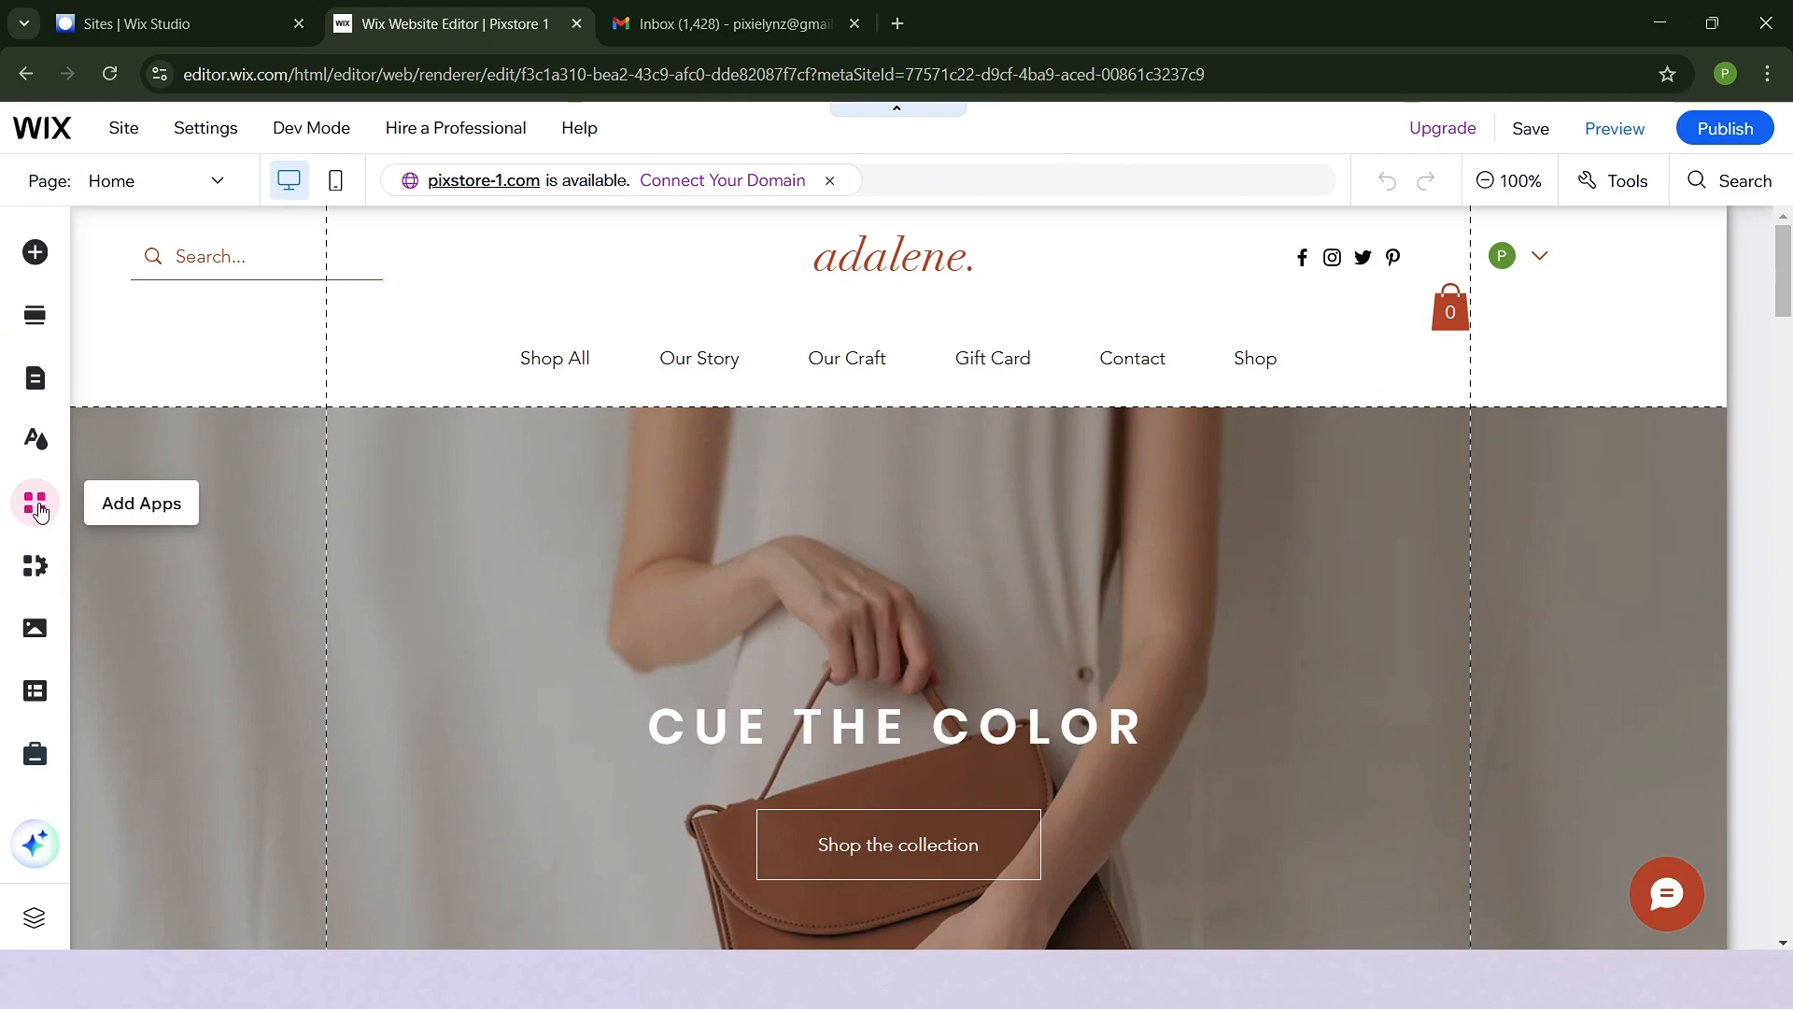
- Search the Wix App Market for "online store" to check the Wix Stores app, and return to the editor
left_click(40, 508)
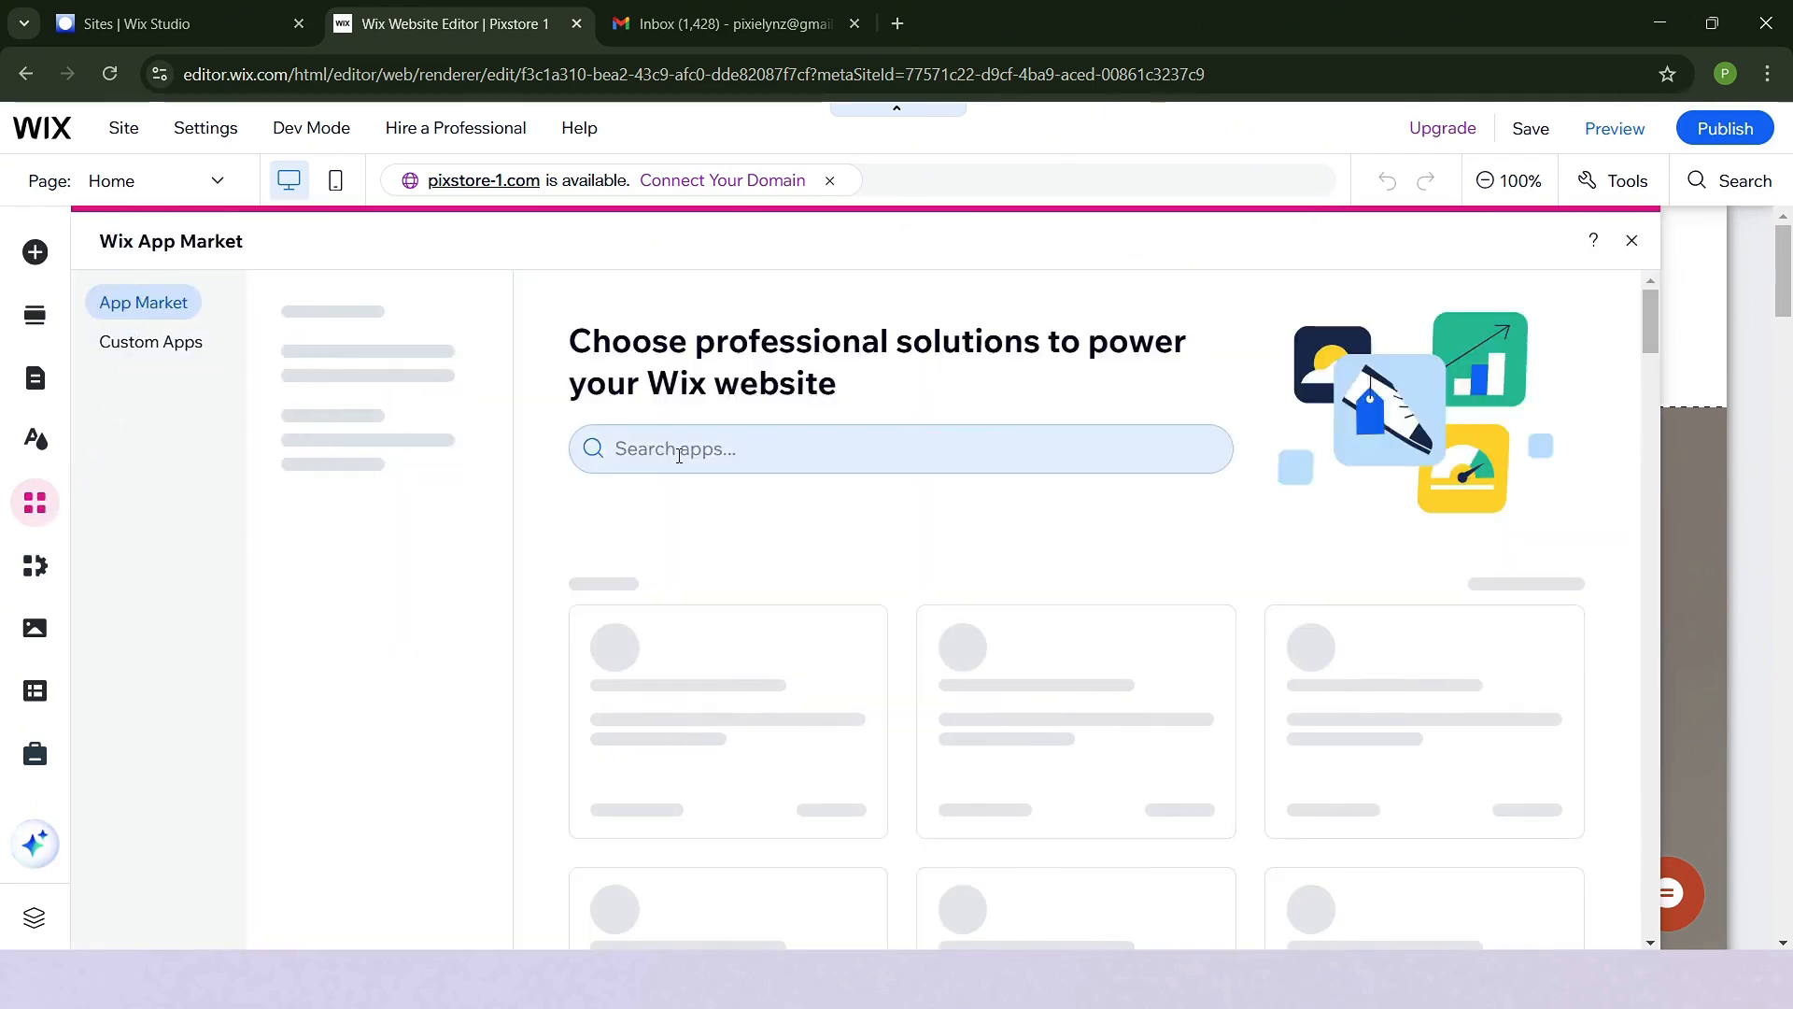
left_click(679, 451)
left_click(681, 542)
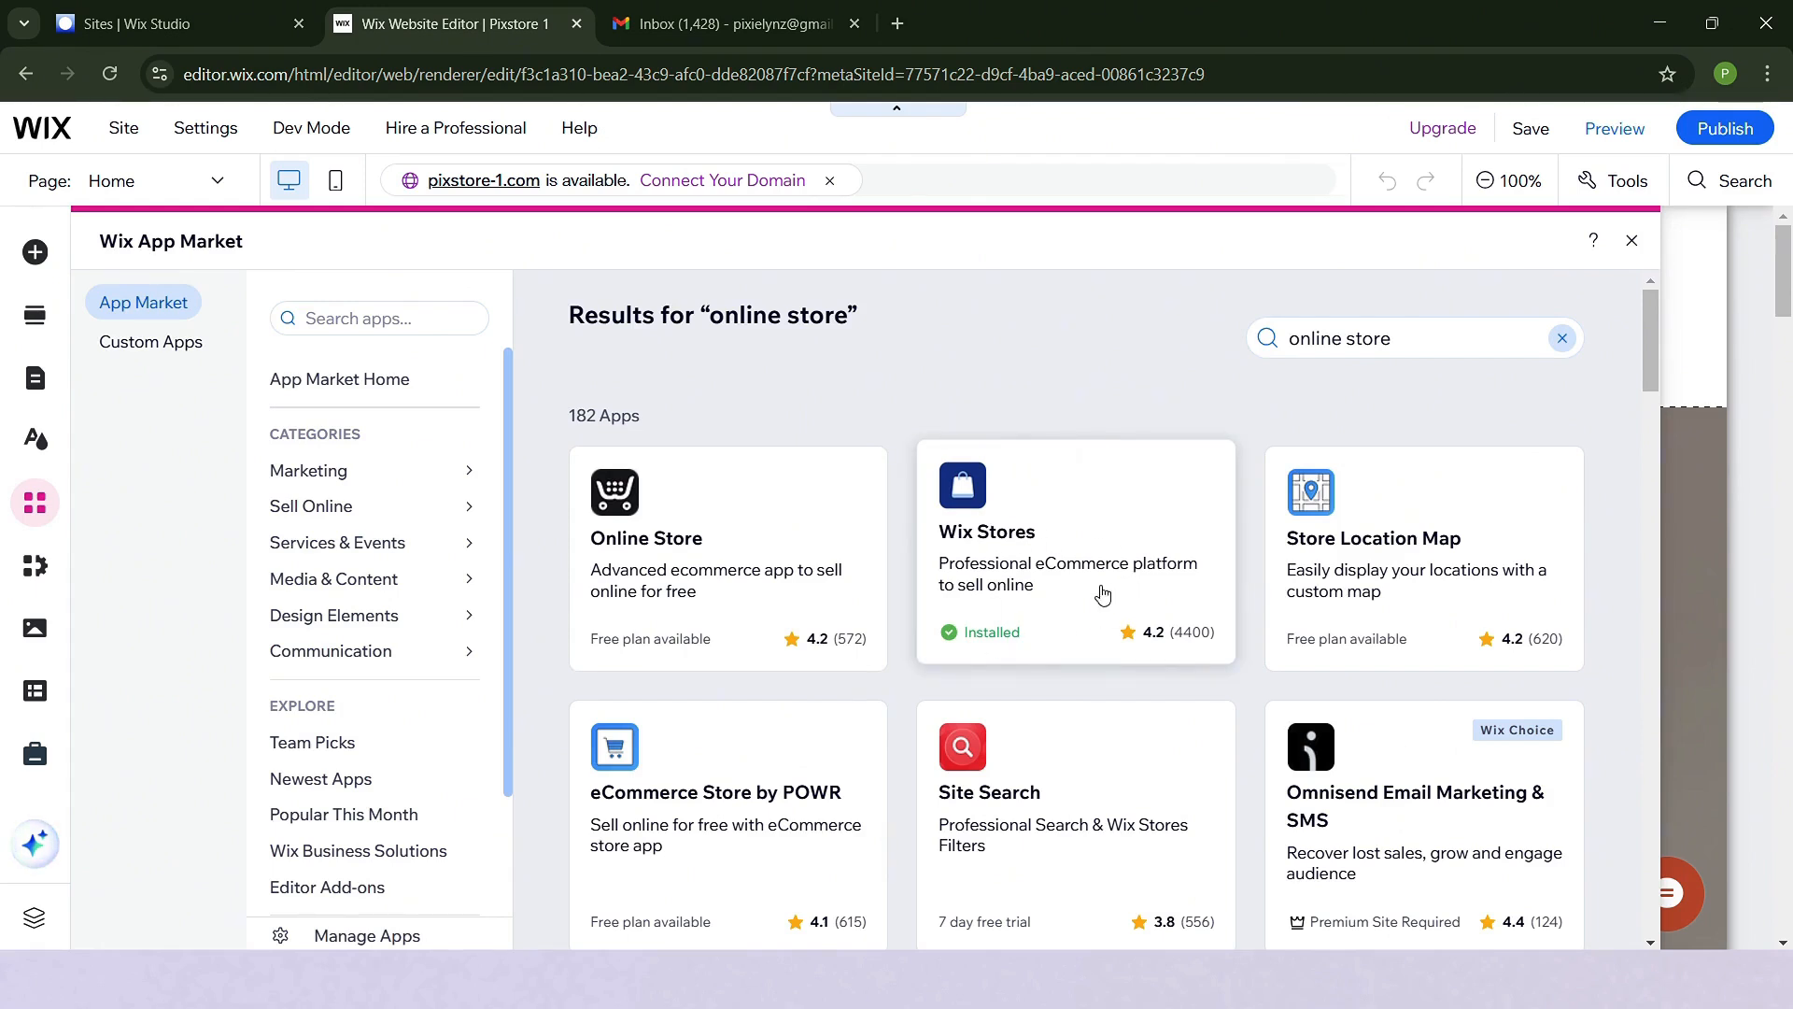
left_click(1632, 240)
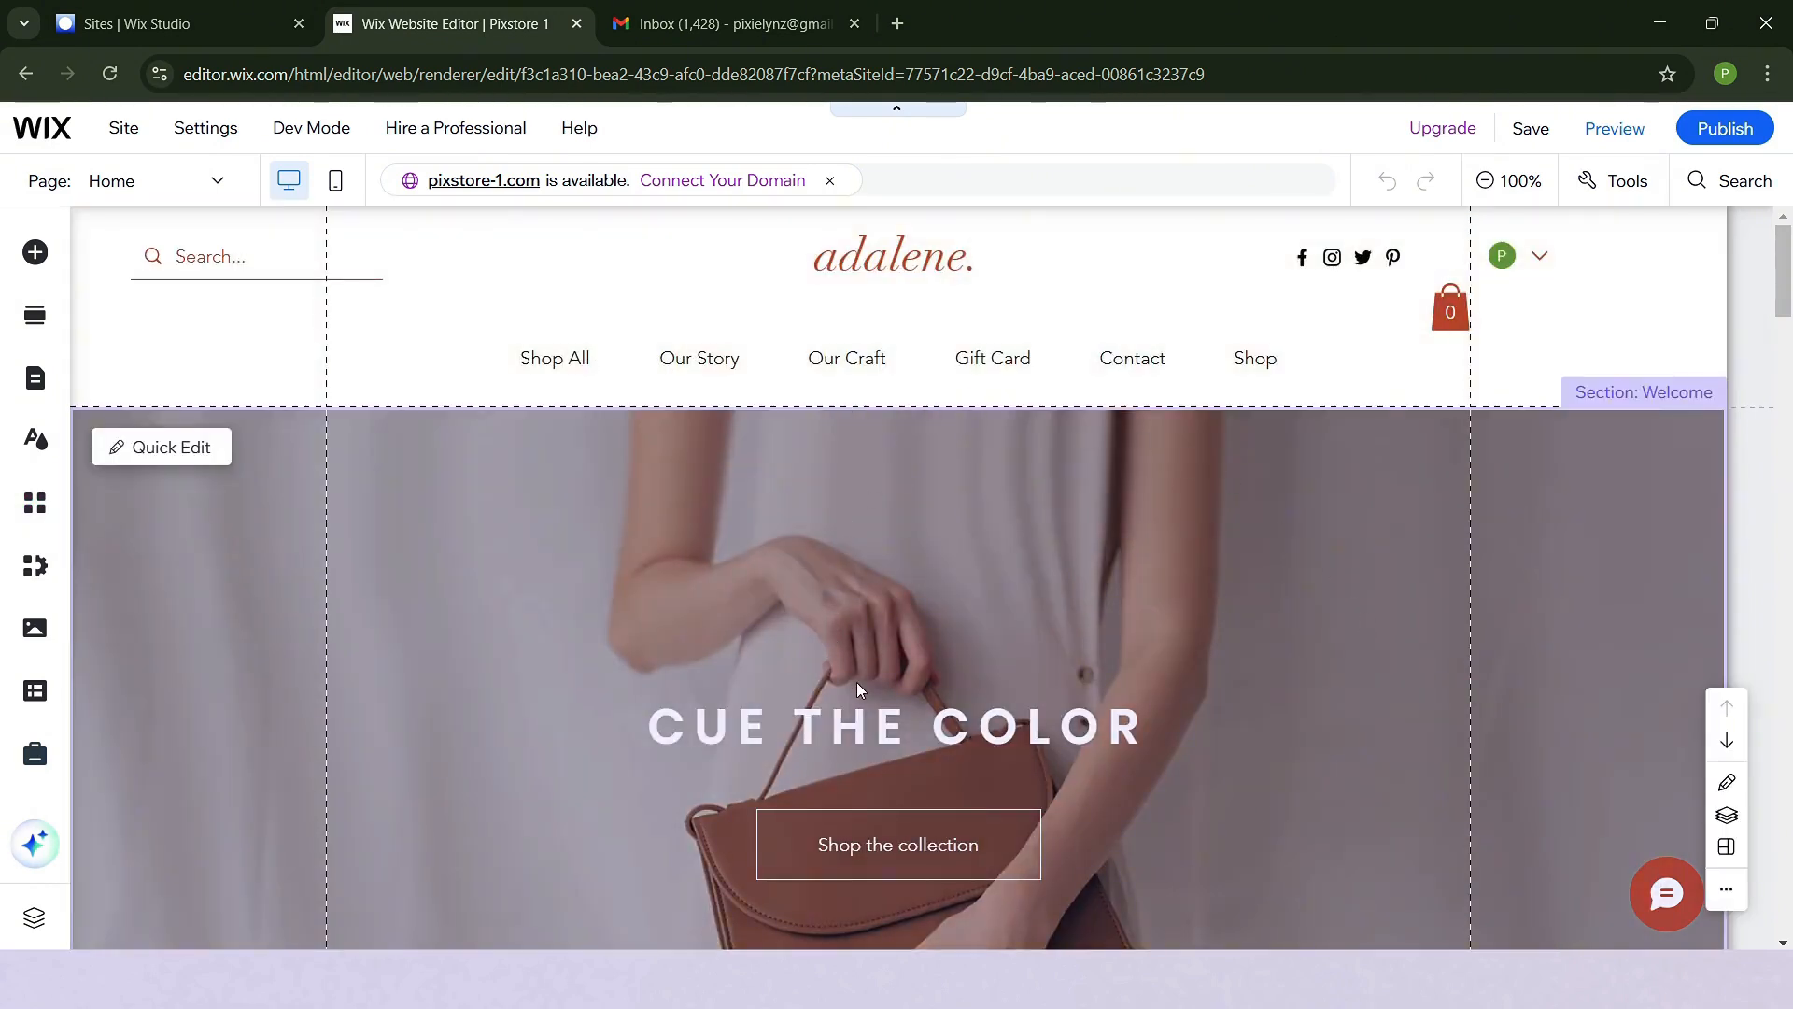
- Switch the editor to the store's Category Page and look through its product gallery and filters
left_click(193, 192)
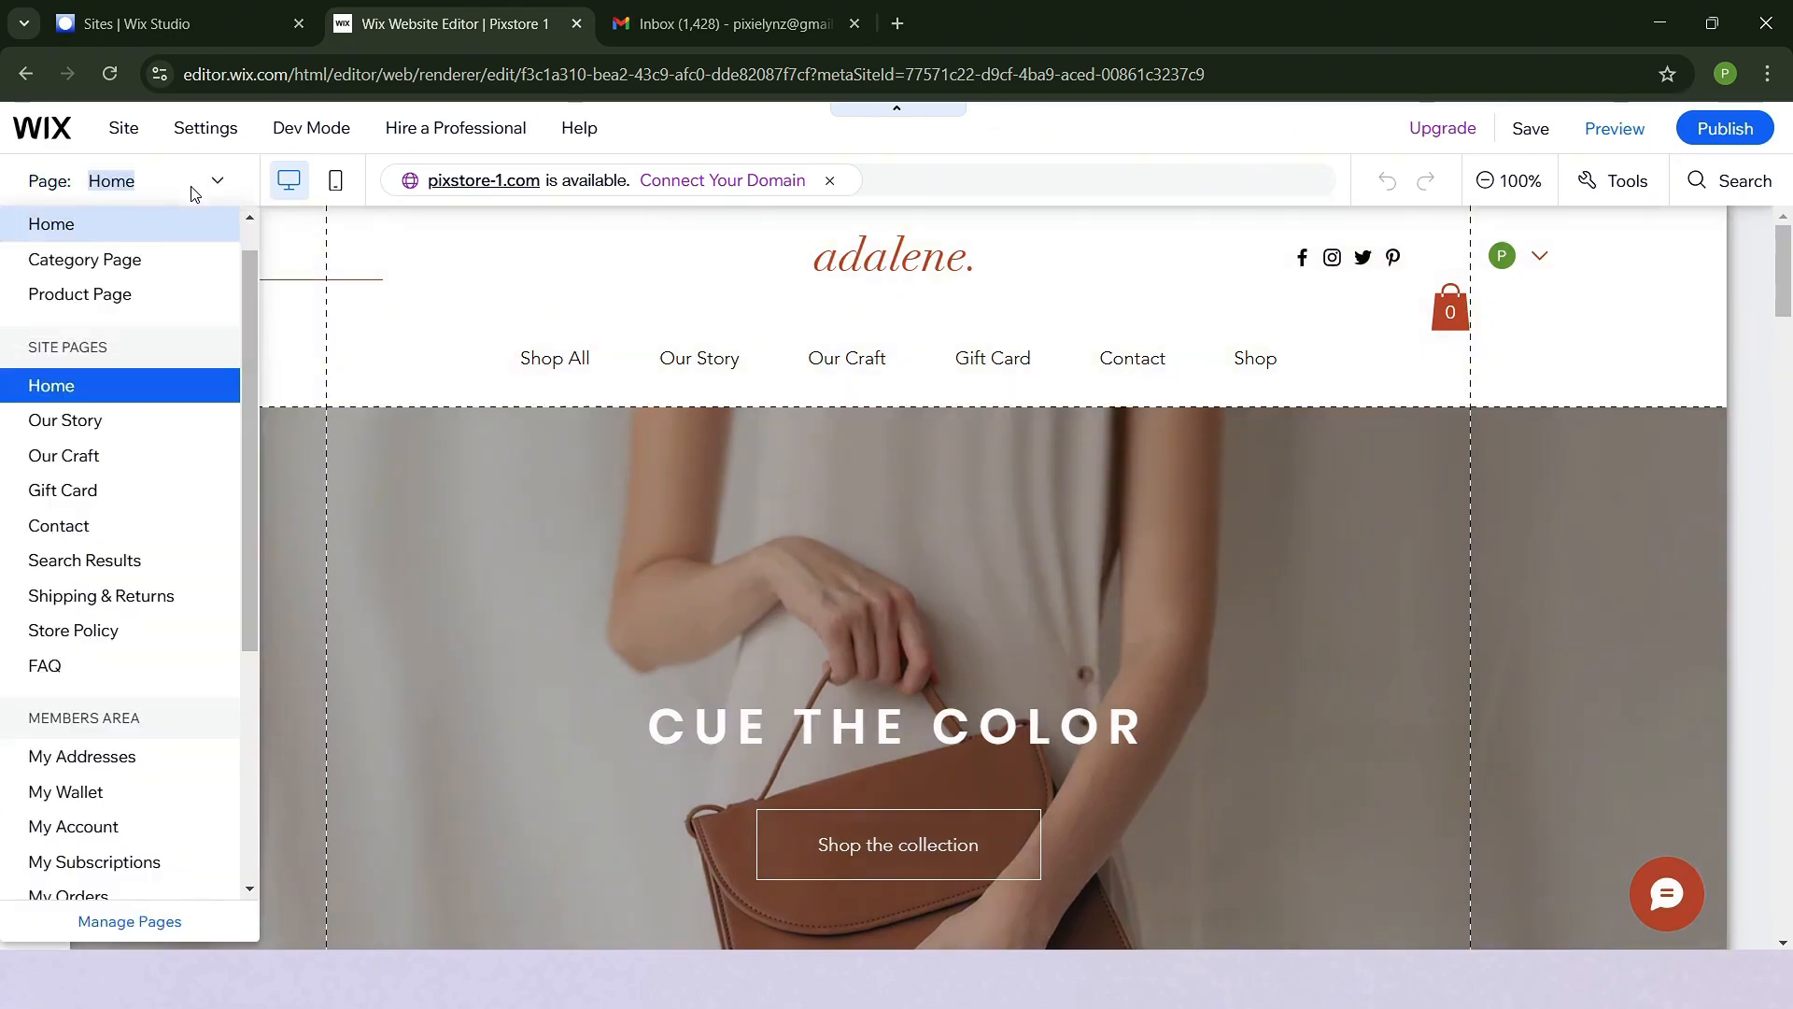
scroll(163, 514, "down", 5)
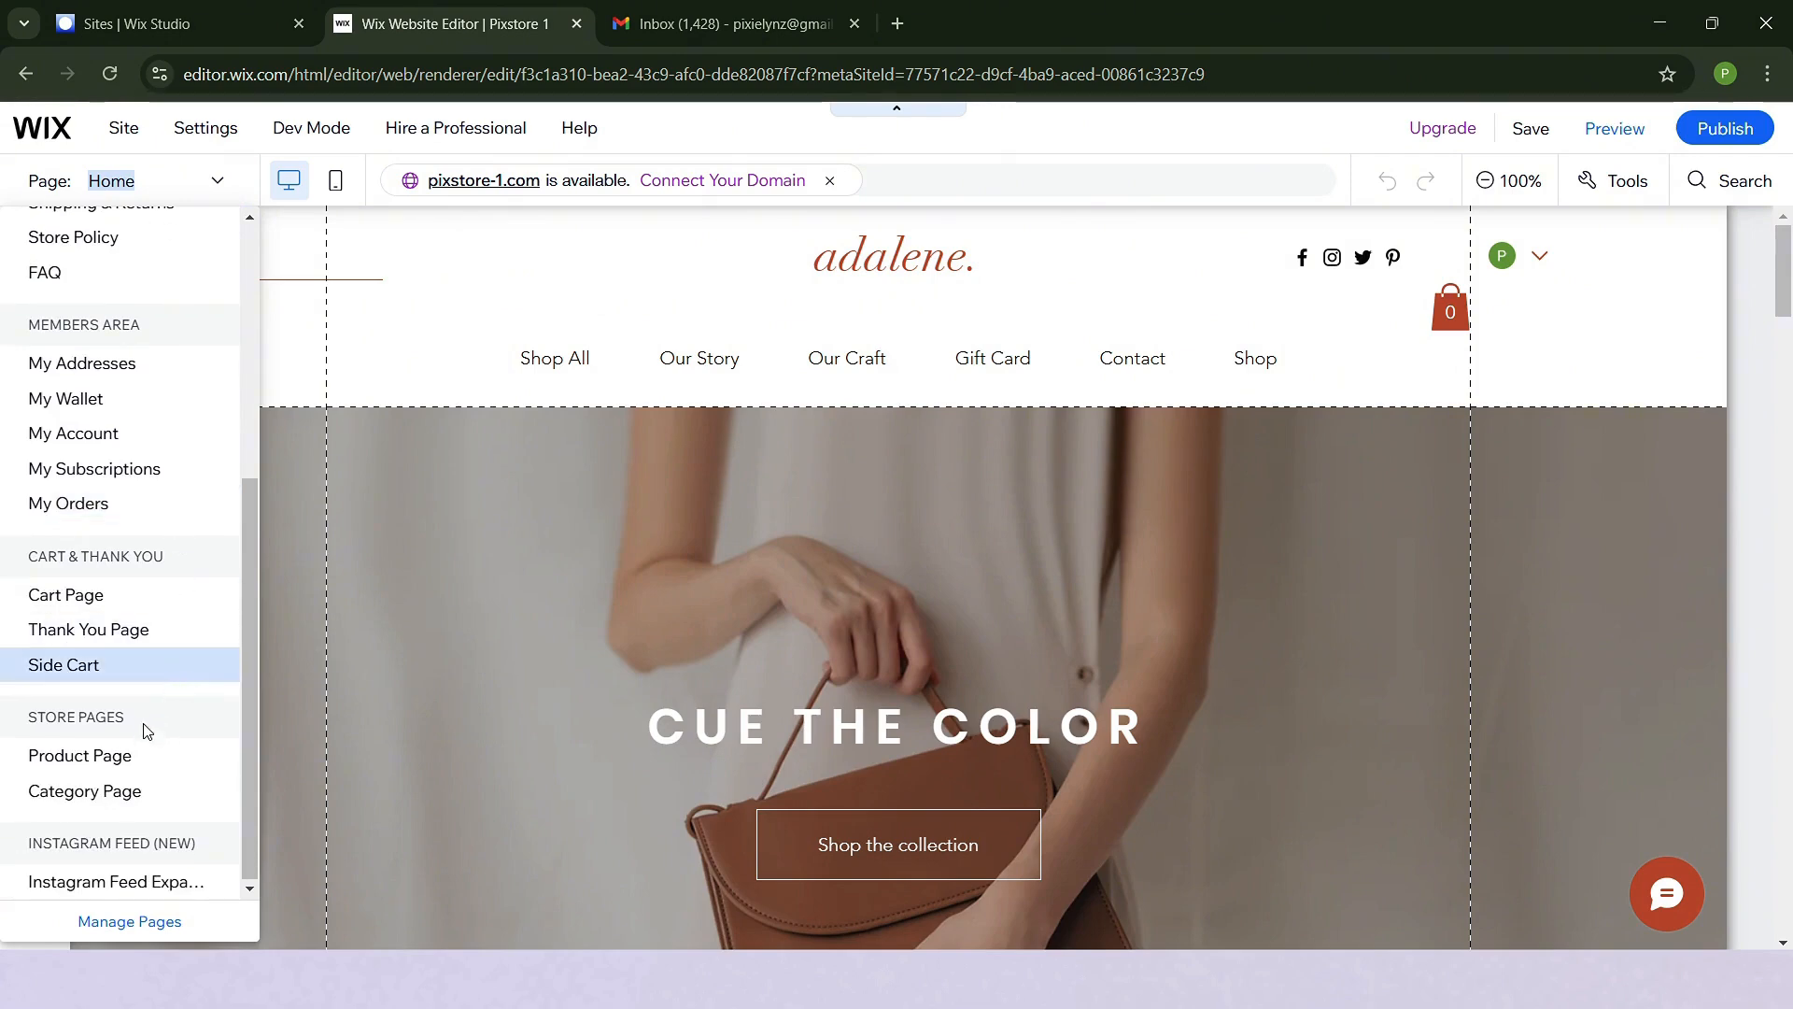
left_click(140, 794)
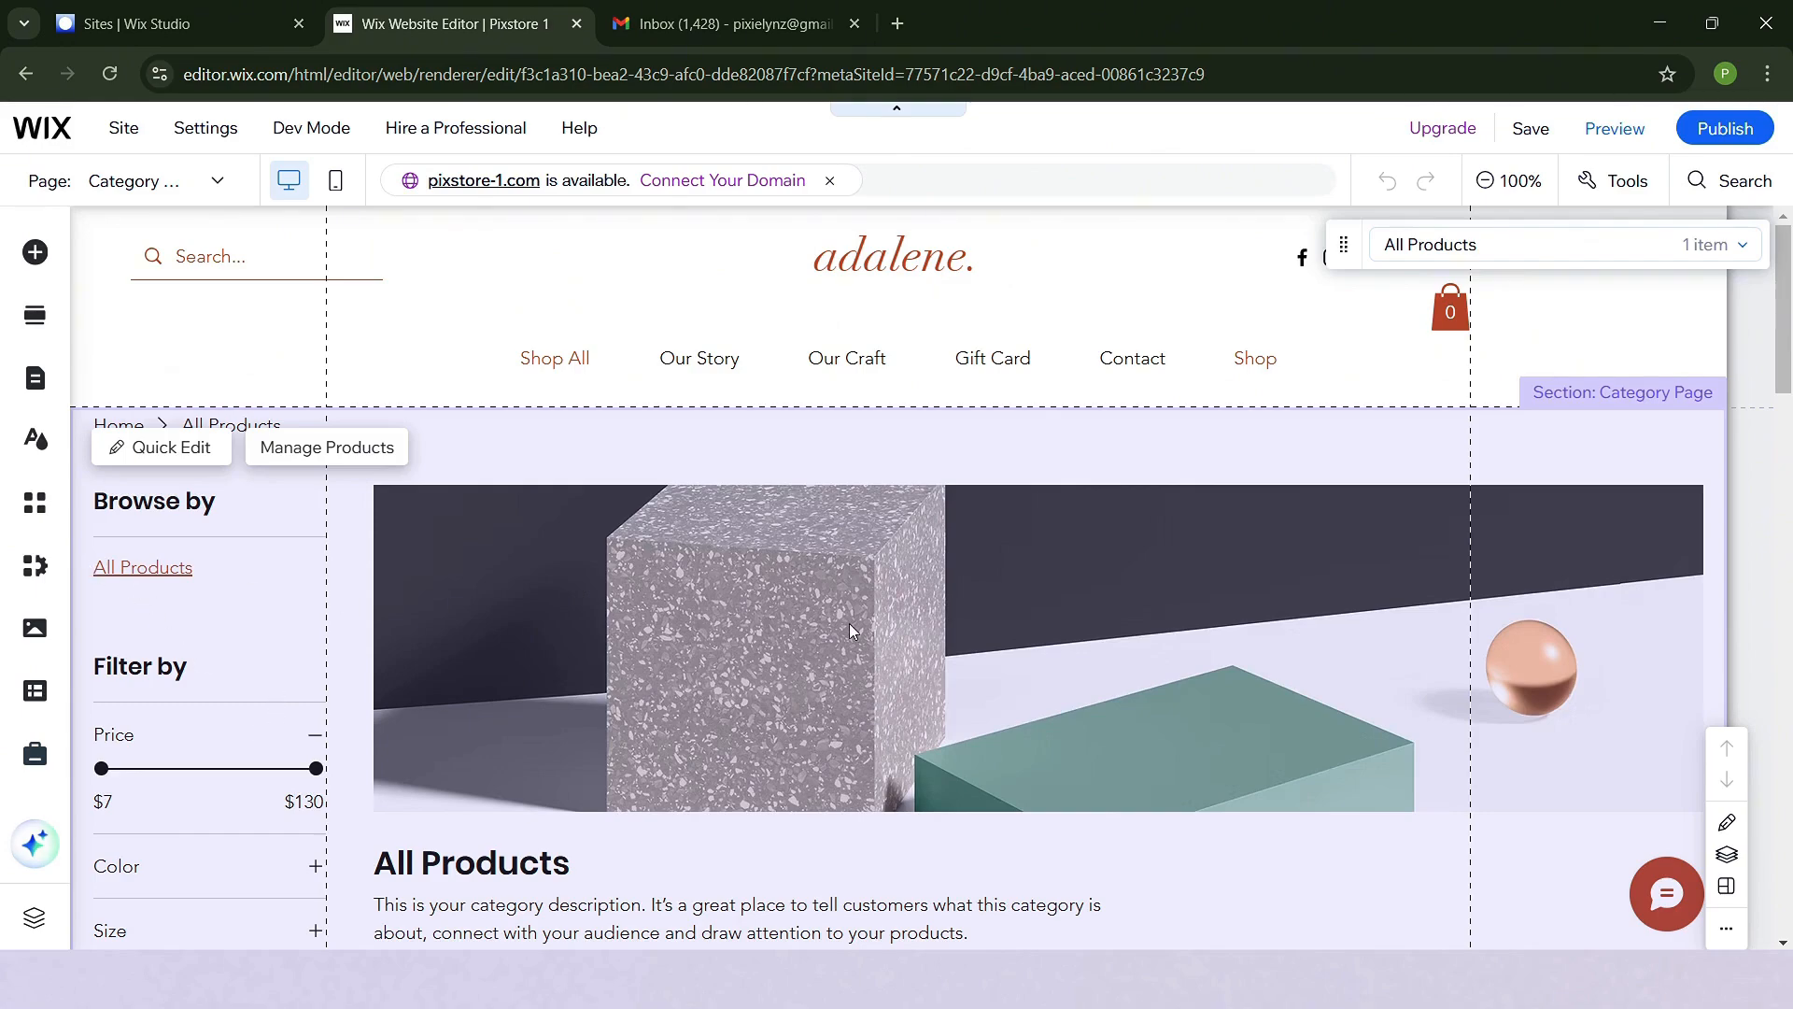
scroll(849, 627, "down", 10)
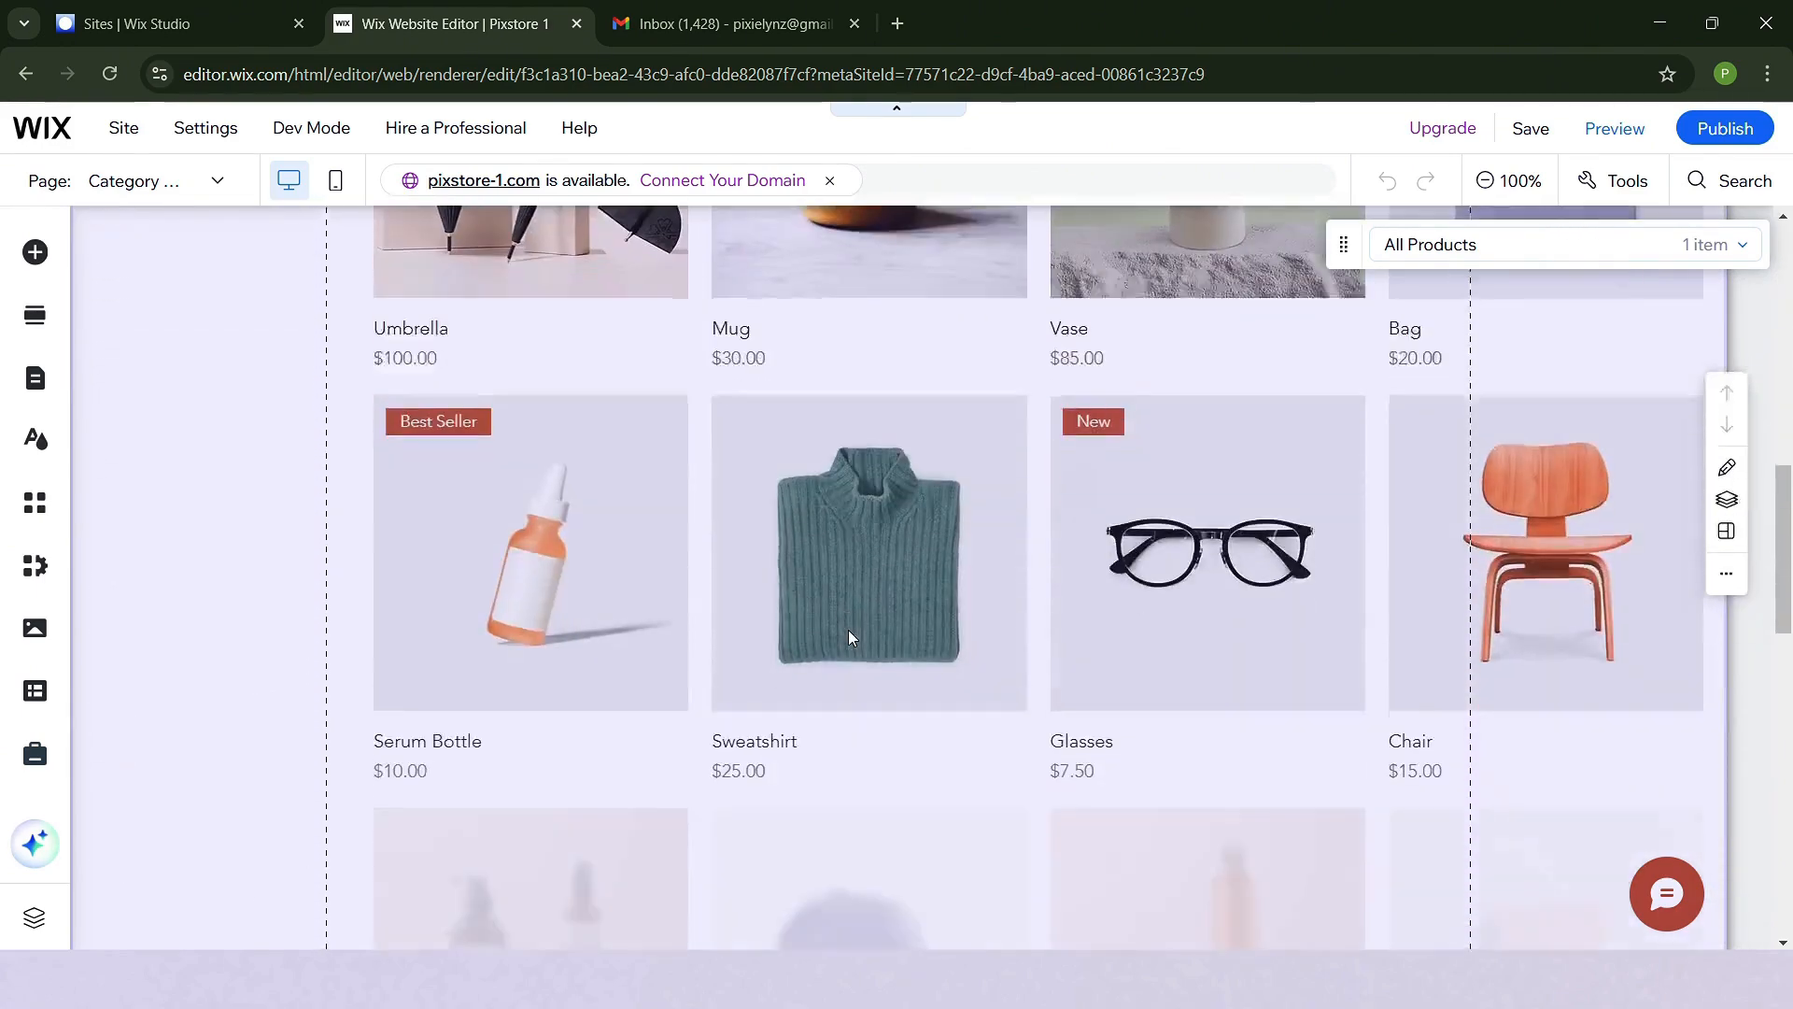
scroll(848, 630, "down", 12)
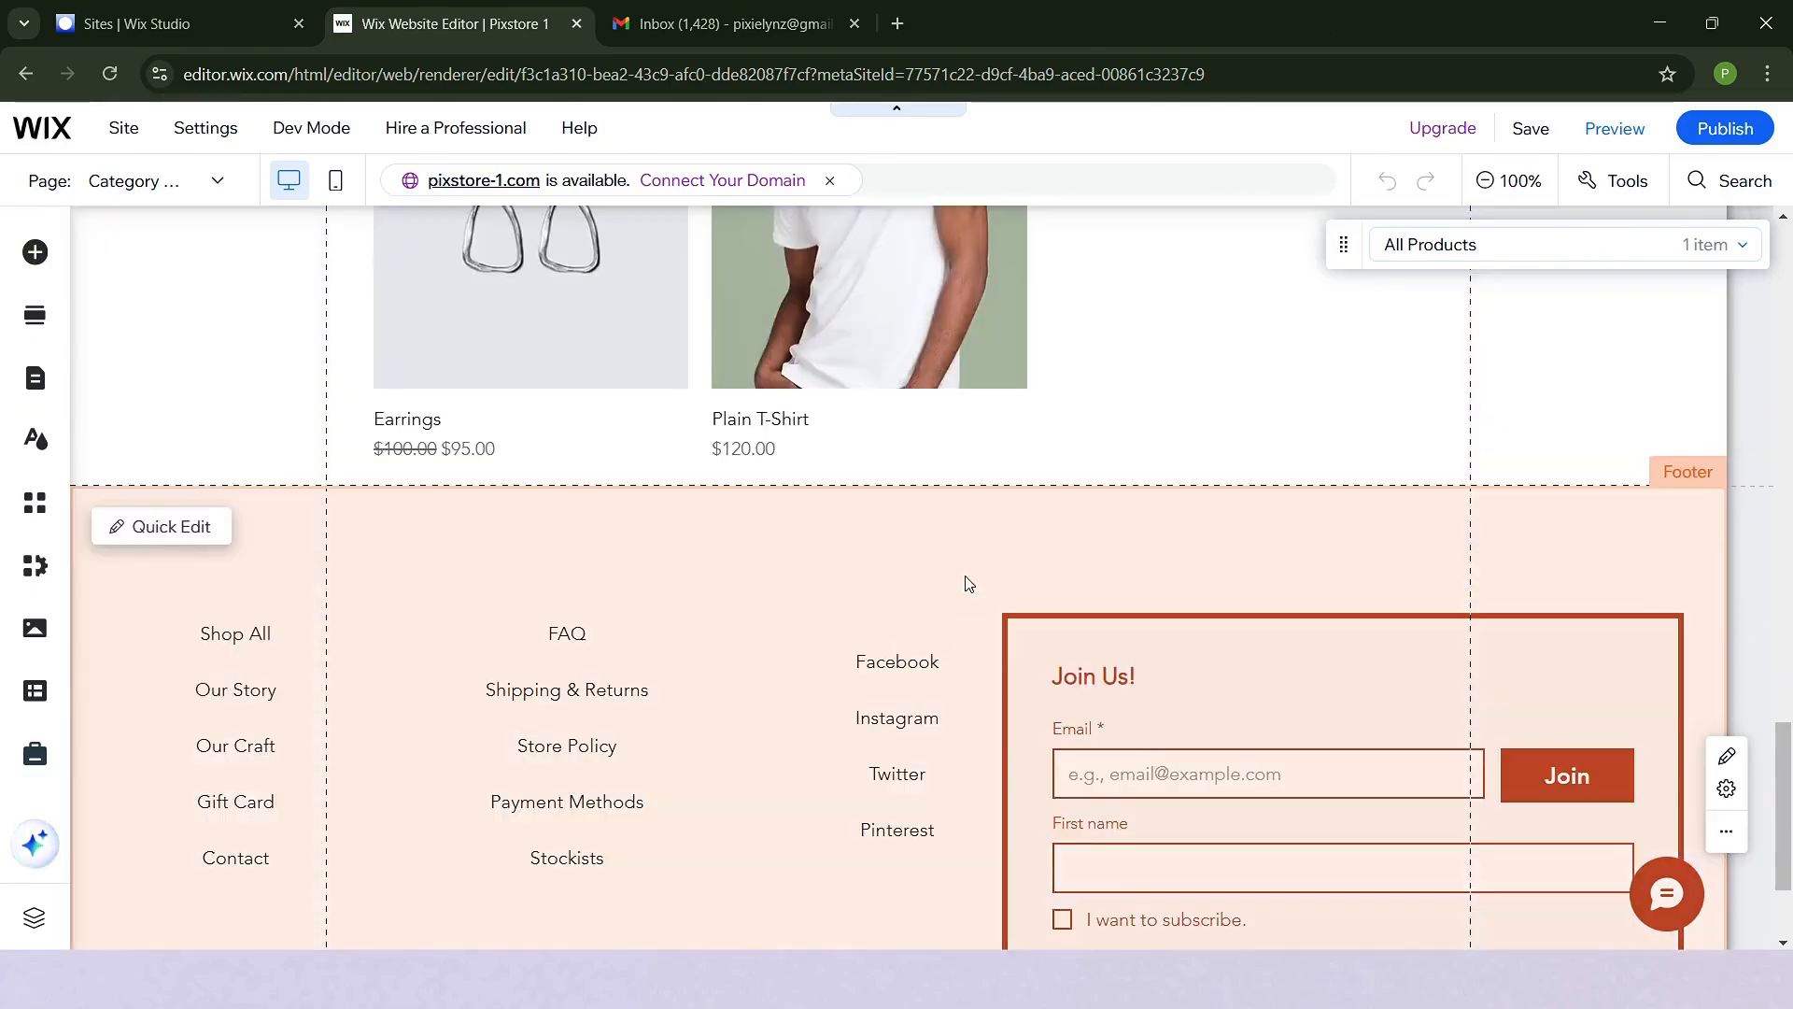
scroll(966, 582, "up", 20)
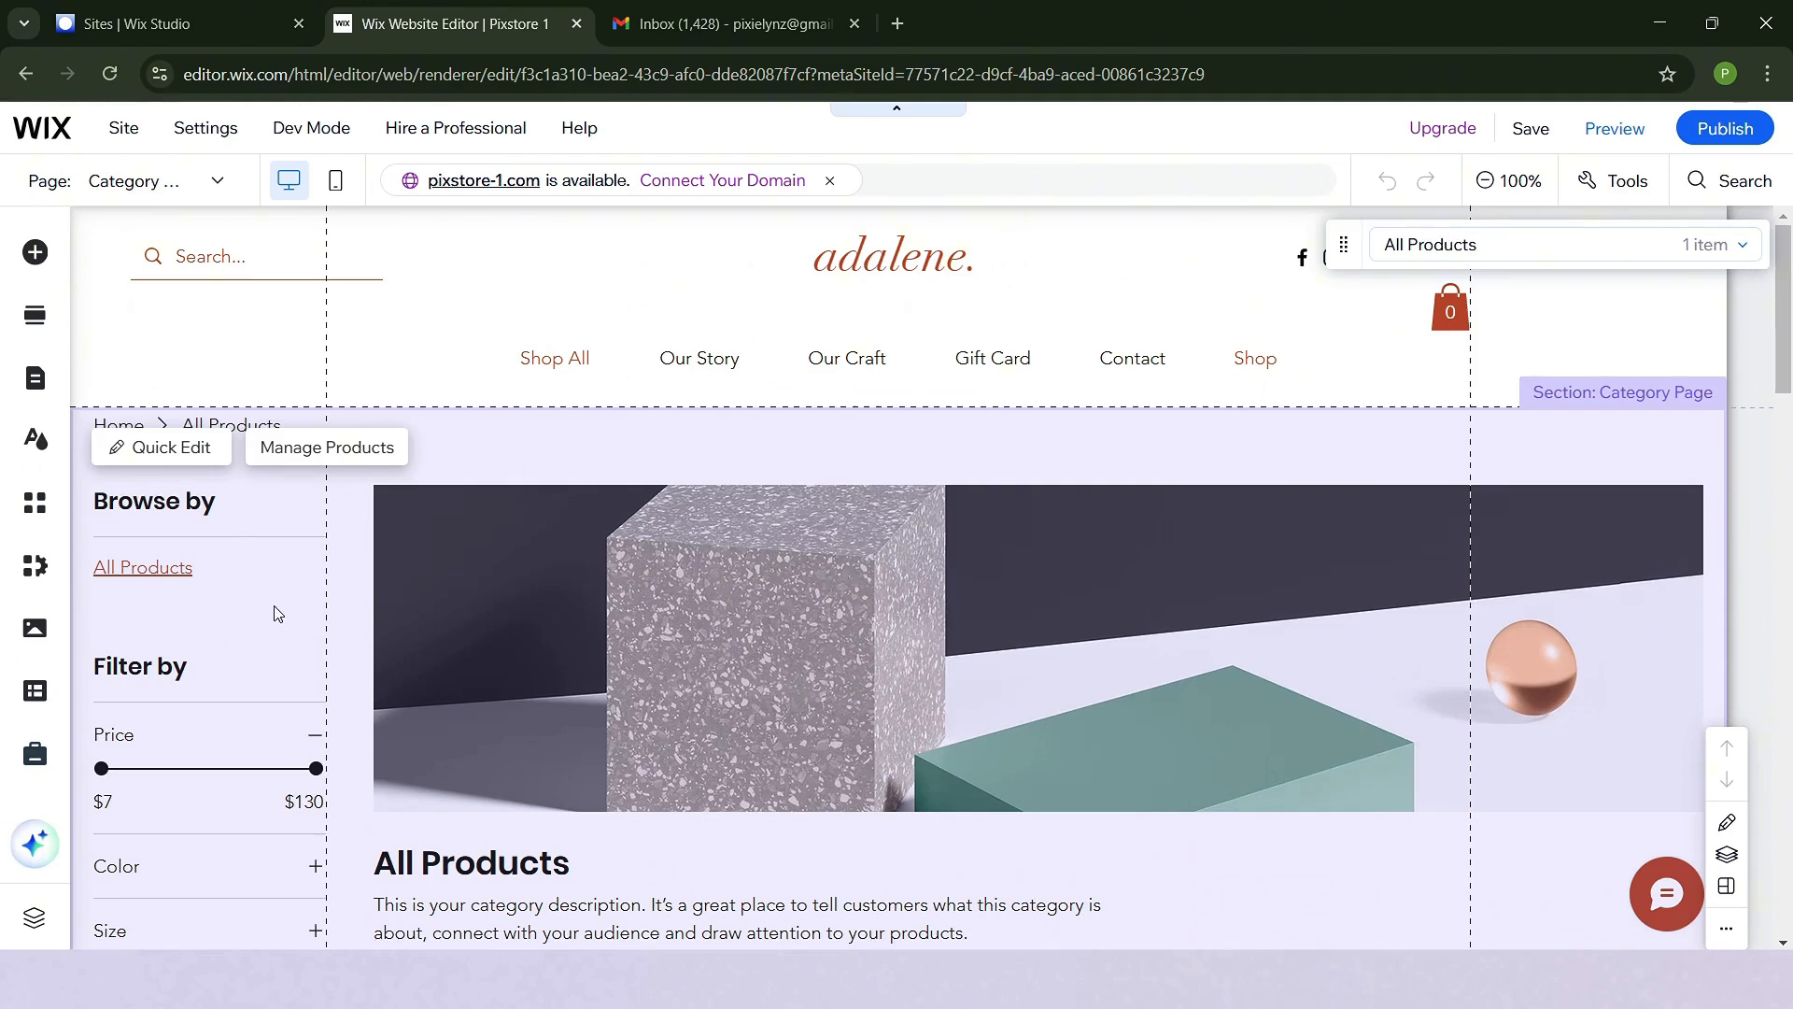
scroll(277, 613, "down", 1)
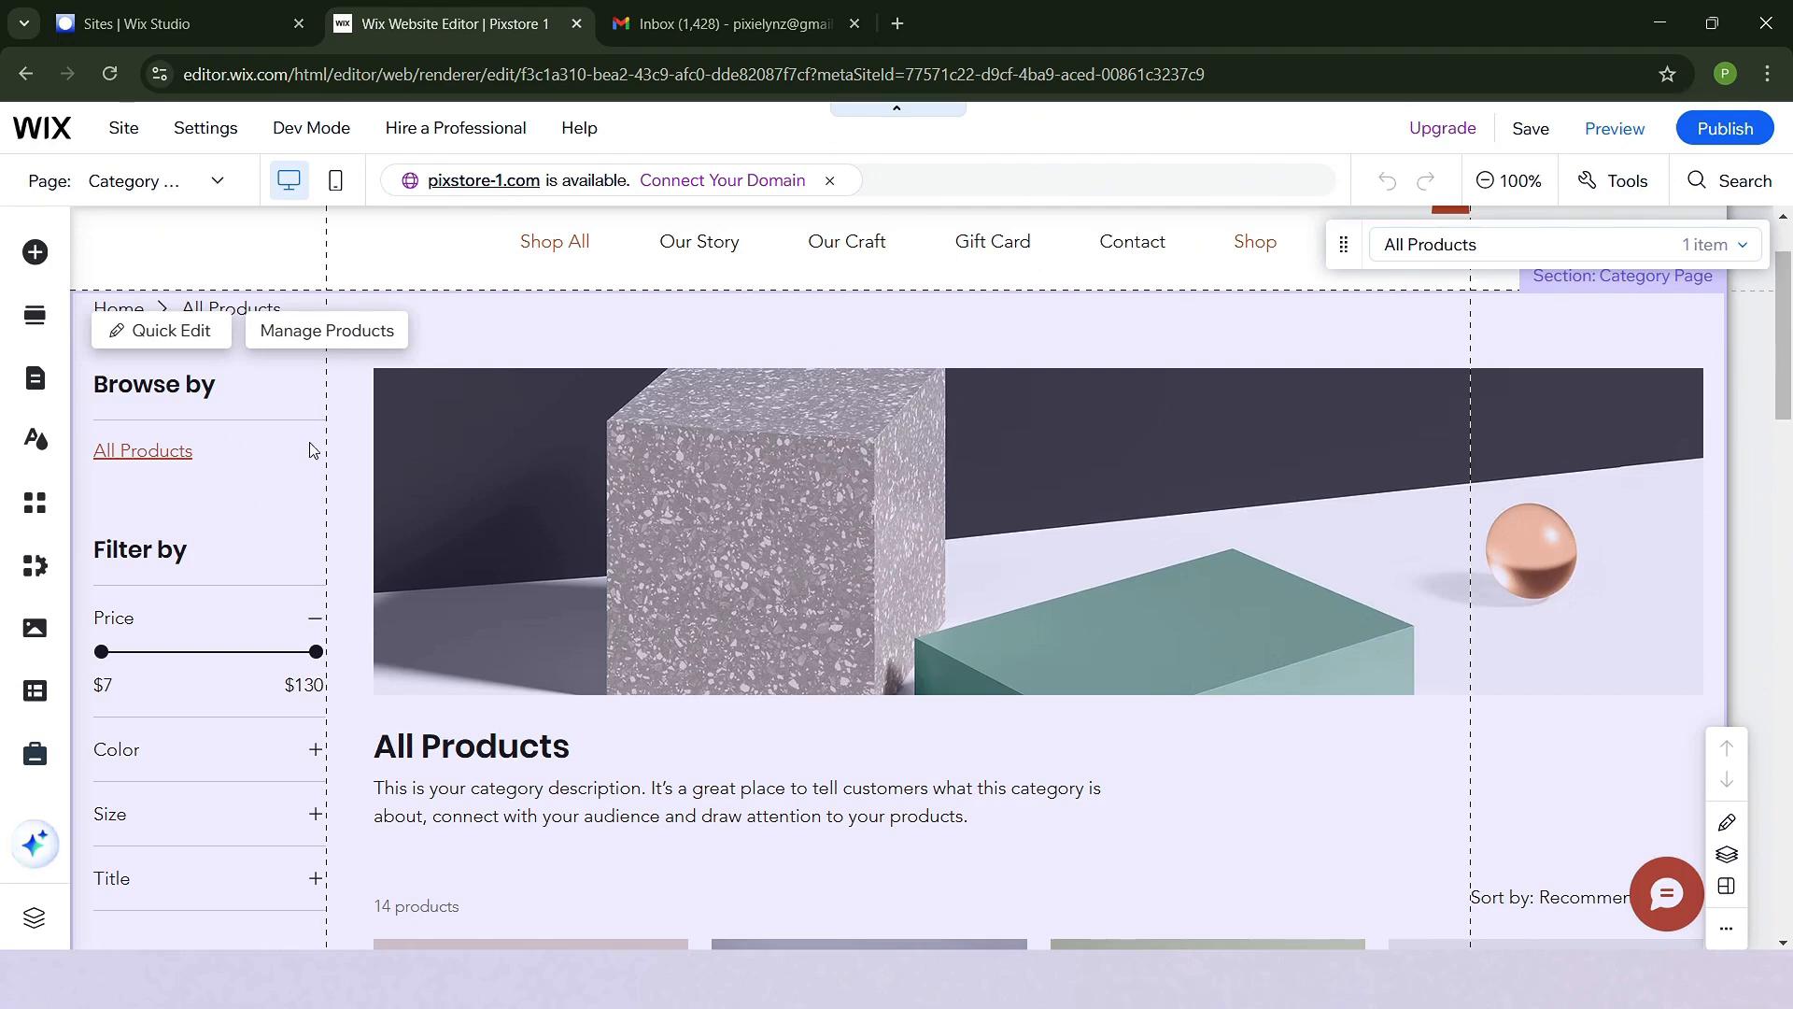
- Open product management for the Category Page and look through the store's product list
left_click(337, 342)
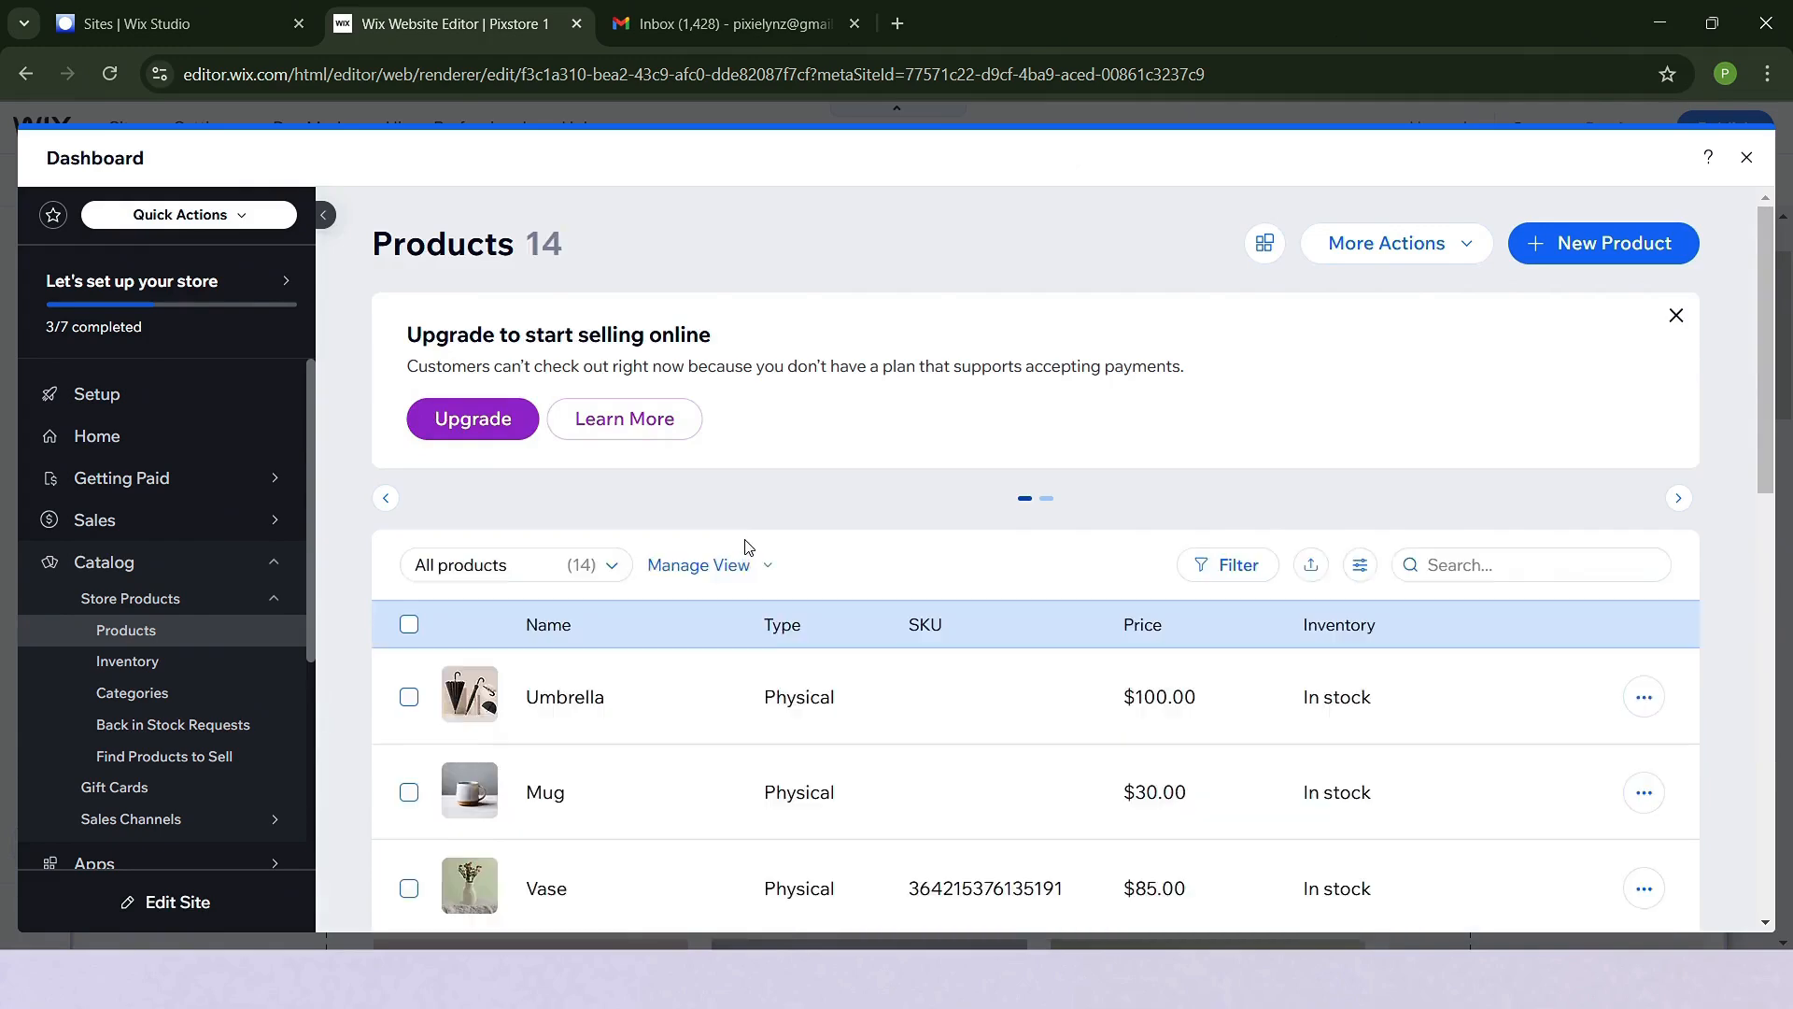
scroll(807, 717, "down", 10)
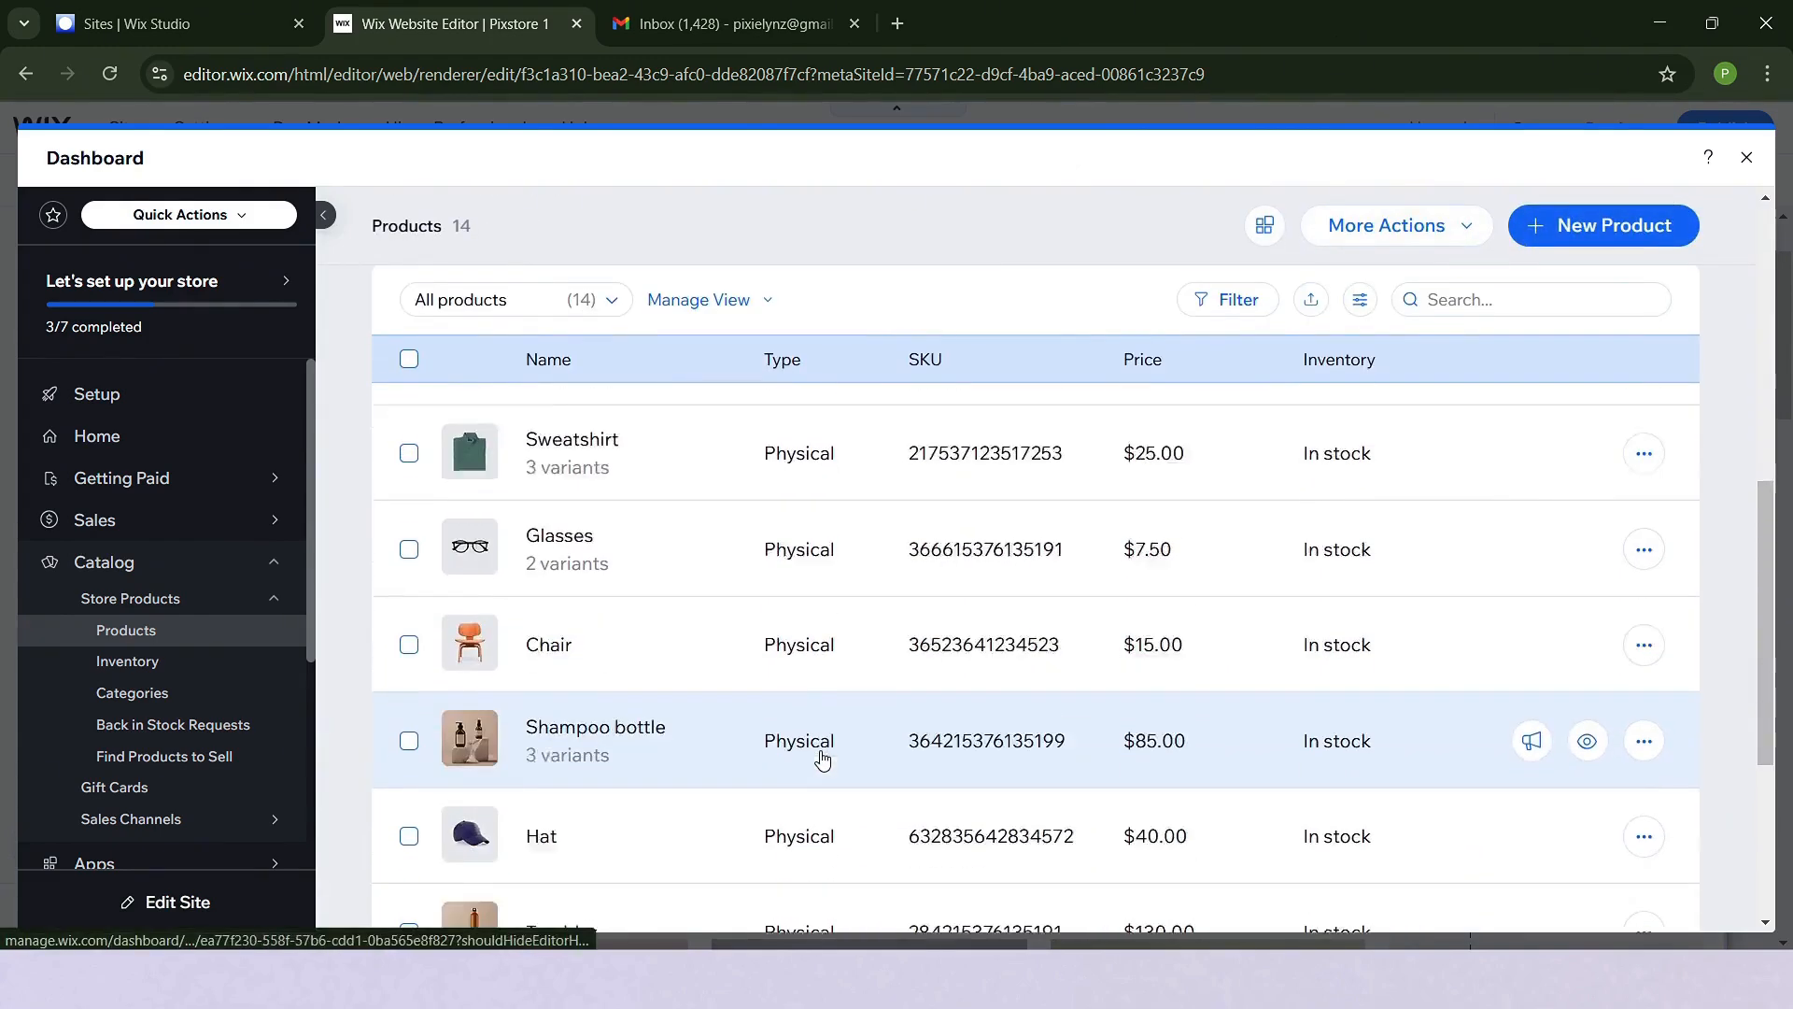
scroll(820, 768, "up", 10)
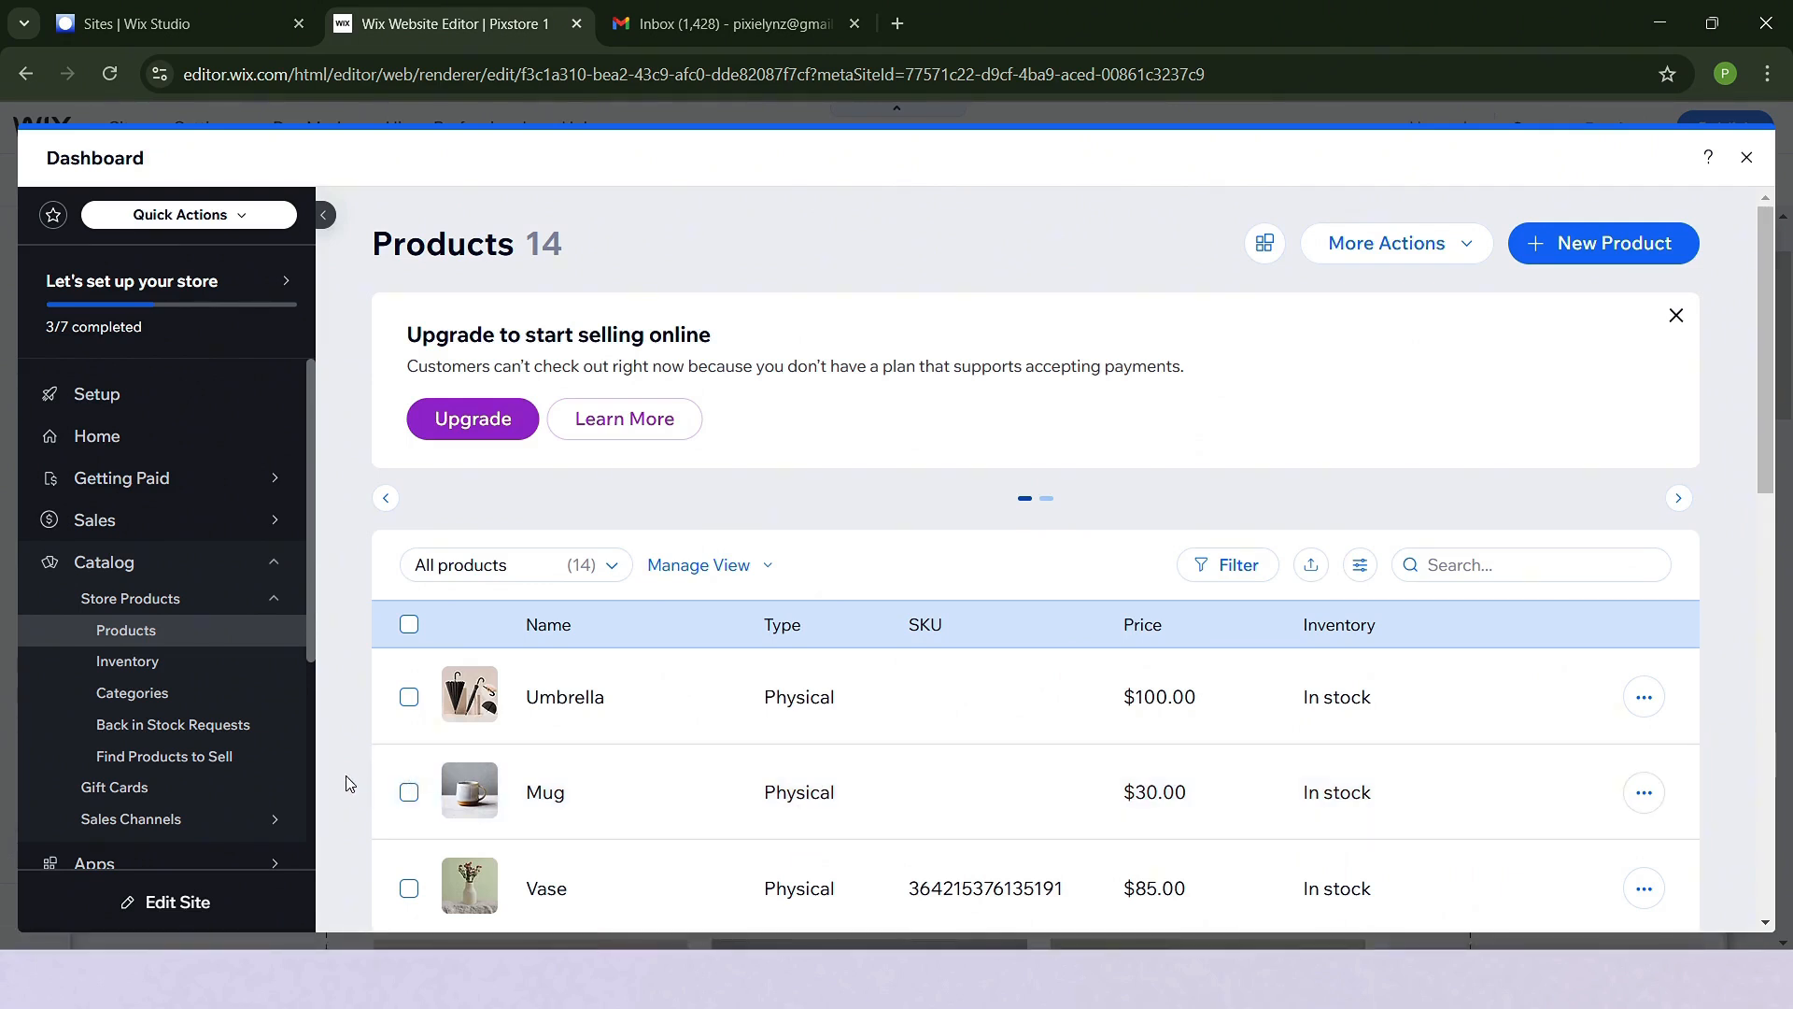
- Create a new store category and name it "Fashion and Accessories"
left_click(136, 691)
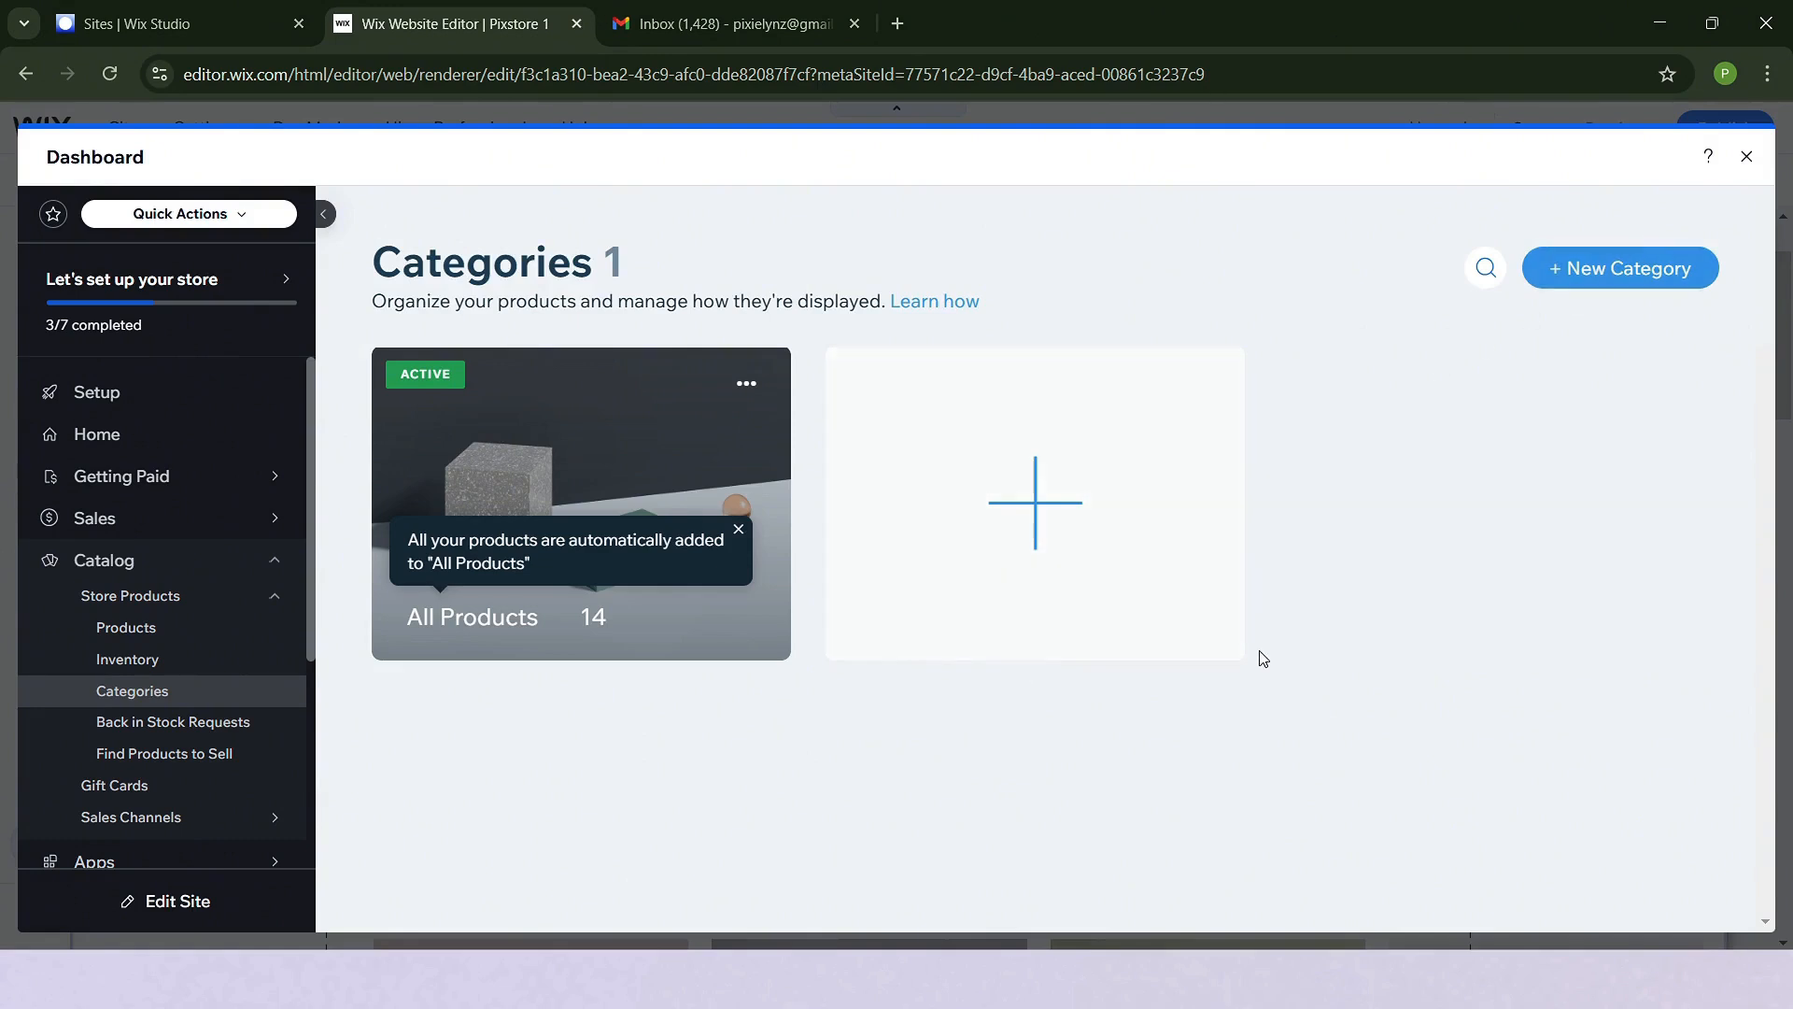
left_click(1056, 523)
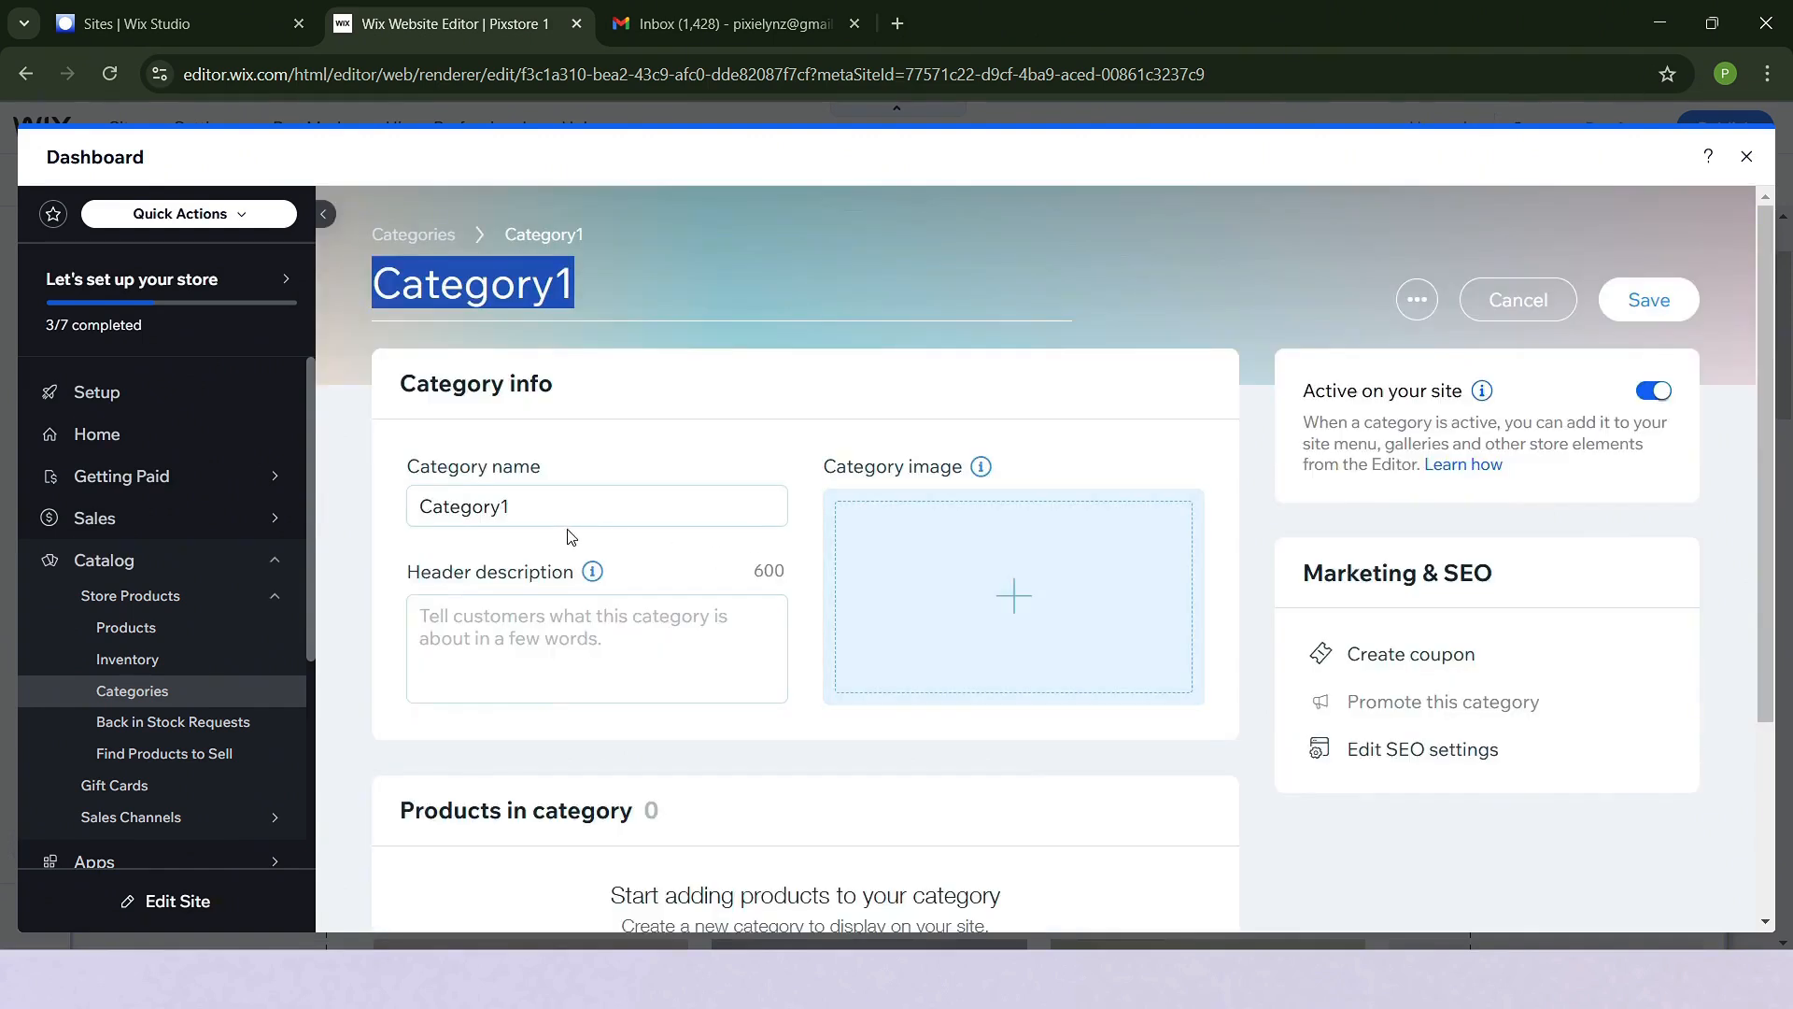
left_click(587, 508)
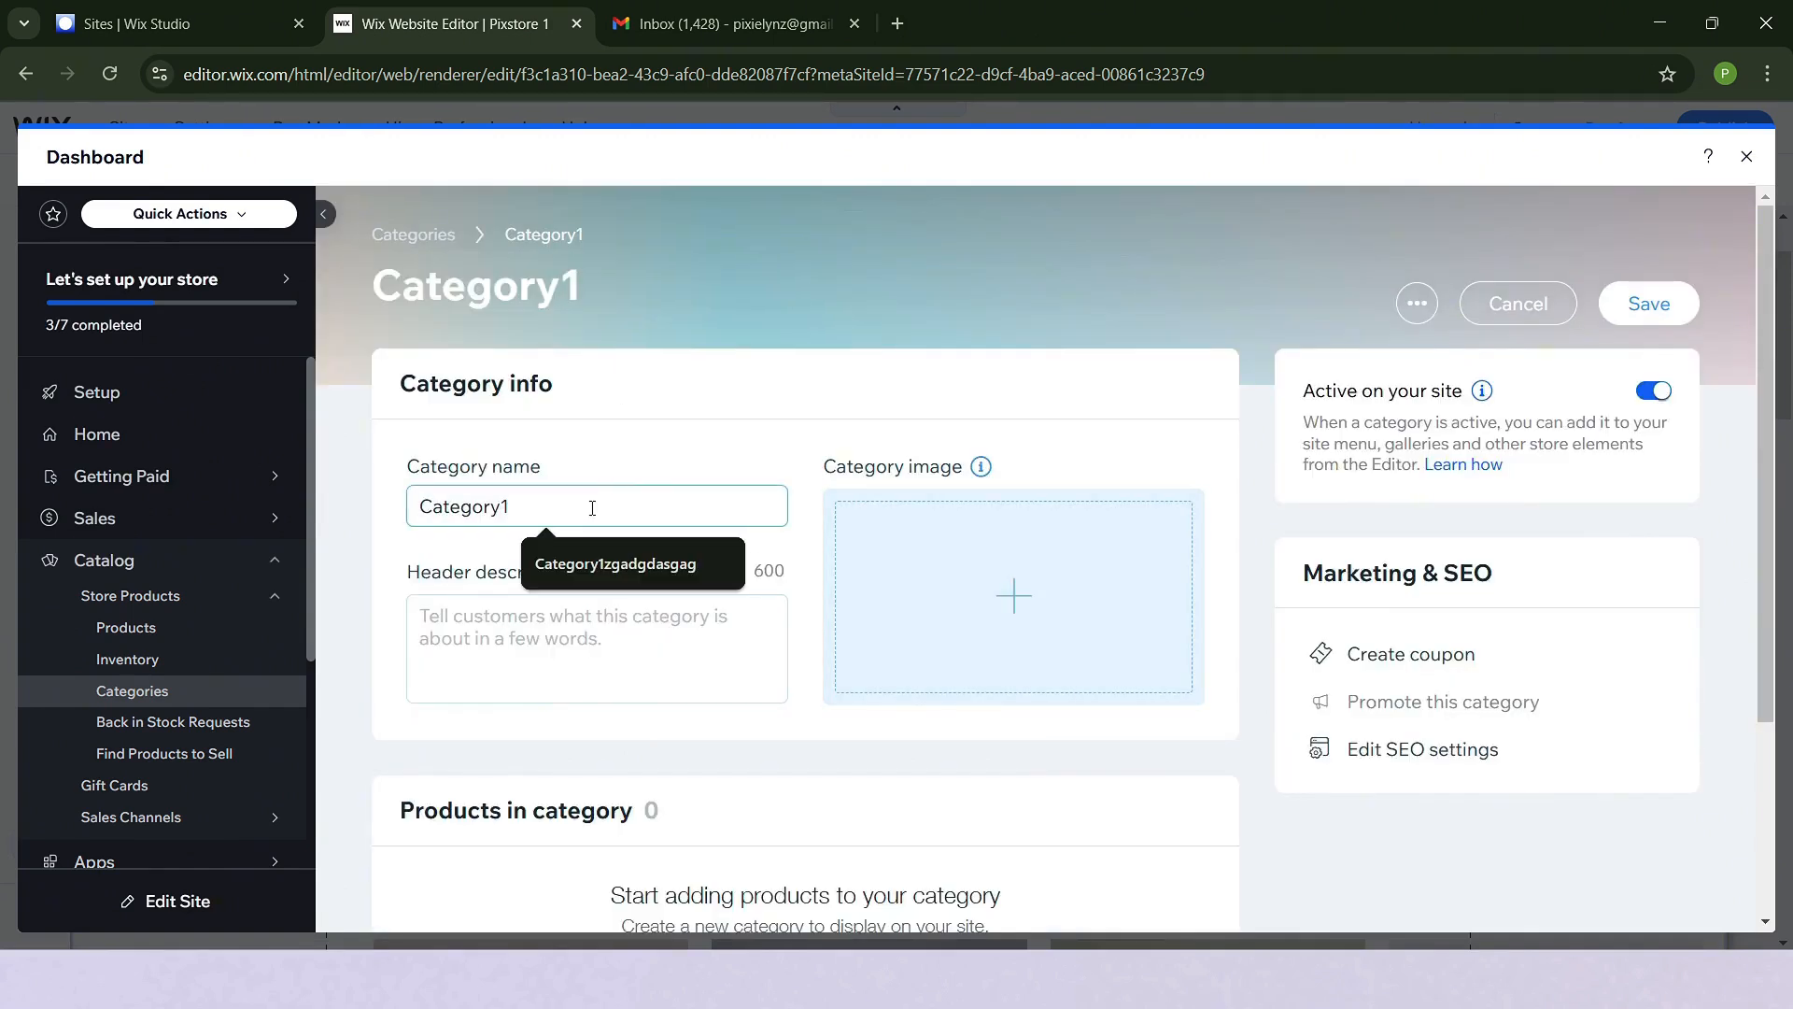
left_click_drag(589, 509, 356, 535)
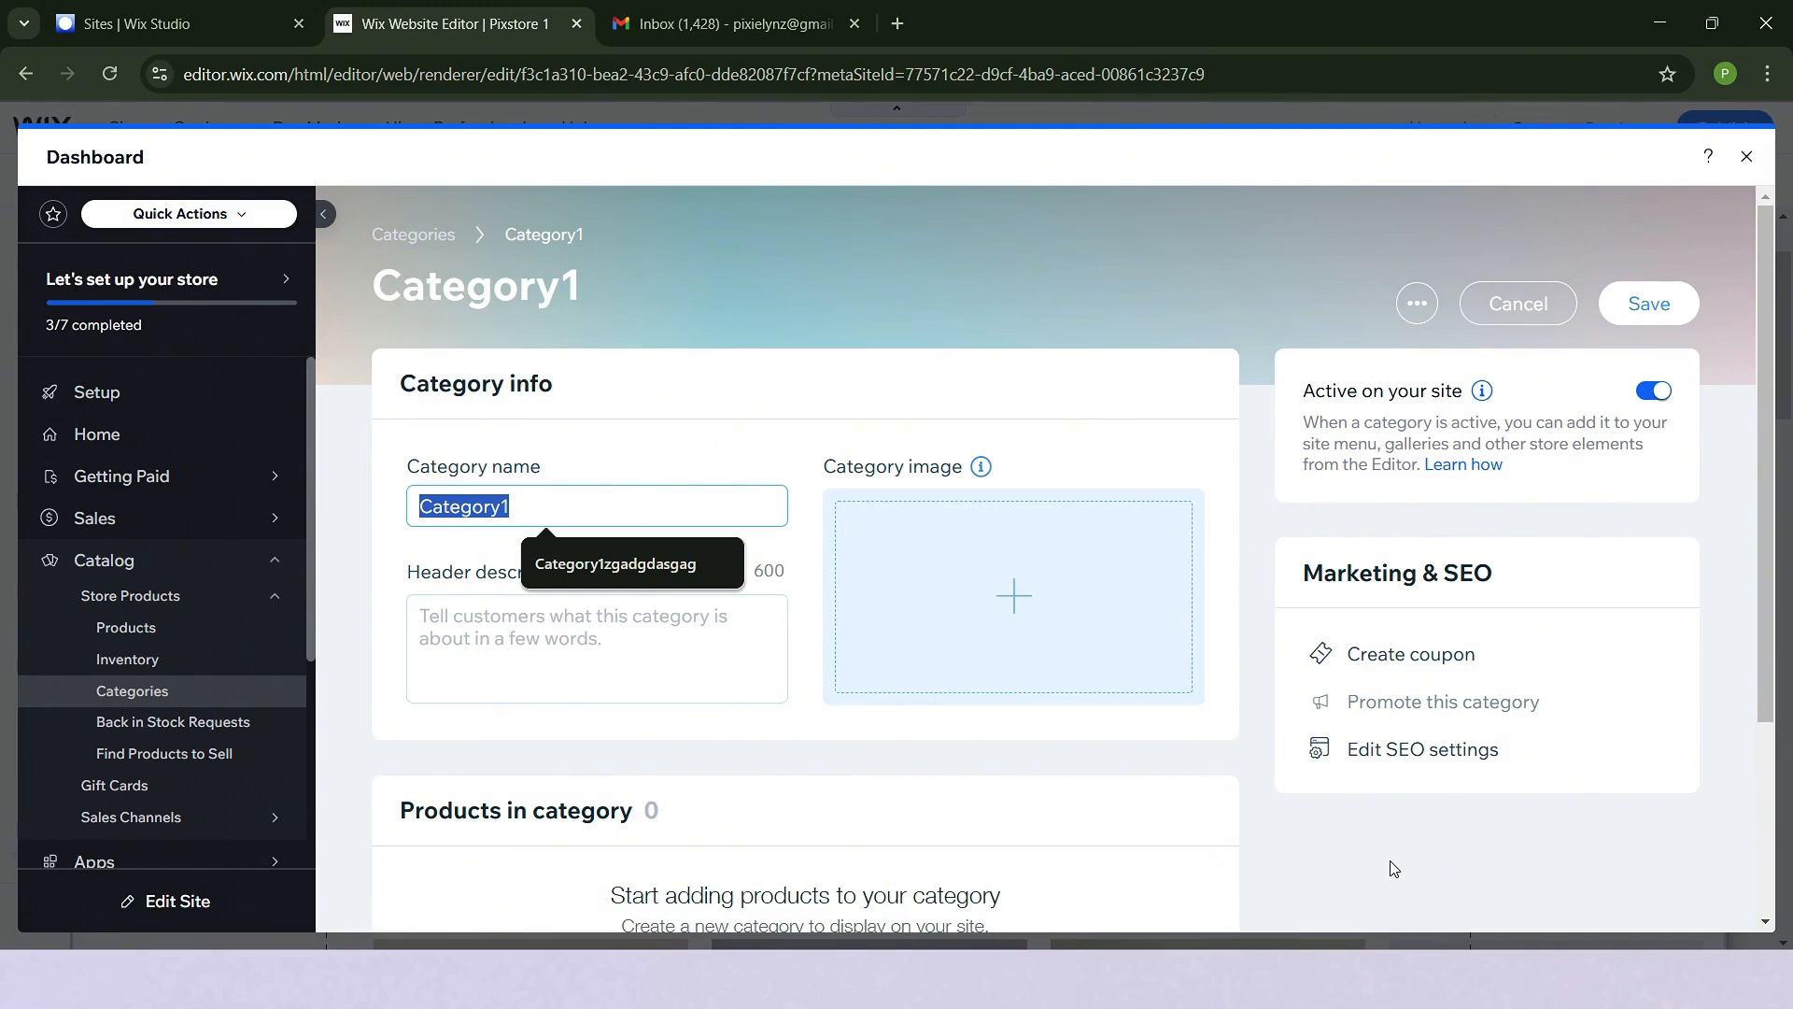
type("Fashion and")
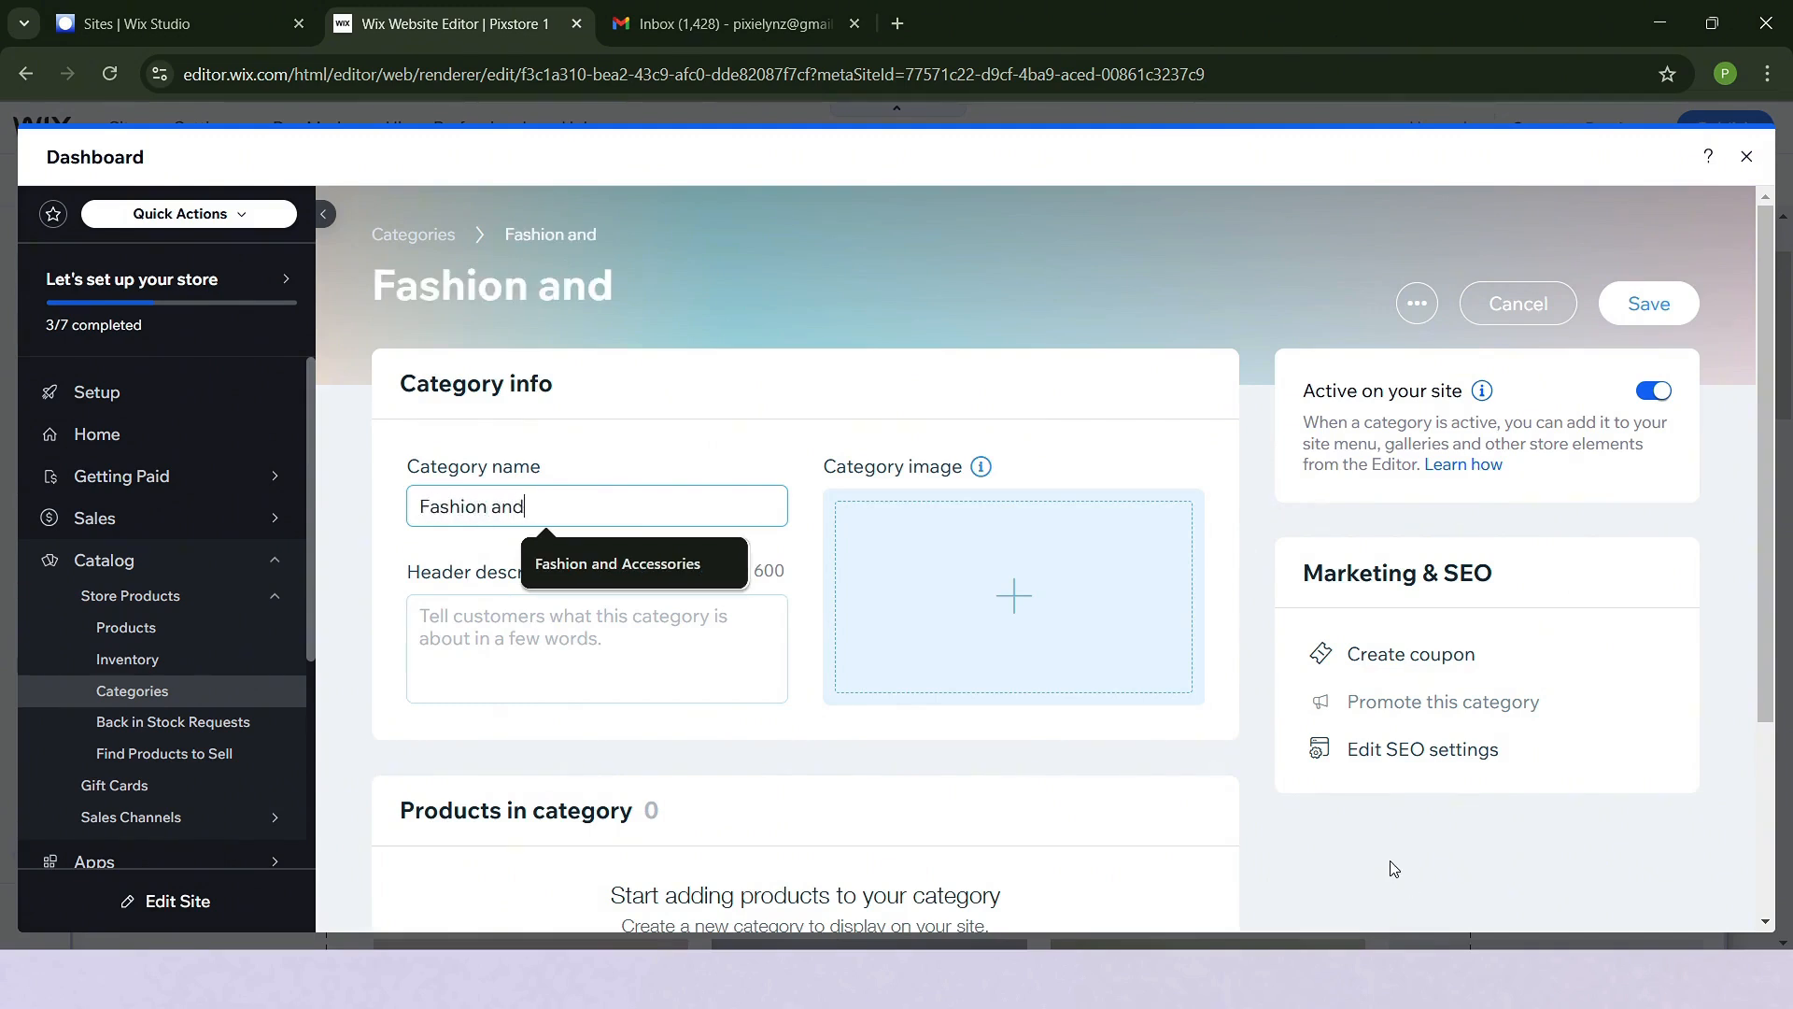
type(" Accessori")
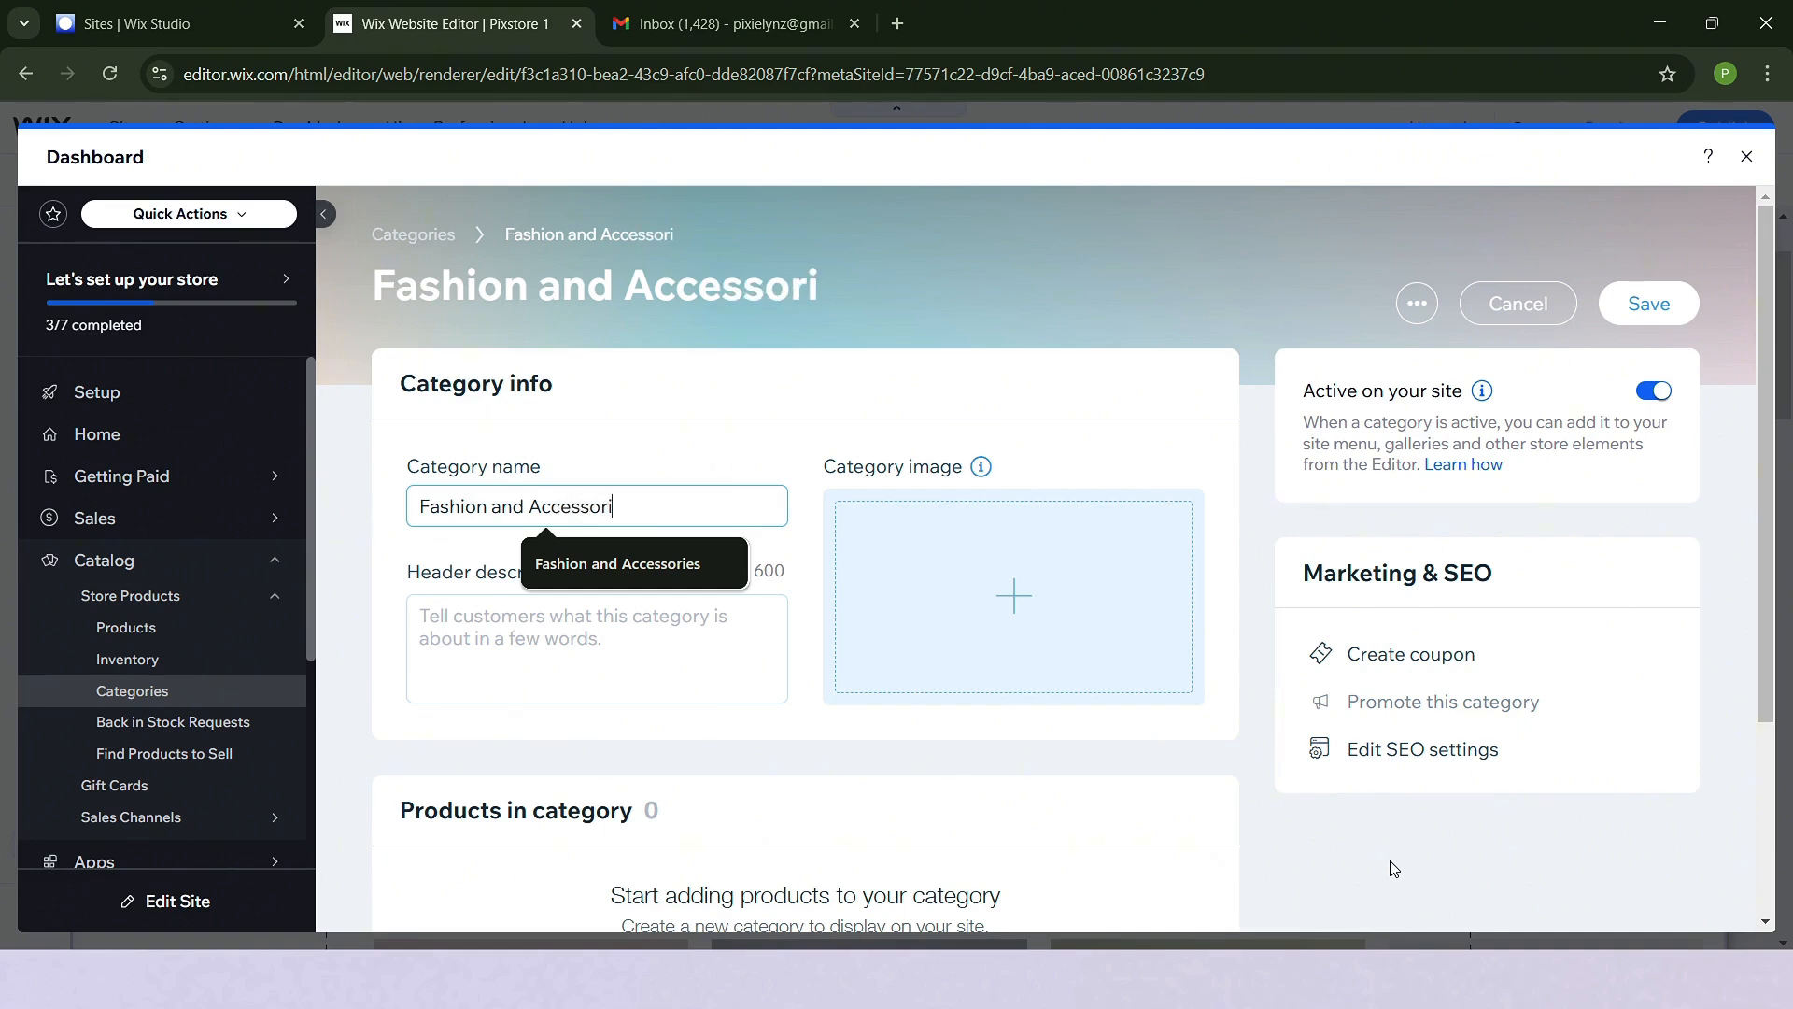
type("es")
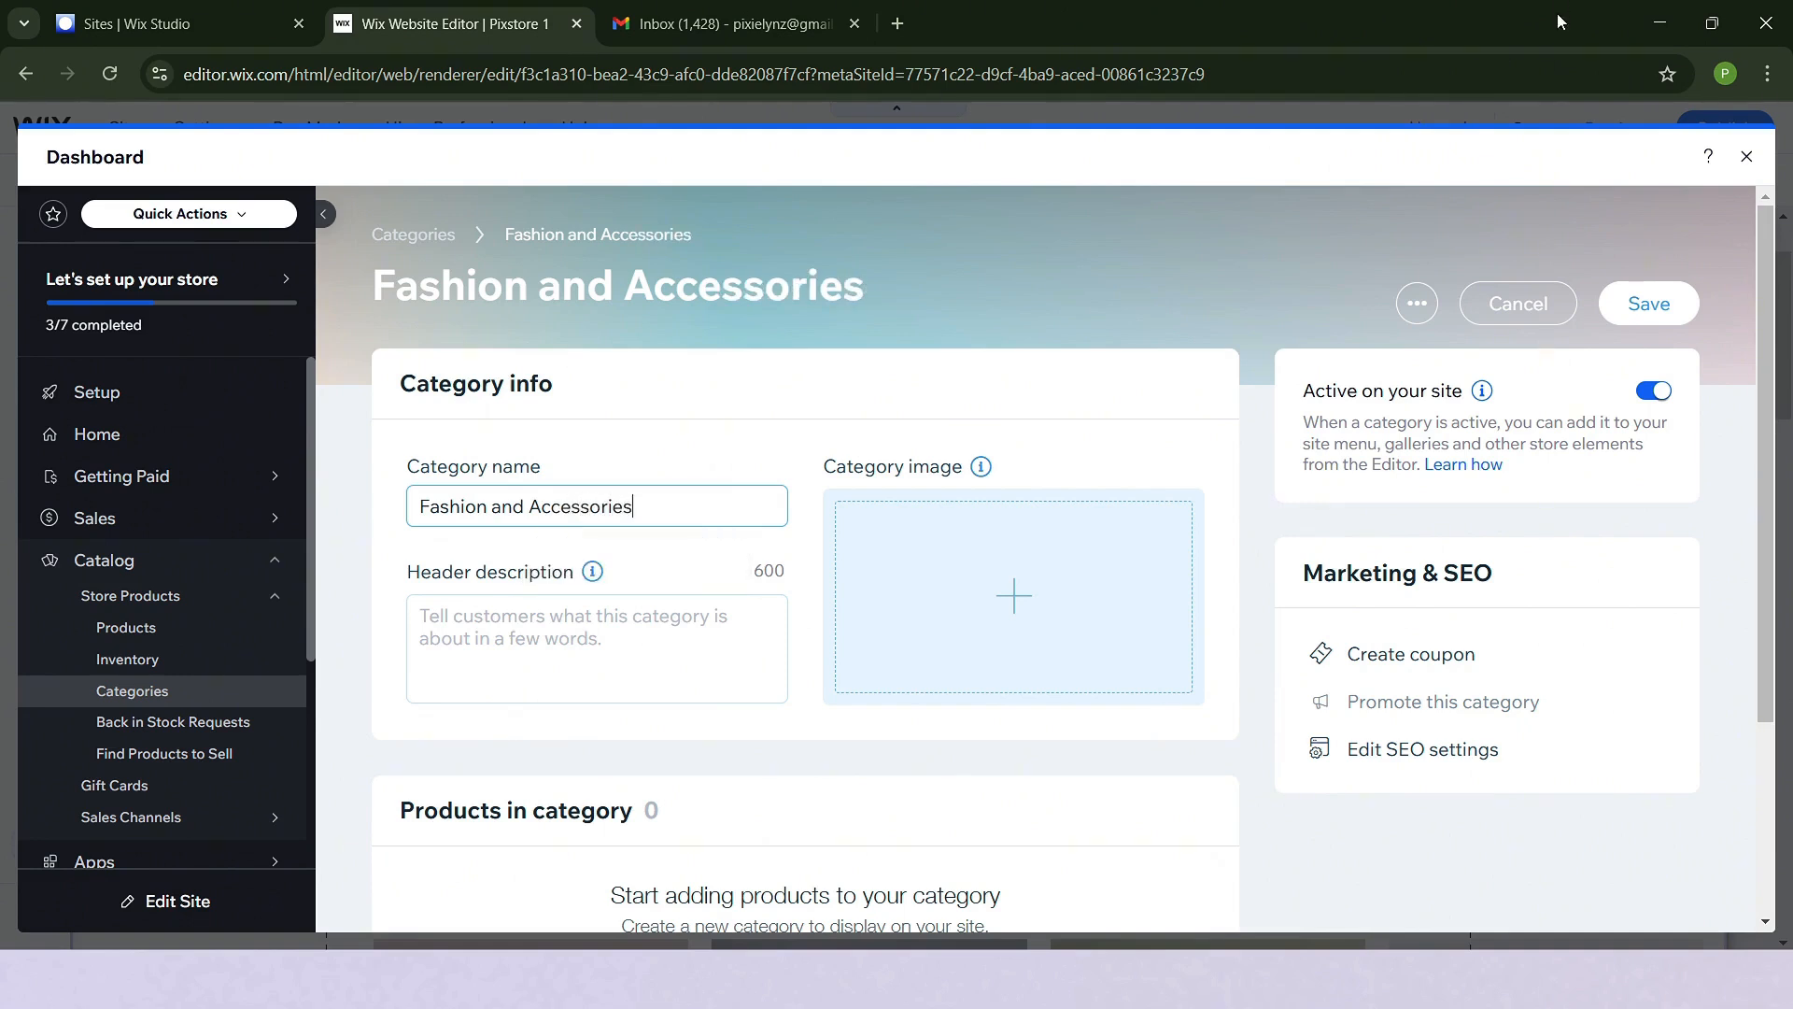
- Set the category image to the beige hat-and-sweater picture found by searching Media from Wix for "fashion and accessories"
left_click(1000, 592)
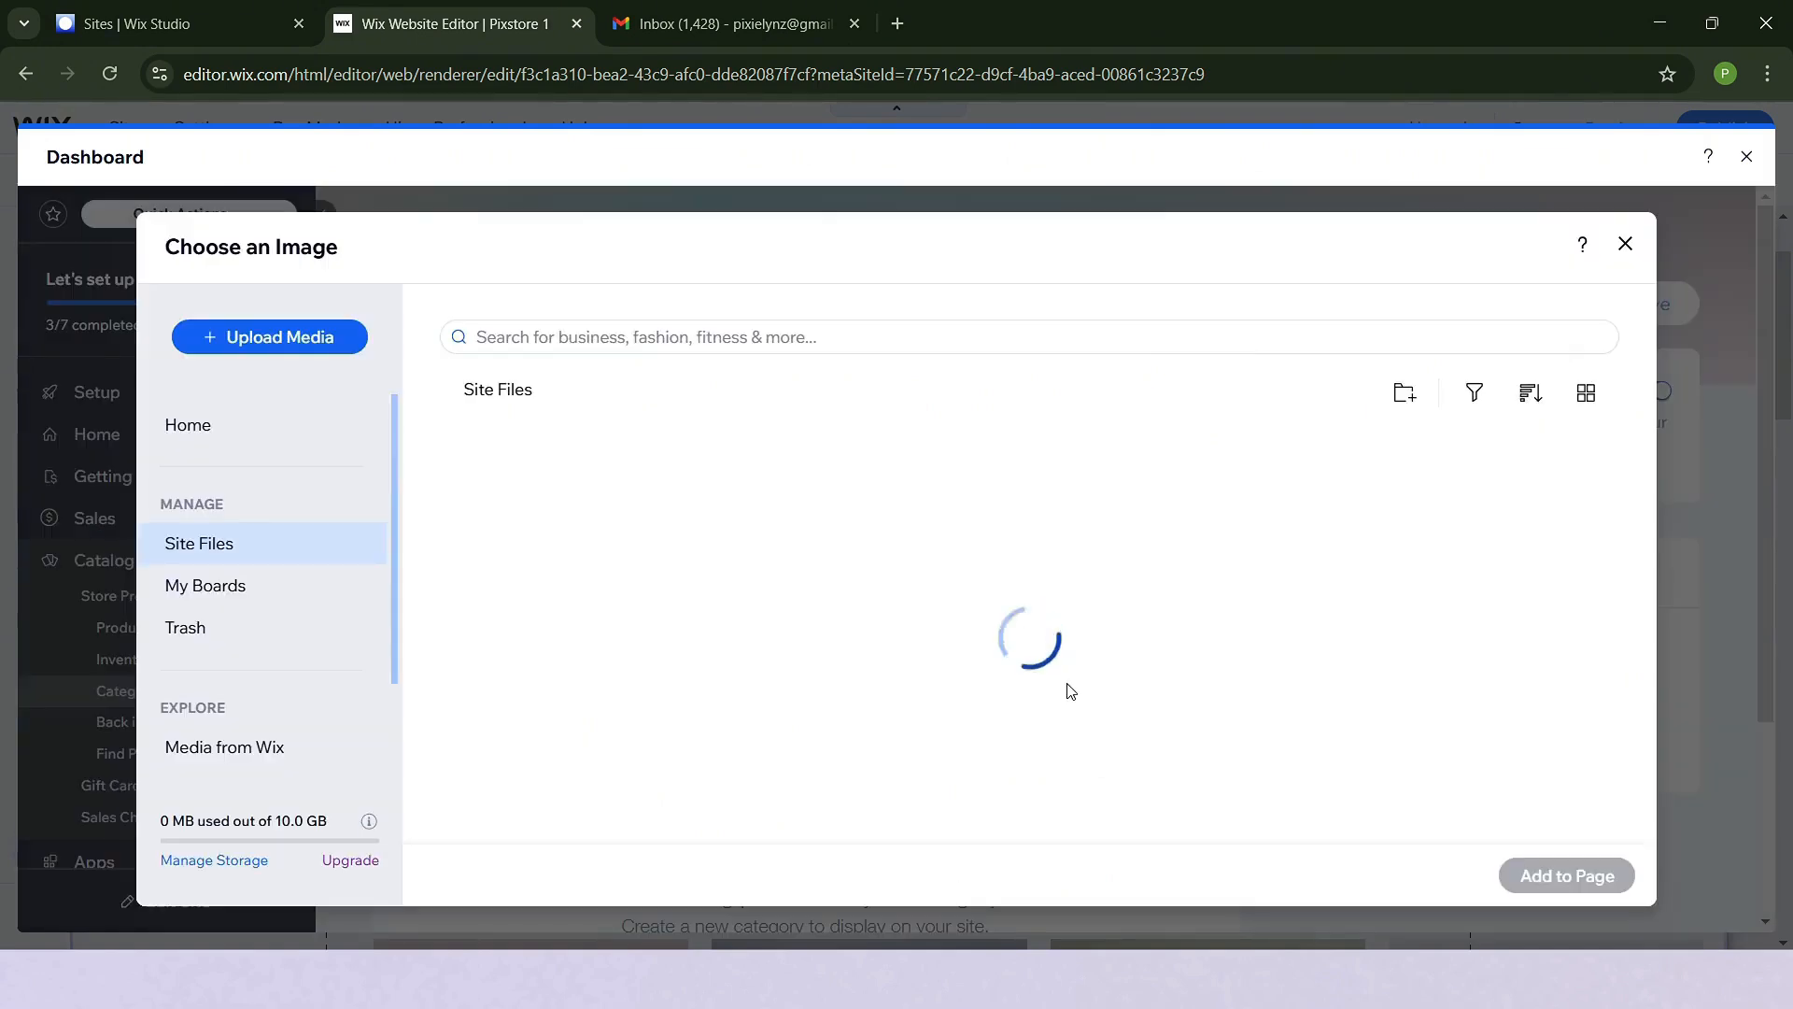
left_click(261, 747)
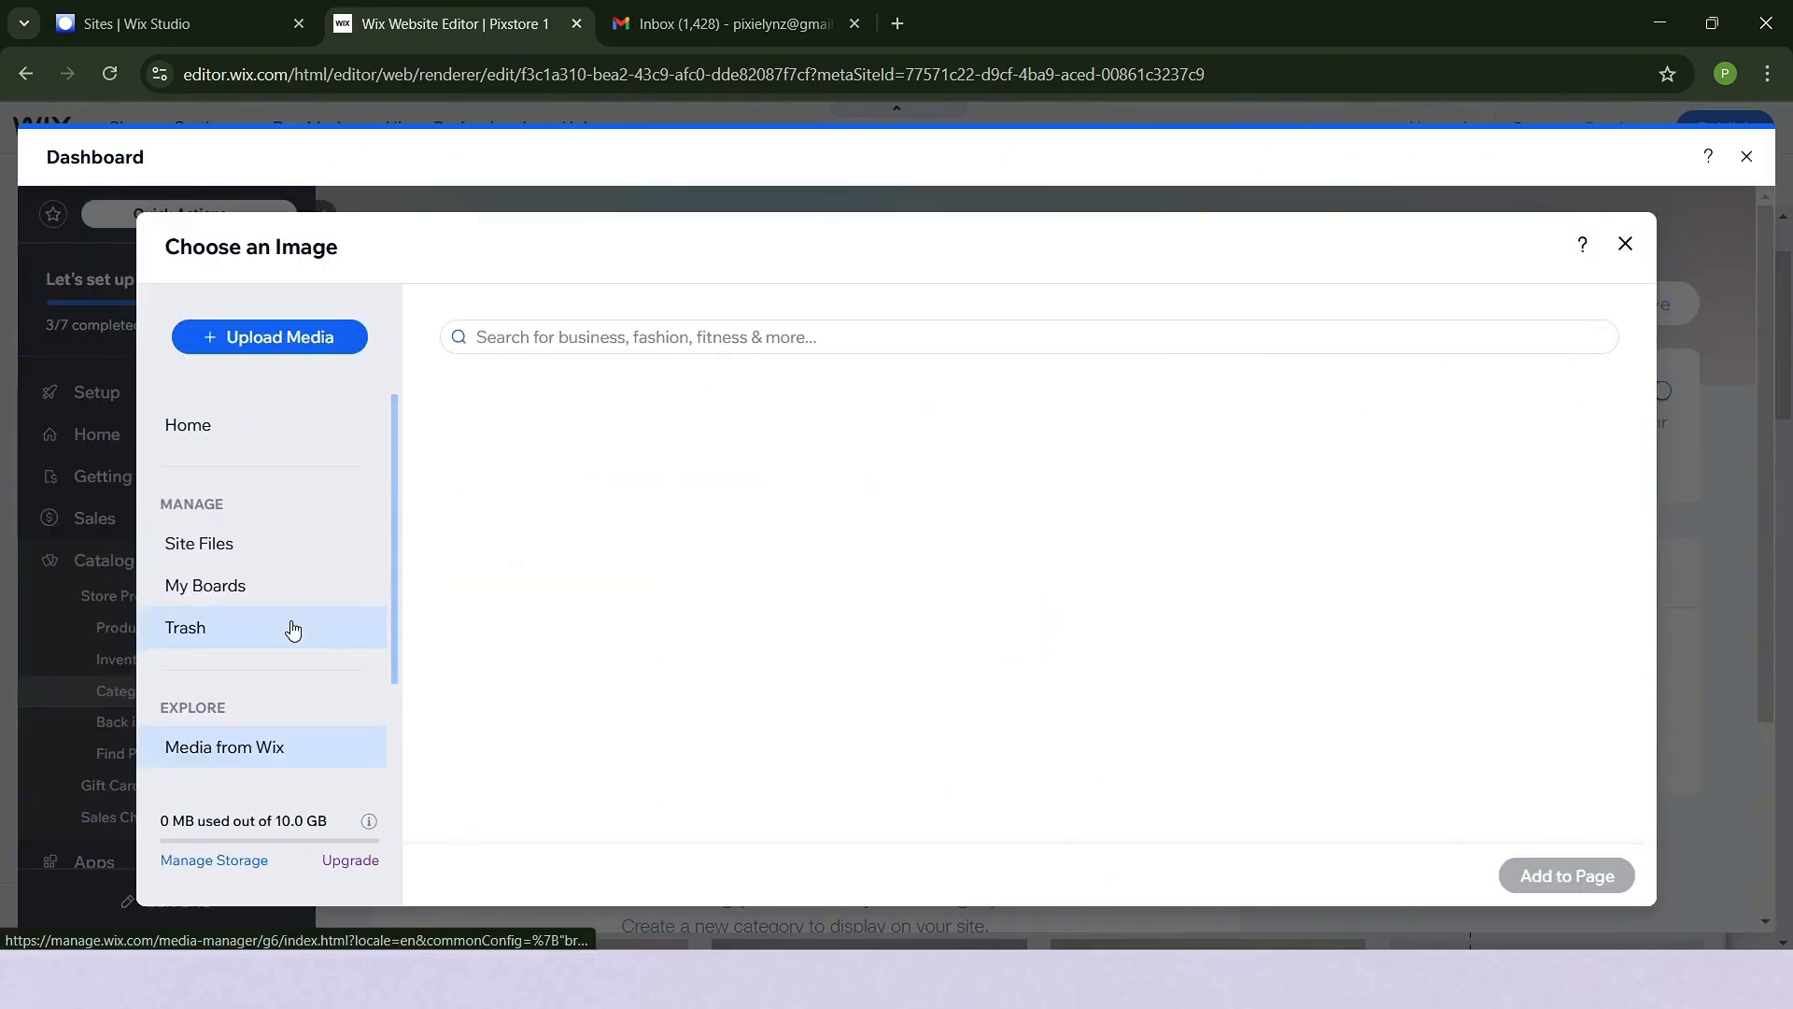
left_click(741, 337)
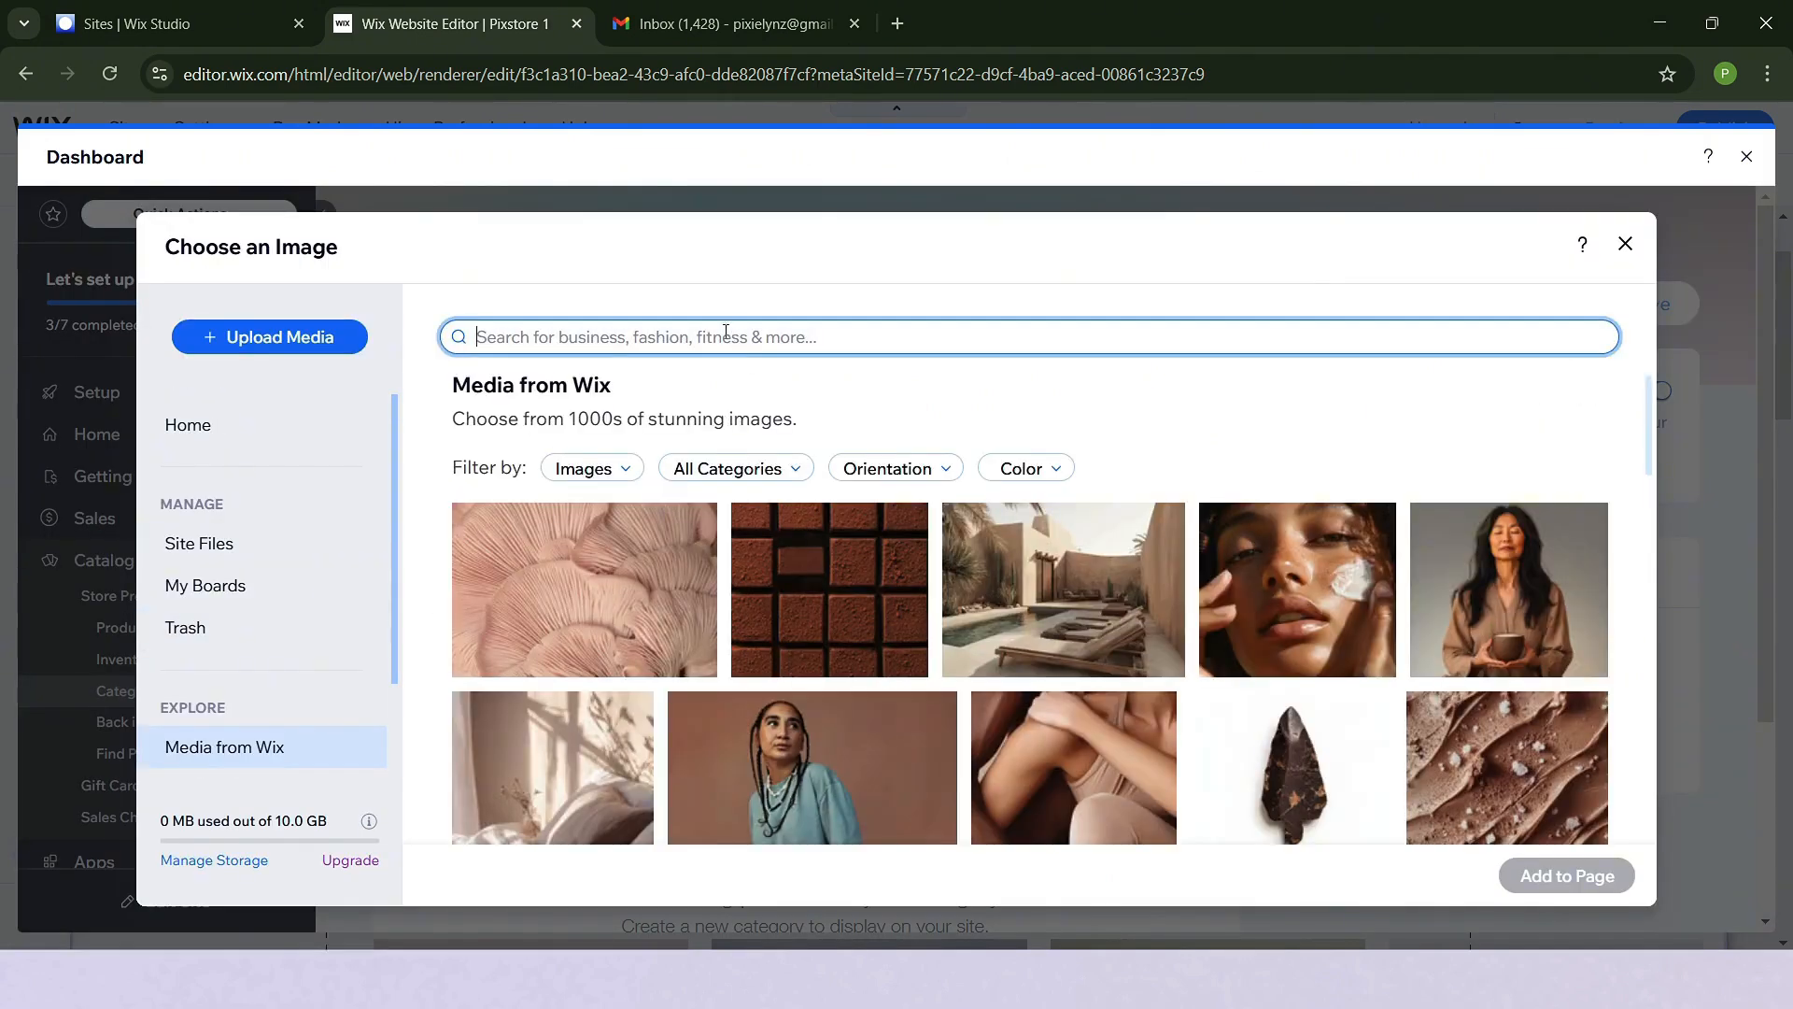
left_click(664, 416)
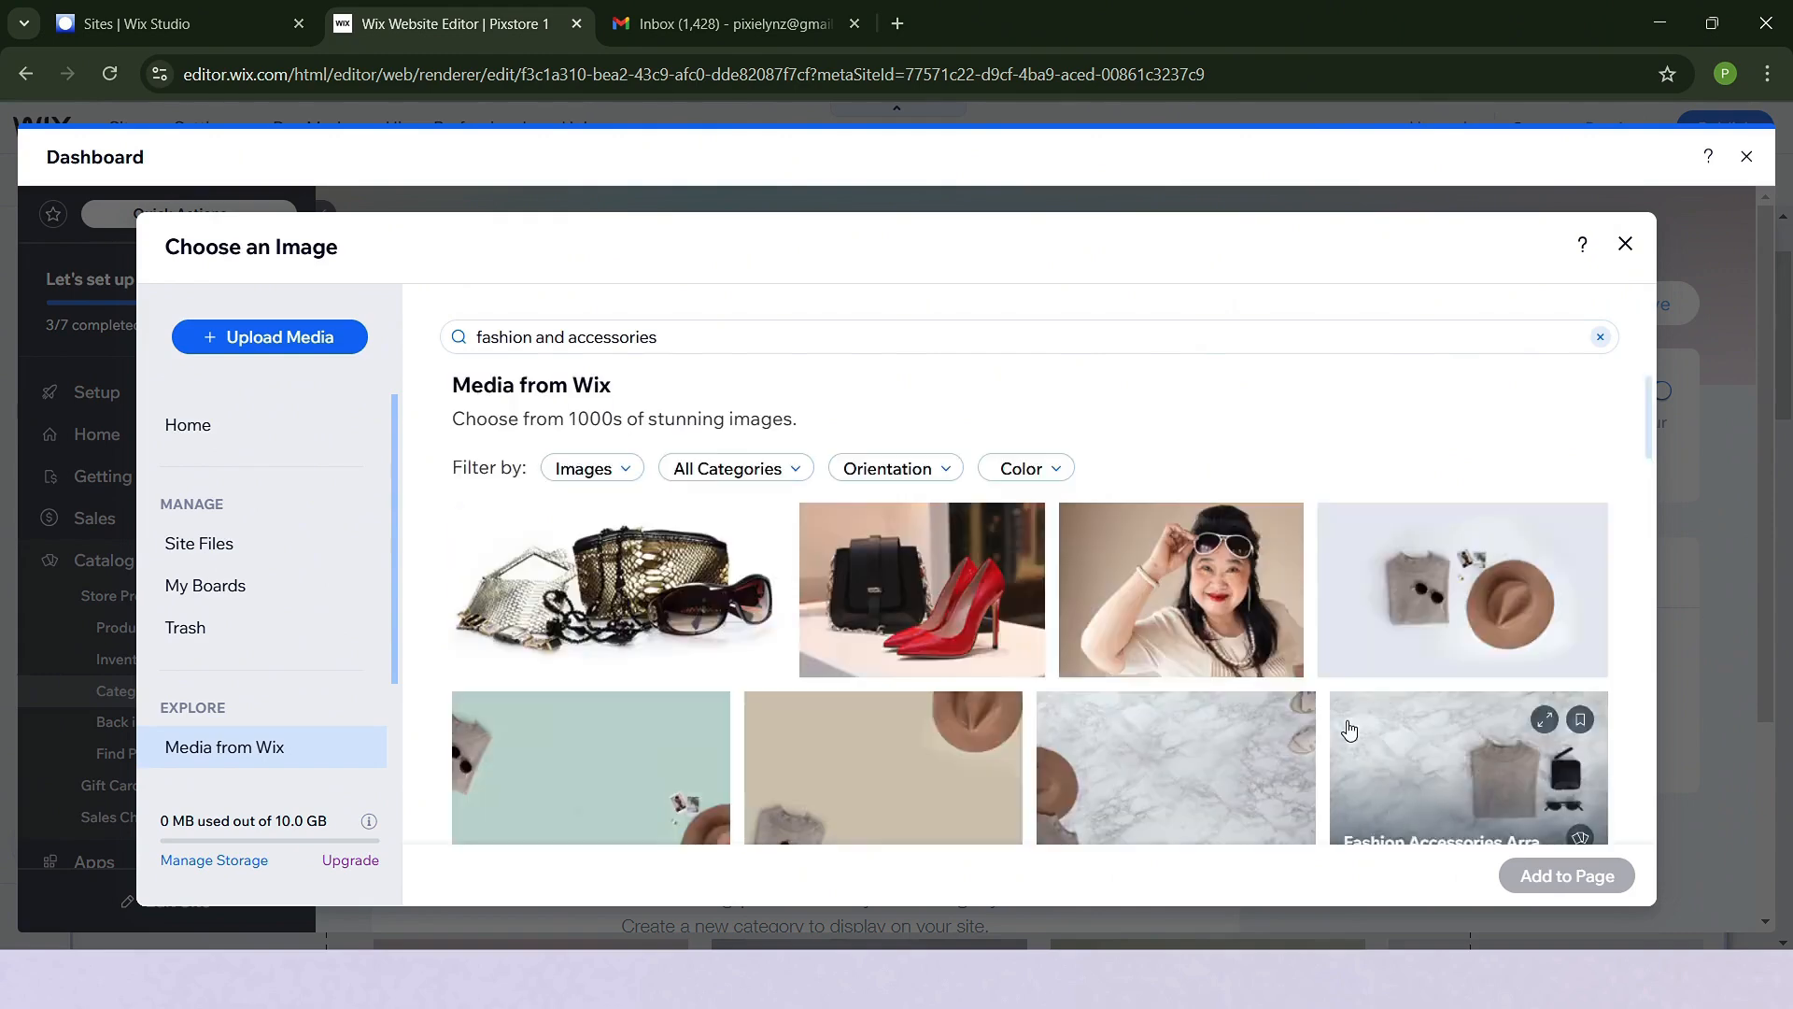
scroll(1279, 794, "down", 3)
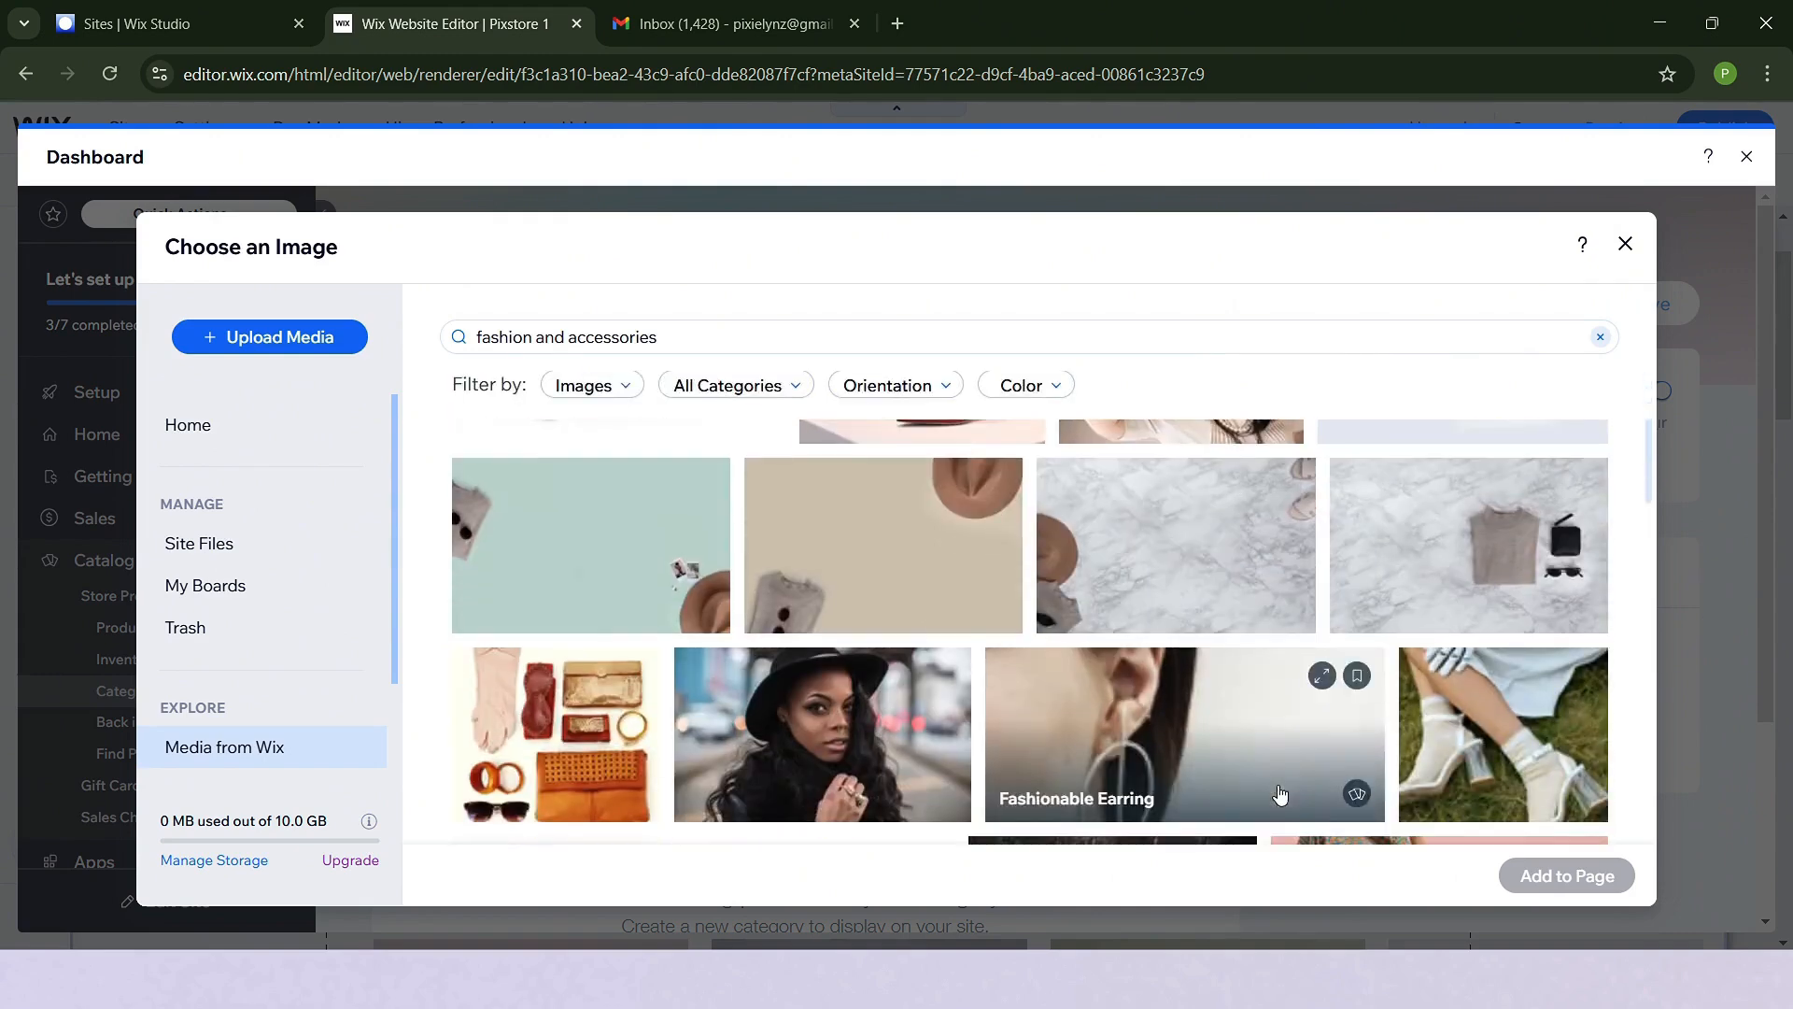
scroll(1280, 793, "down", 2)
scroll(1266, 803, "up", 5)
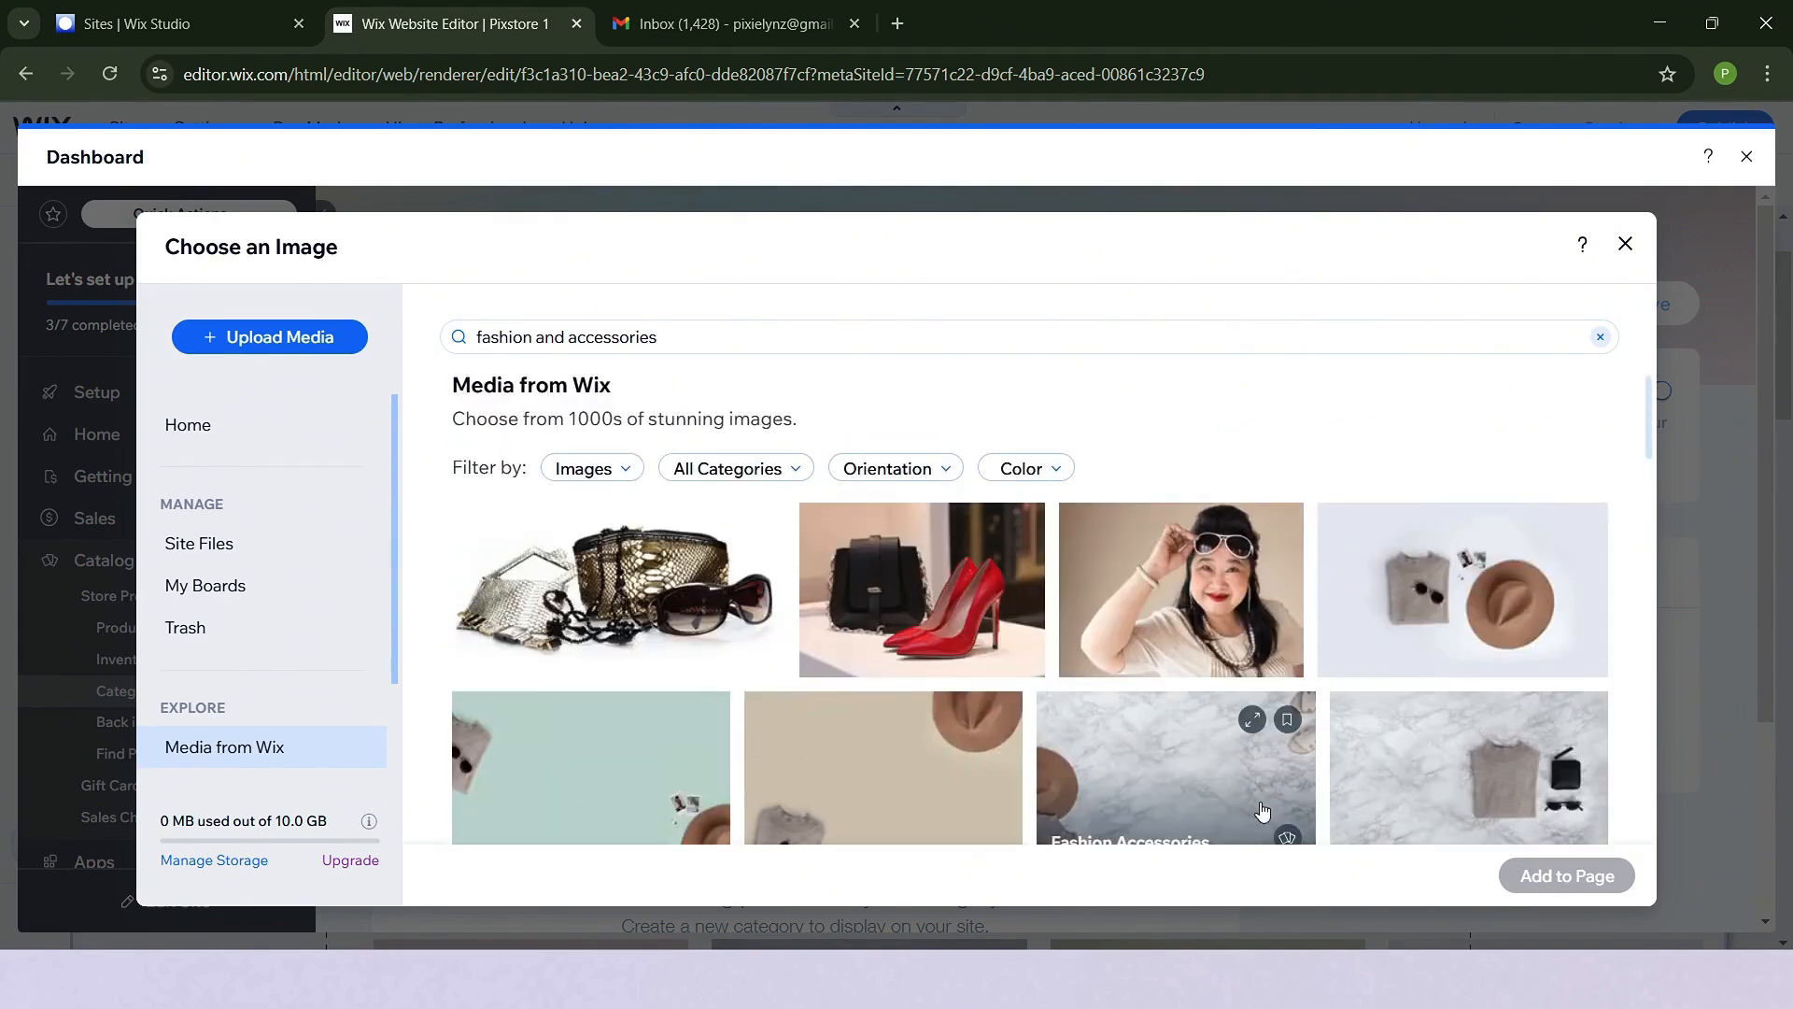
scroll(1010, 732, "down", 1)
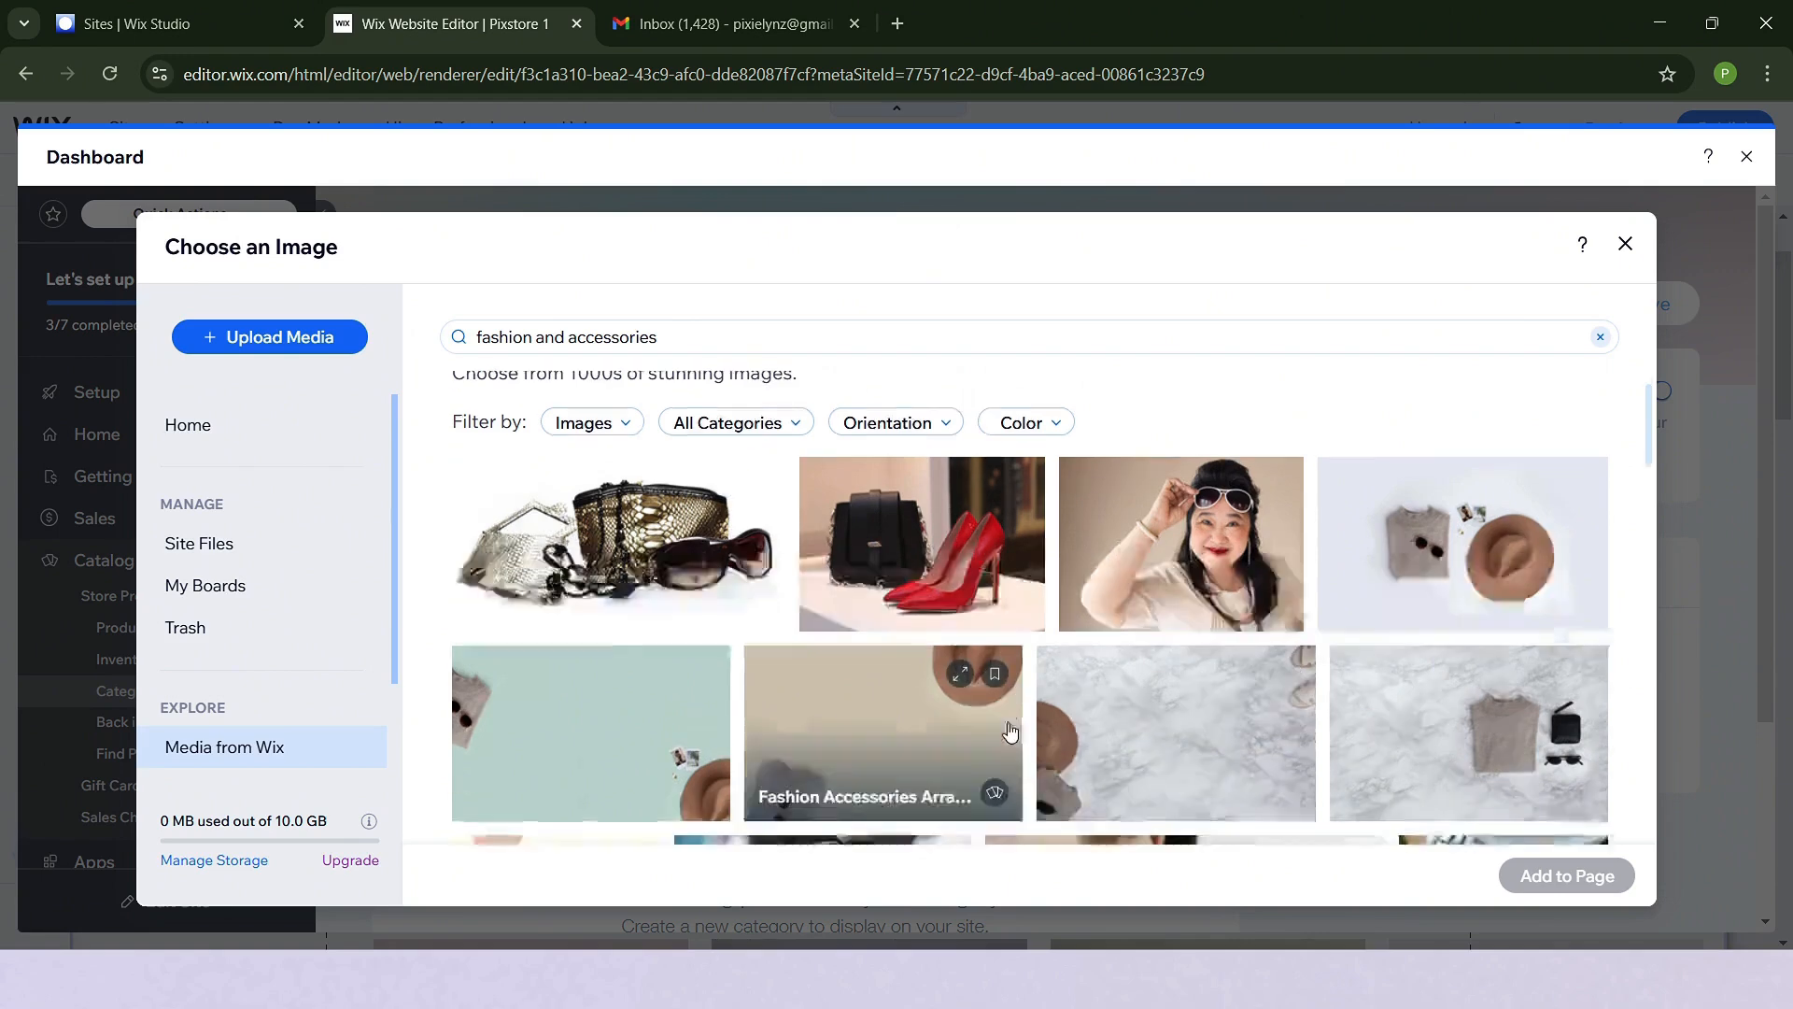
scroll(1010, 731, "down", 1)
left_click(949, 654)
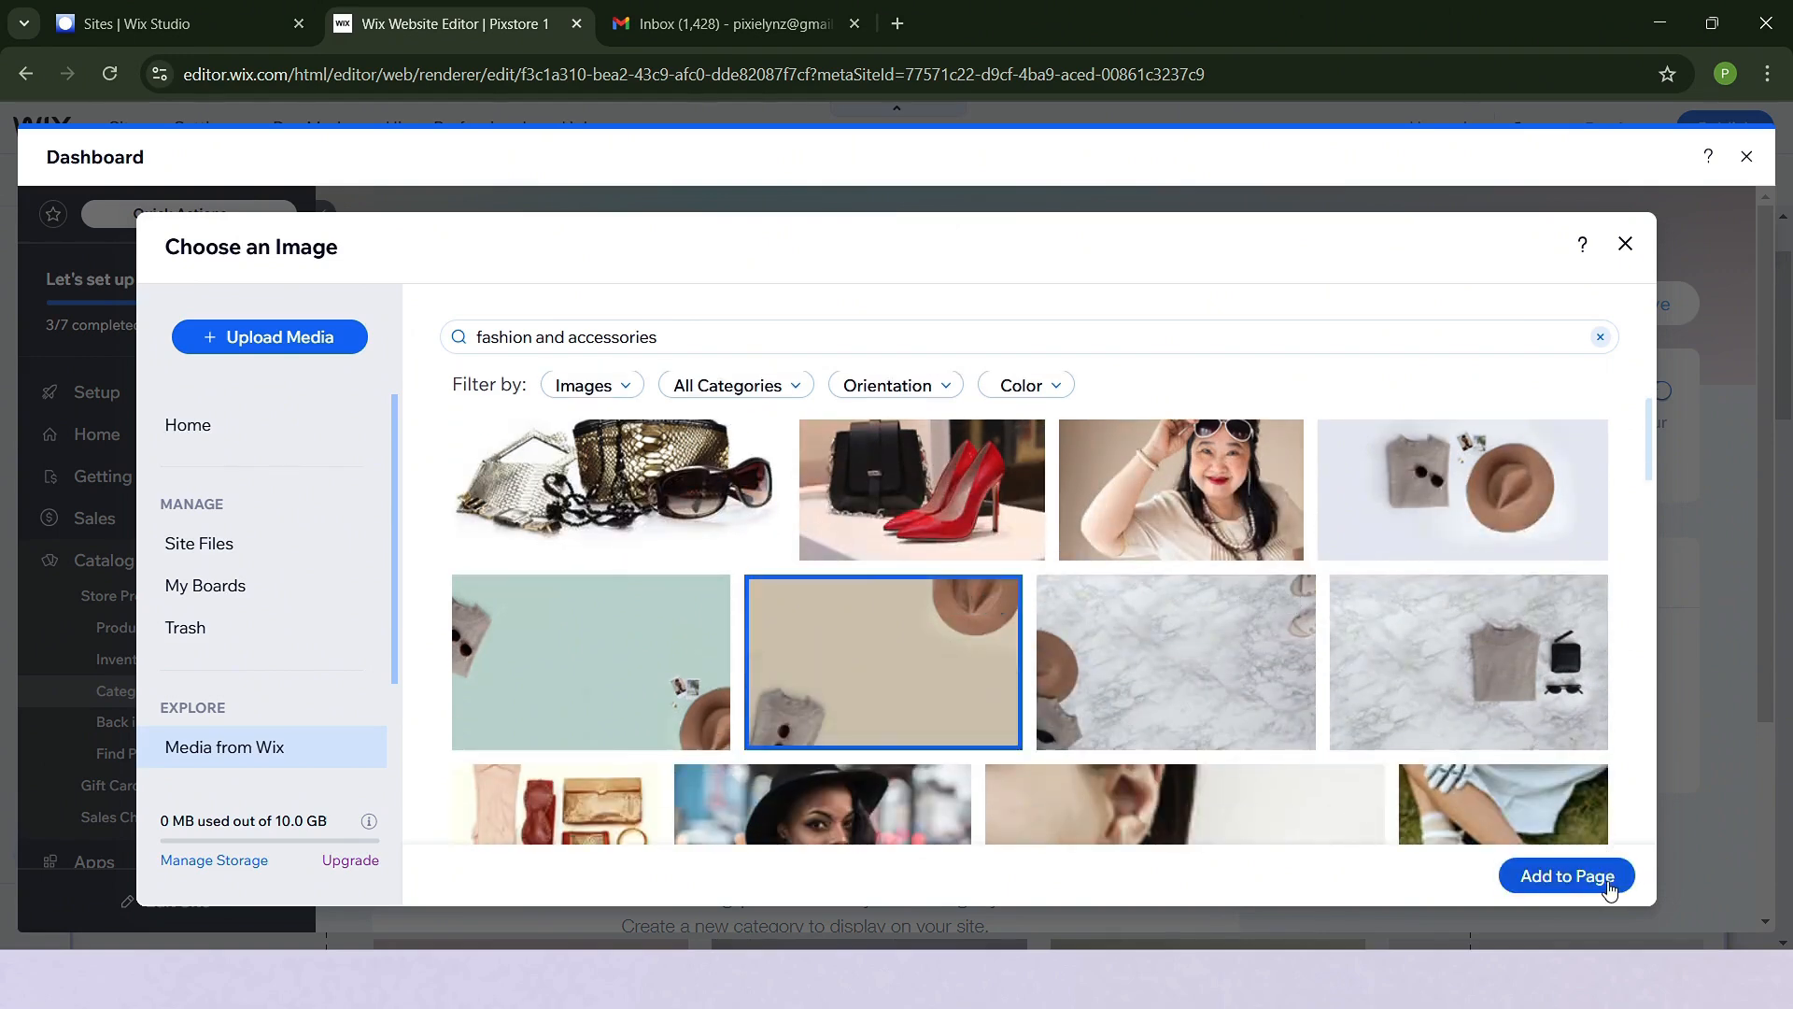
left_click(1609, 883)
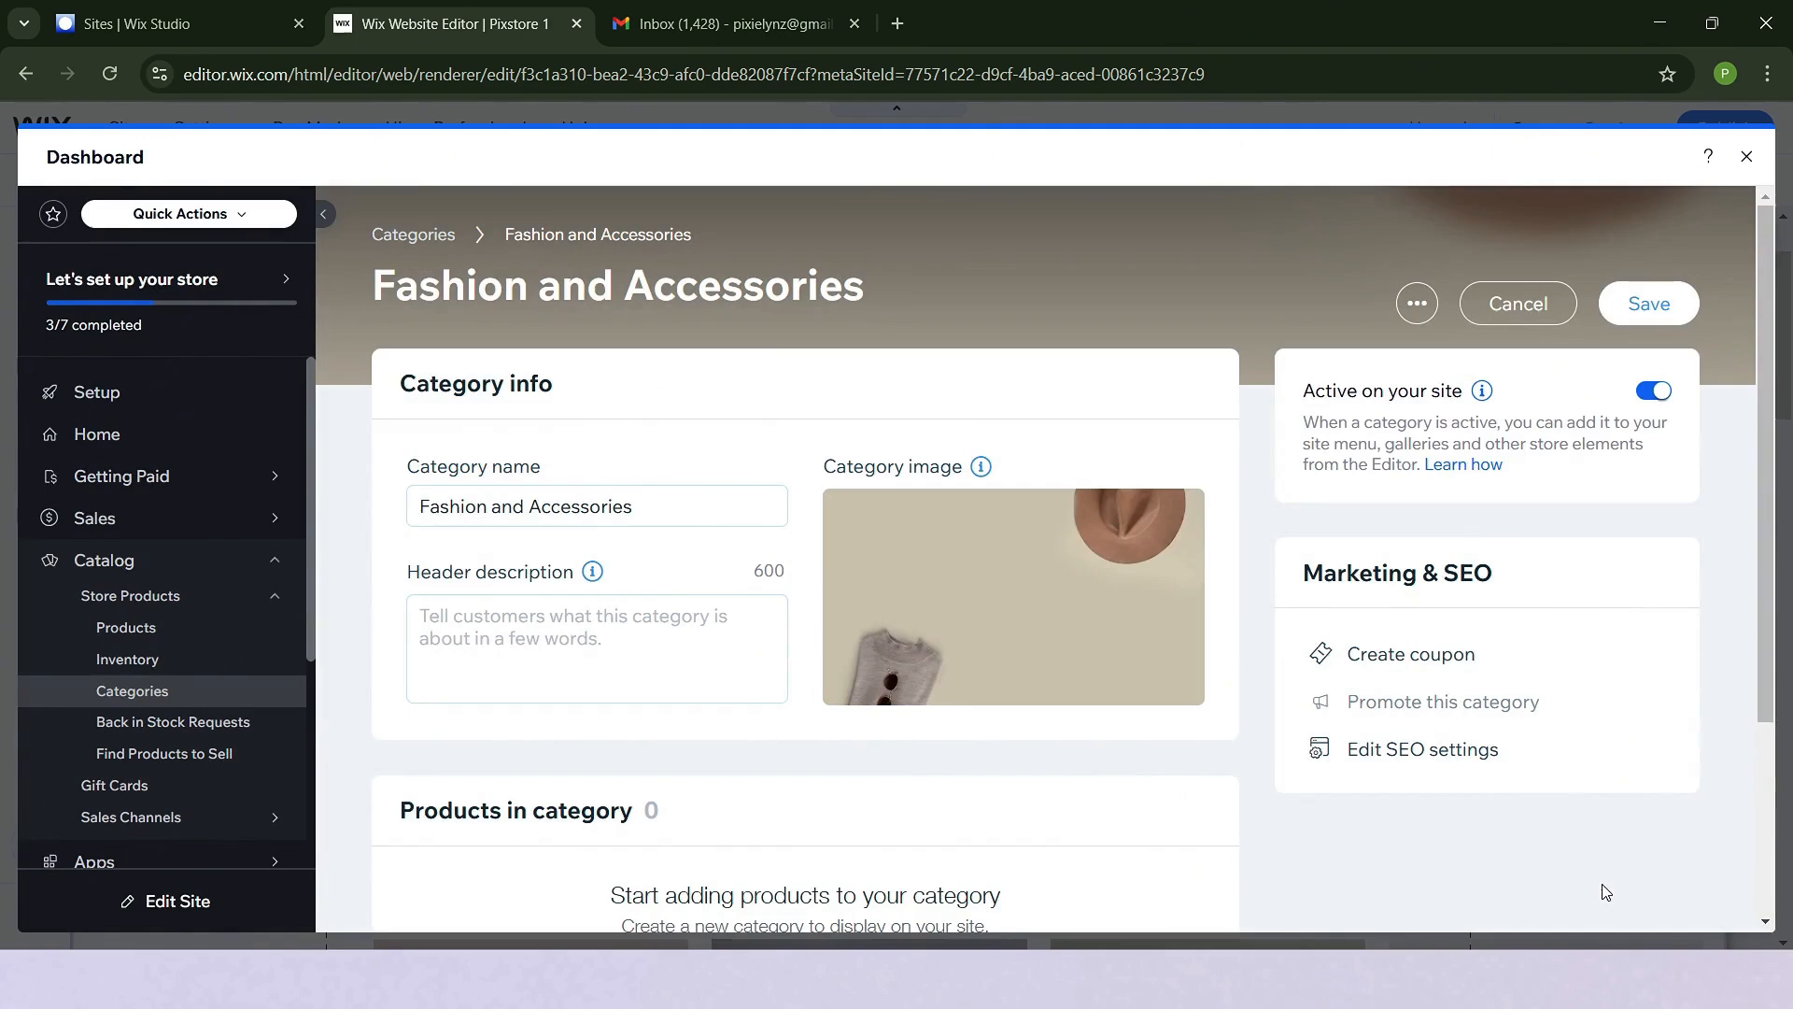
- Start adding products to the Fashion and Accessories category, selecting Bag, Sweatshirt and Glasses
scroll(822, 738, "down", 3)
scroll(911, 504, "up", 2)
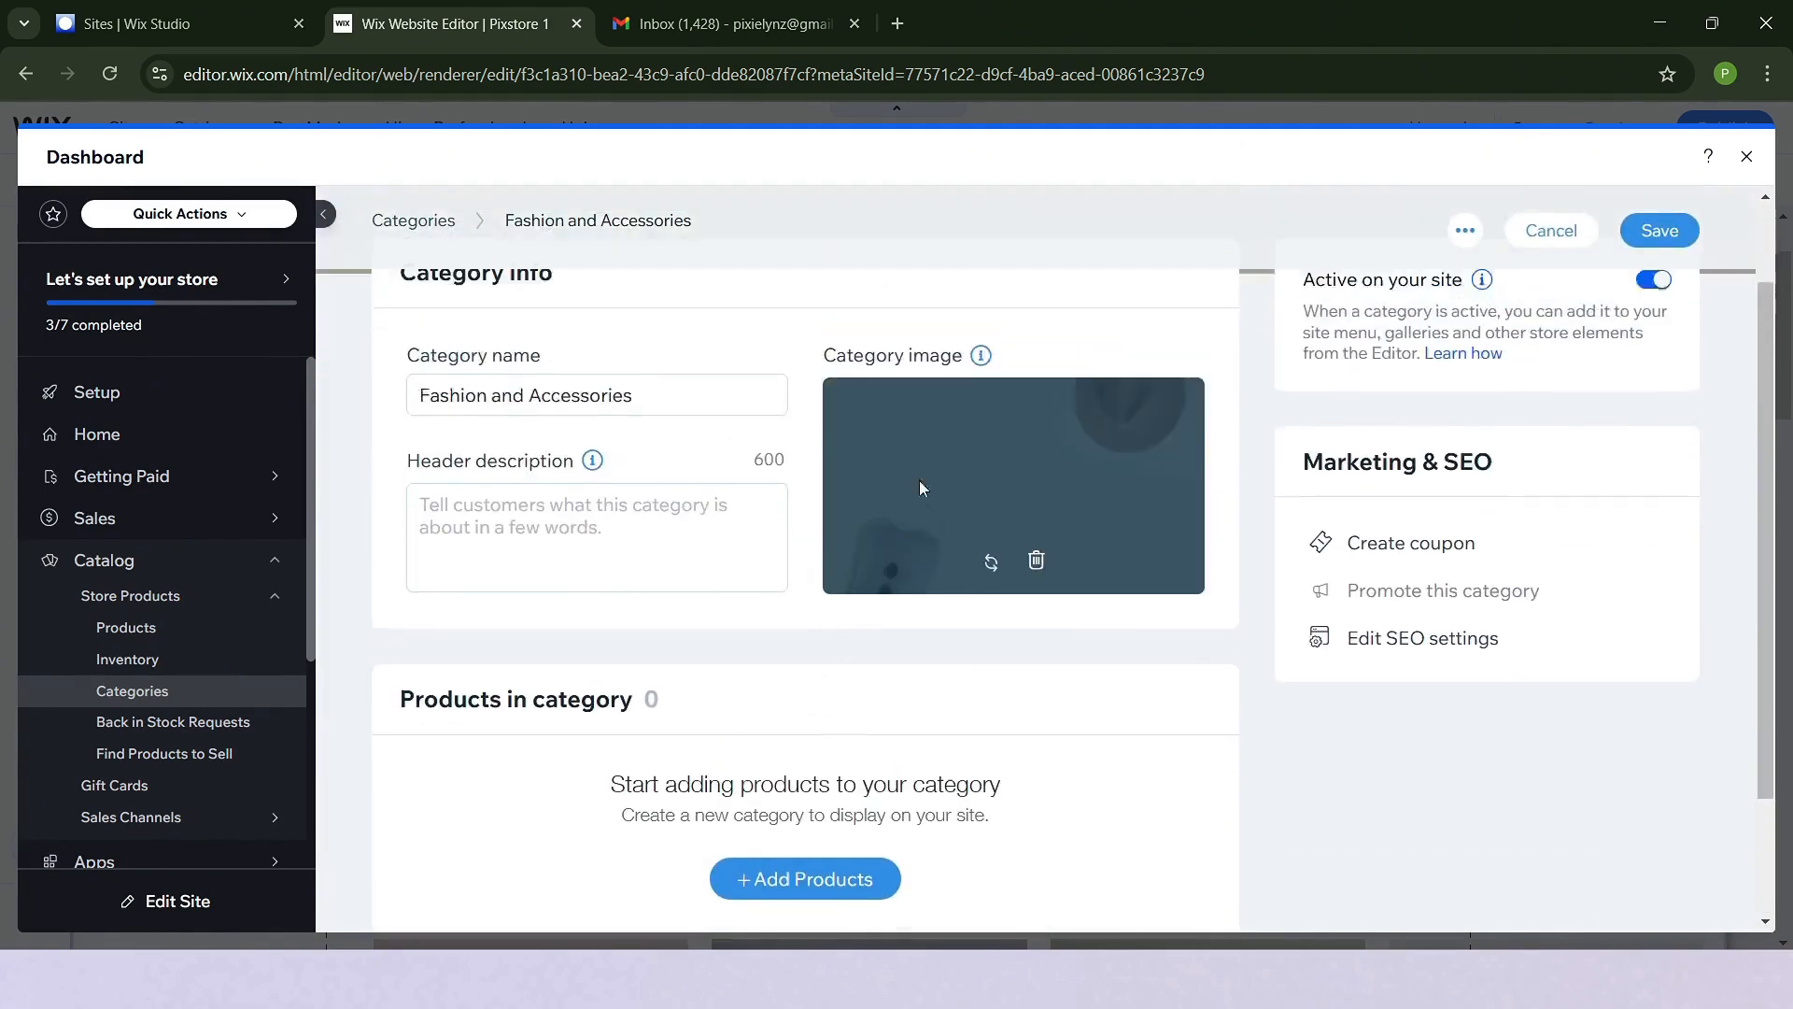
scroll(971, 632, "down", 3)
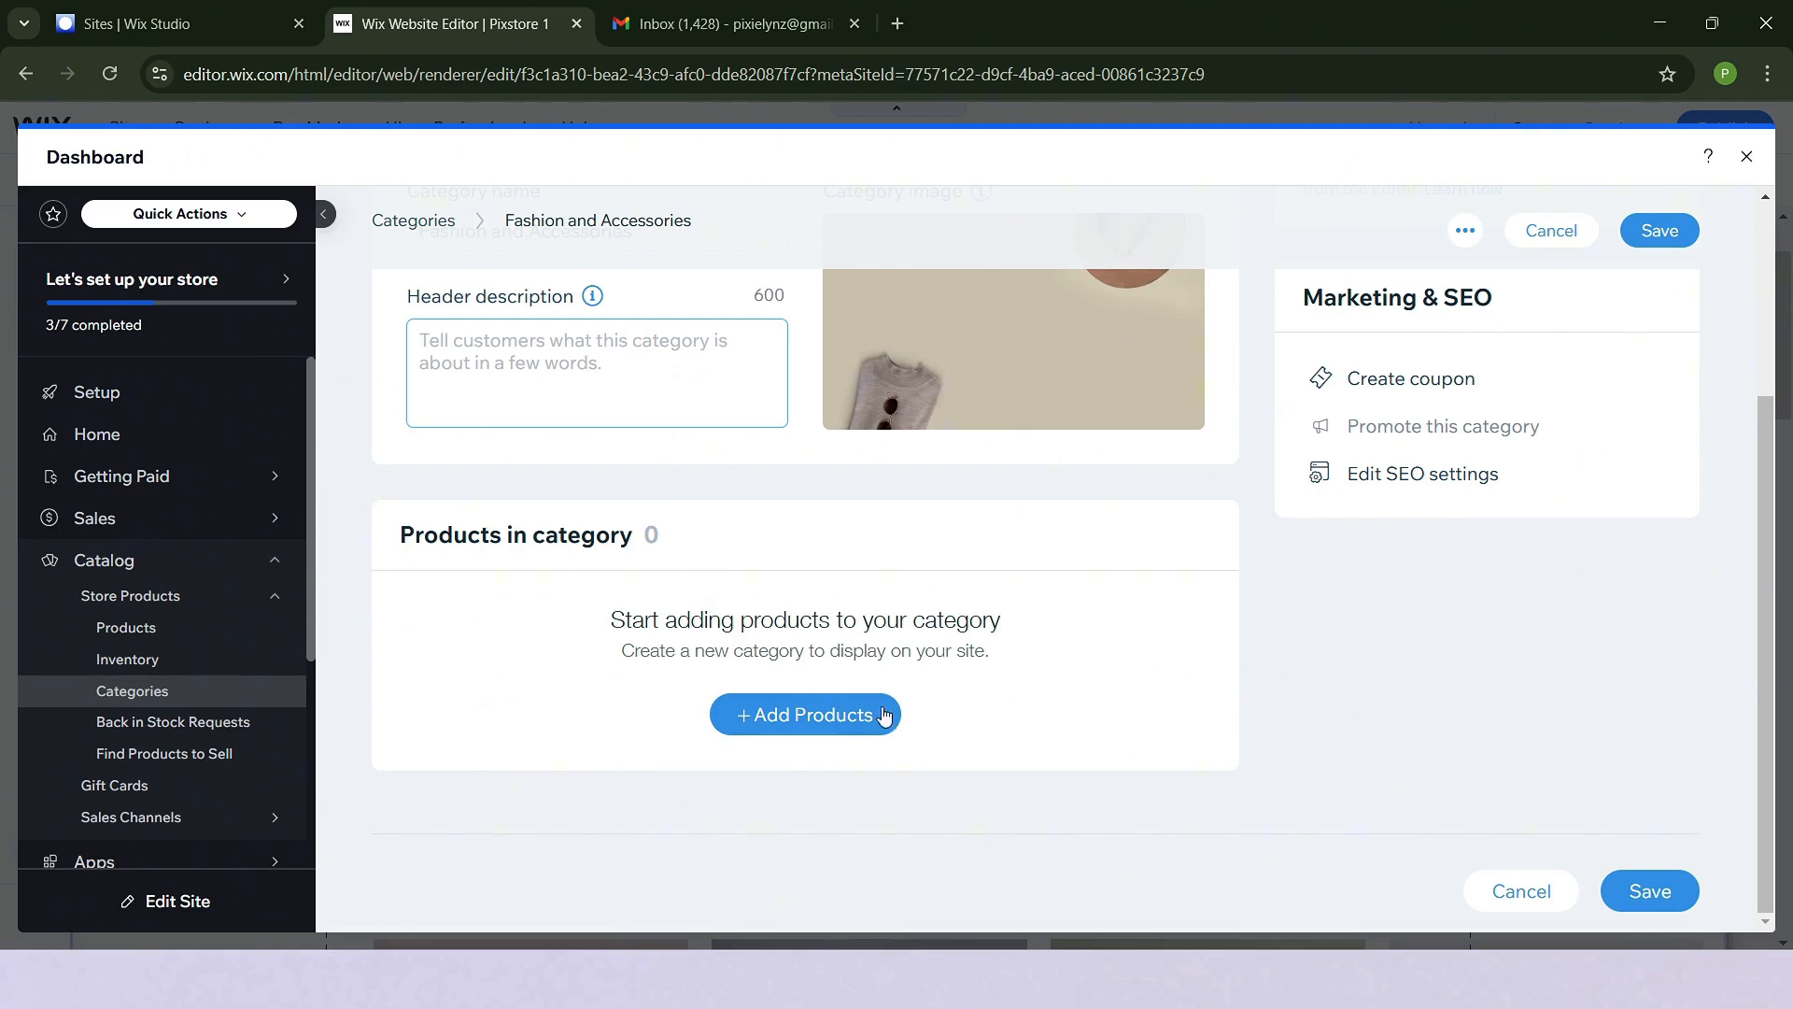
left_click(828, 714)
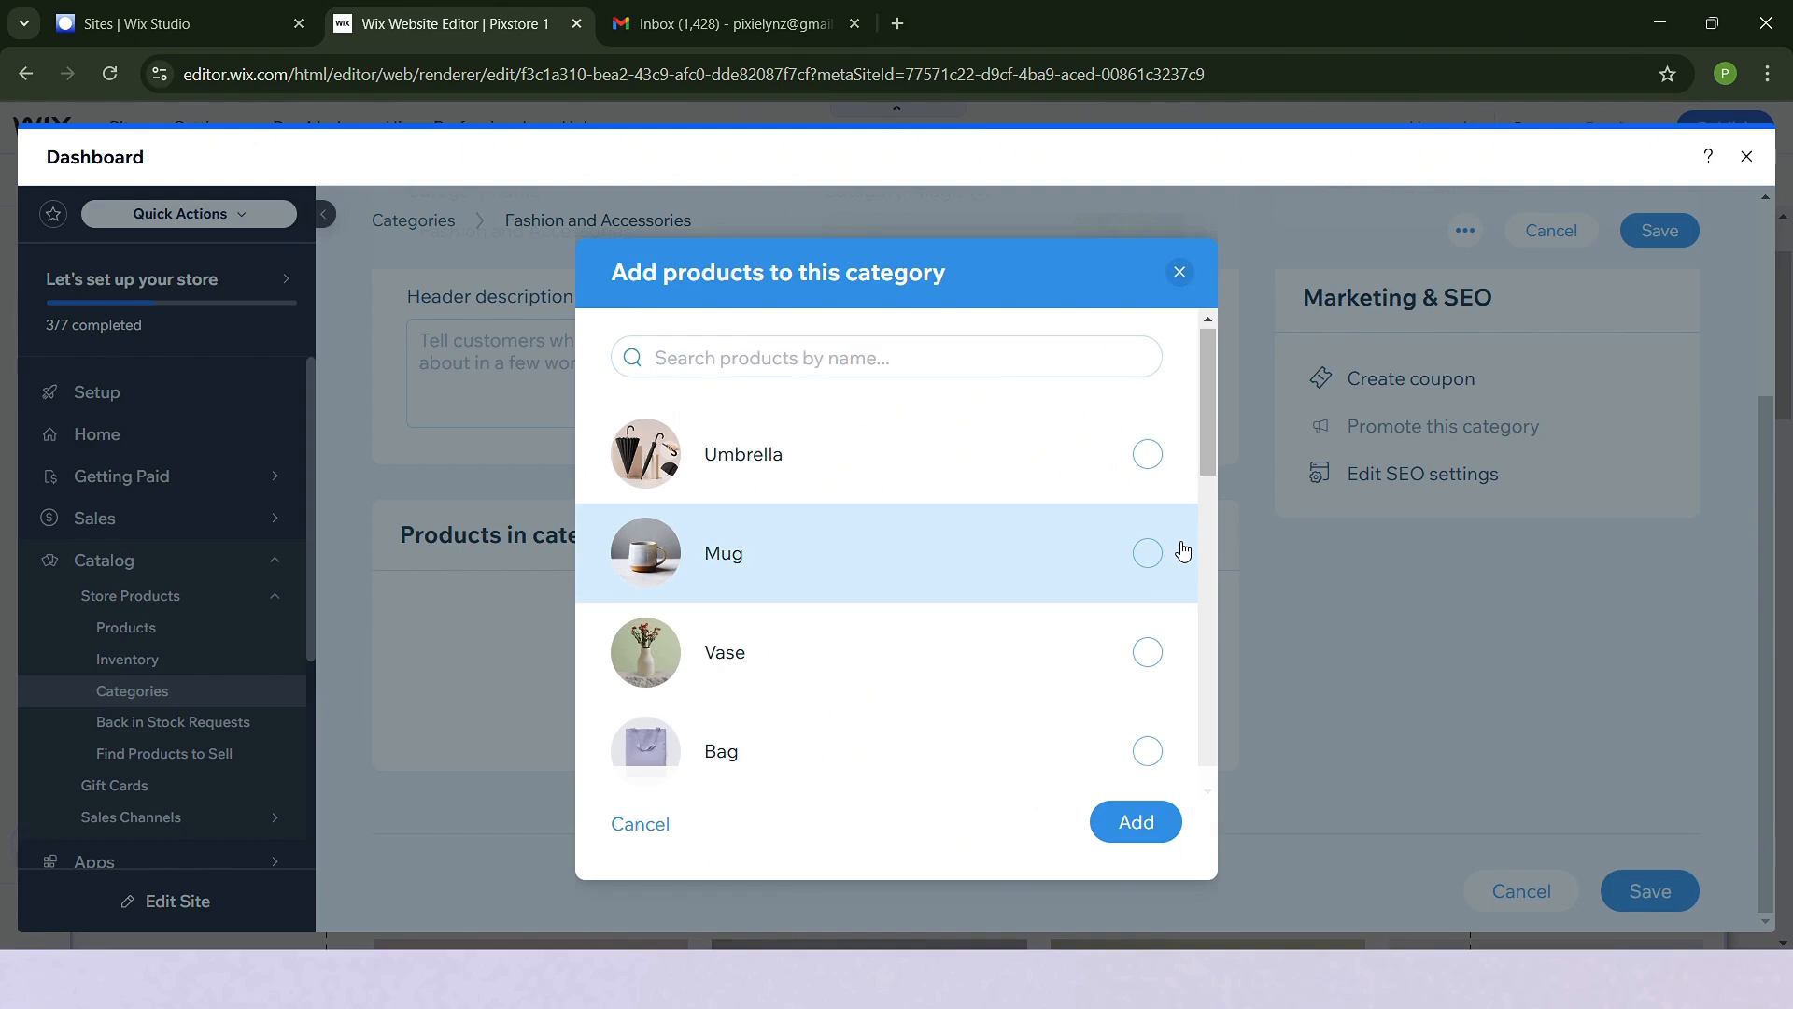
scroll(1183, 546, "down", 3)
left_click(1157, 519)
scroll(1158, 519, "down", 1)
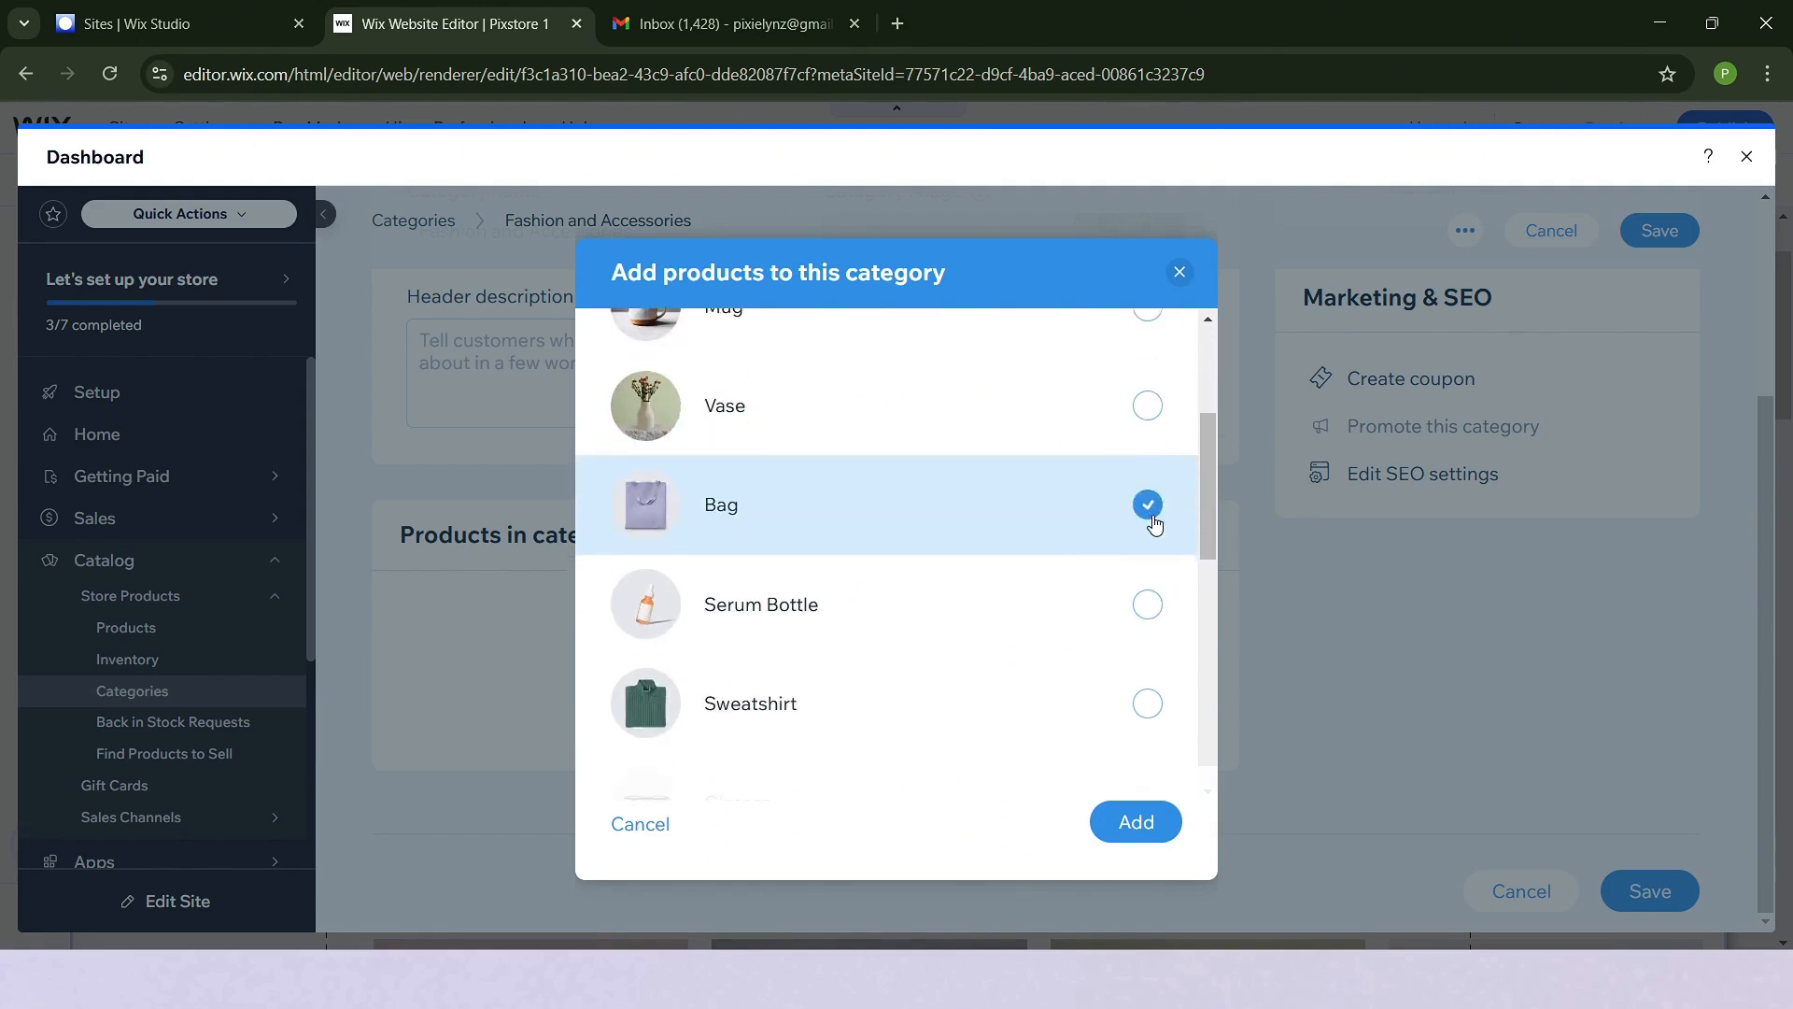
left_click(1149, 600)
scroll(1157, 701, "down", 1)
left_click(1147, 583)
- Select Hat, Earrings and Plain T-Shirt as well, and add the selected products to the category
scroll(1130, 607, "down", 2)
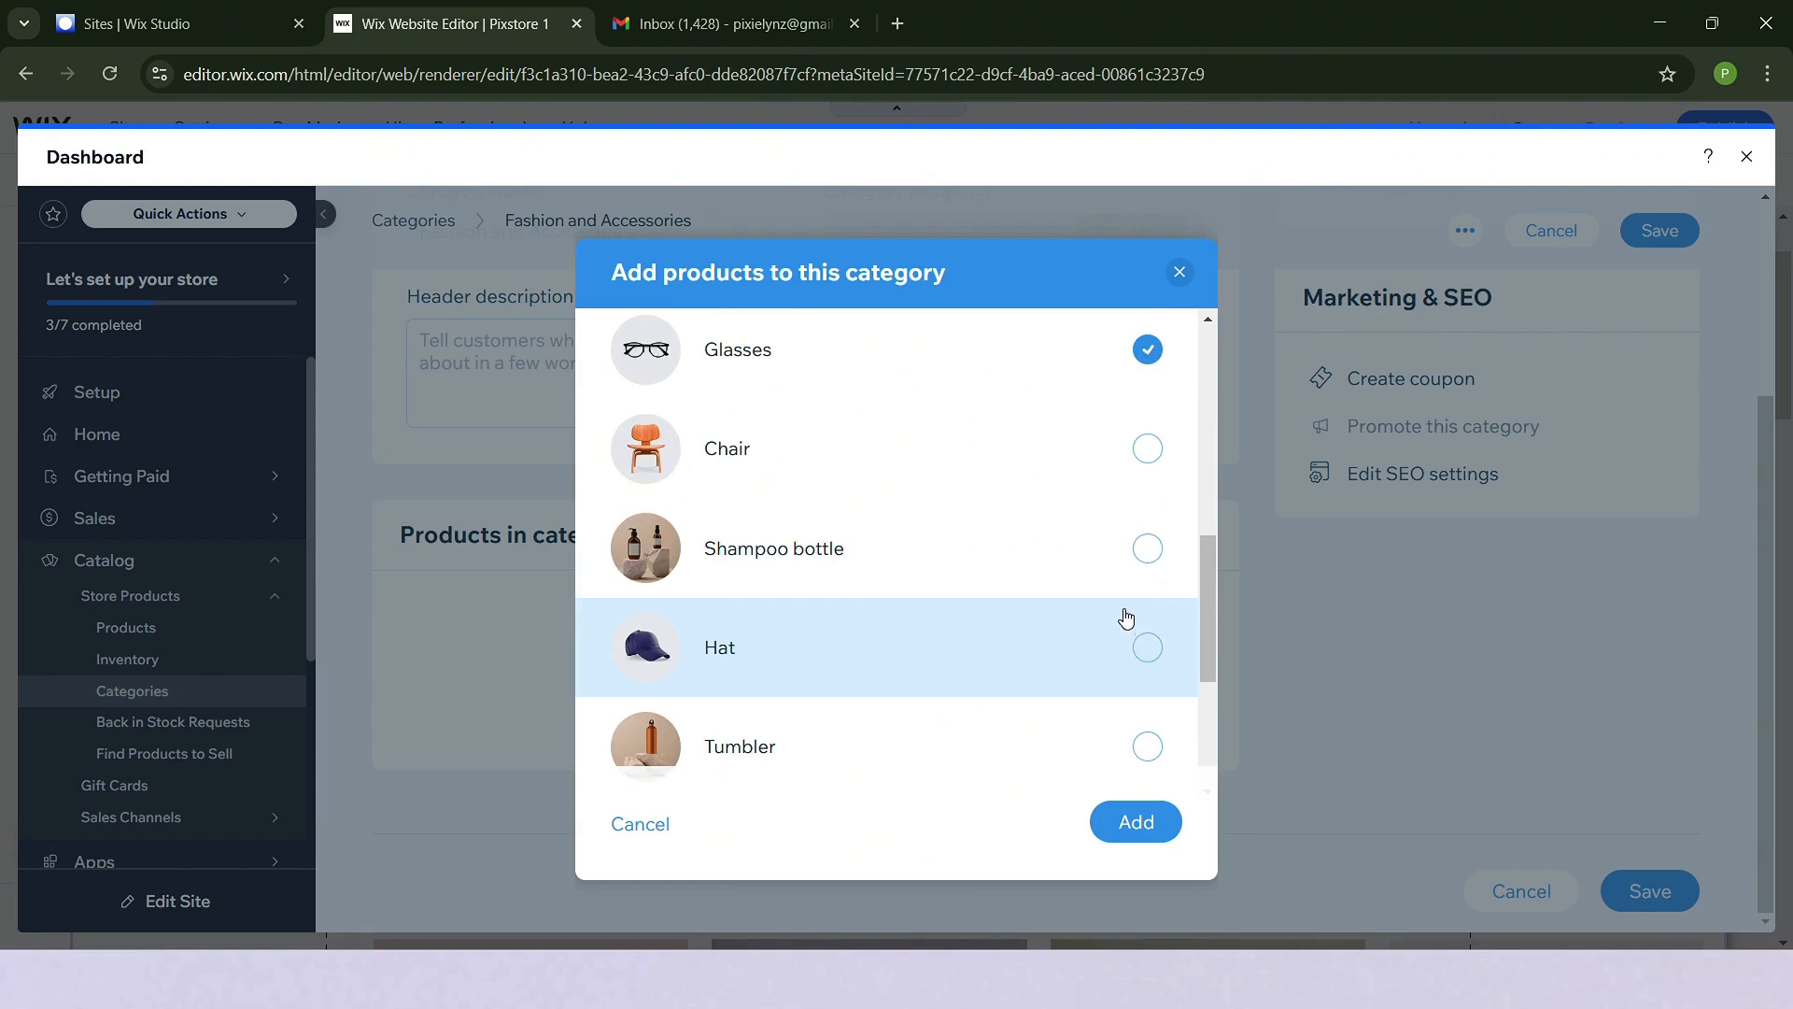
left_click(1116, 655)
scroll(1113, 666, "down", 2)
scroll(1116, 658, "down", 1)
left_click(1148, 641)
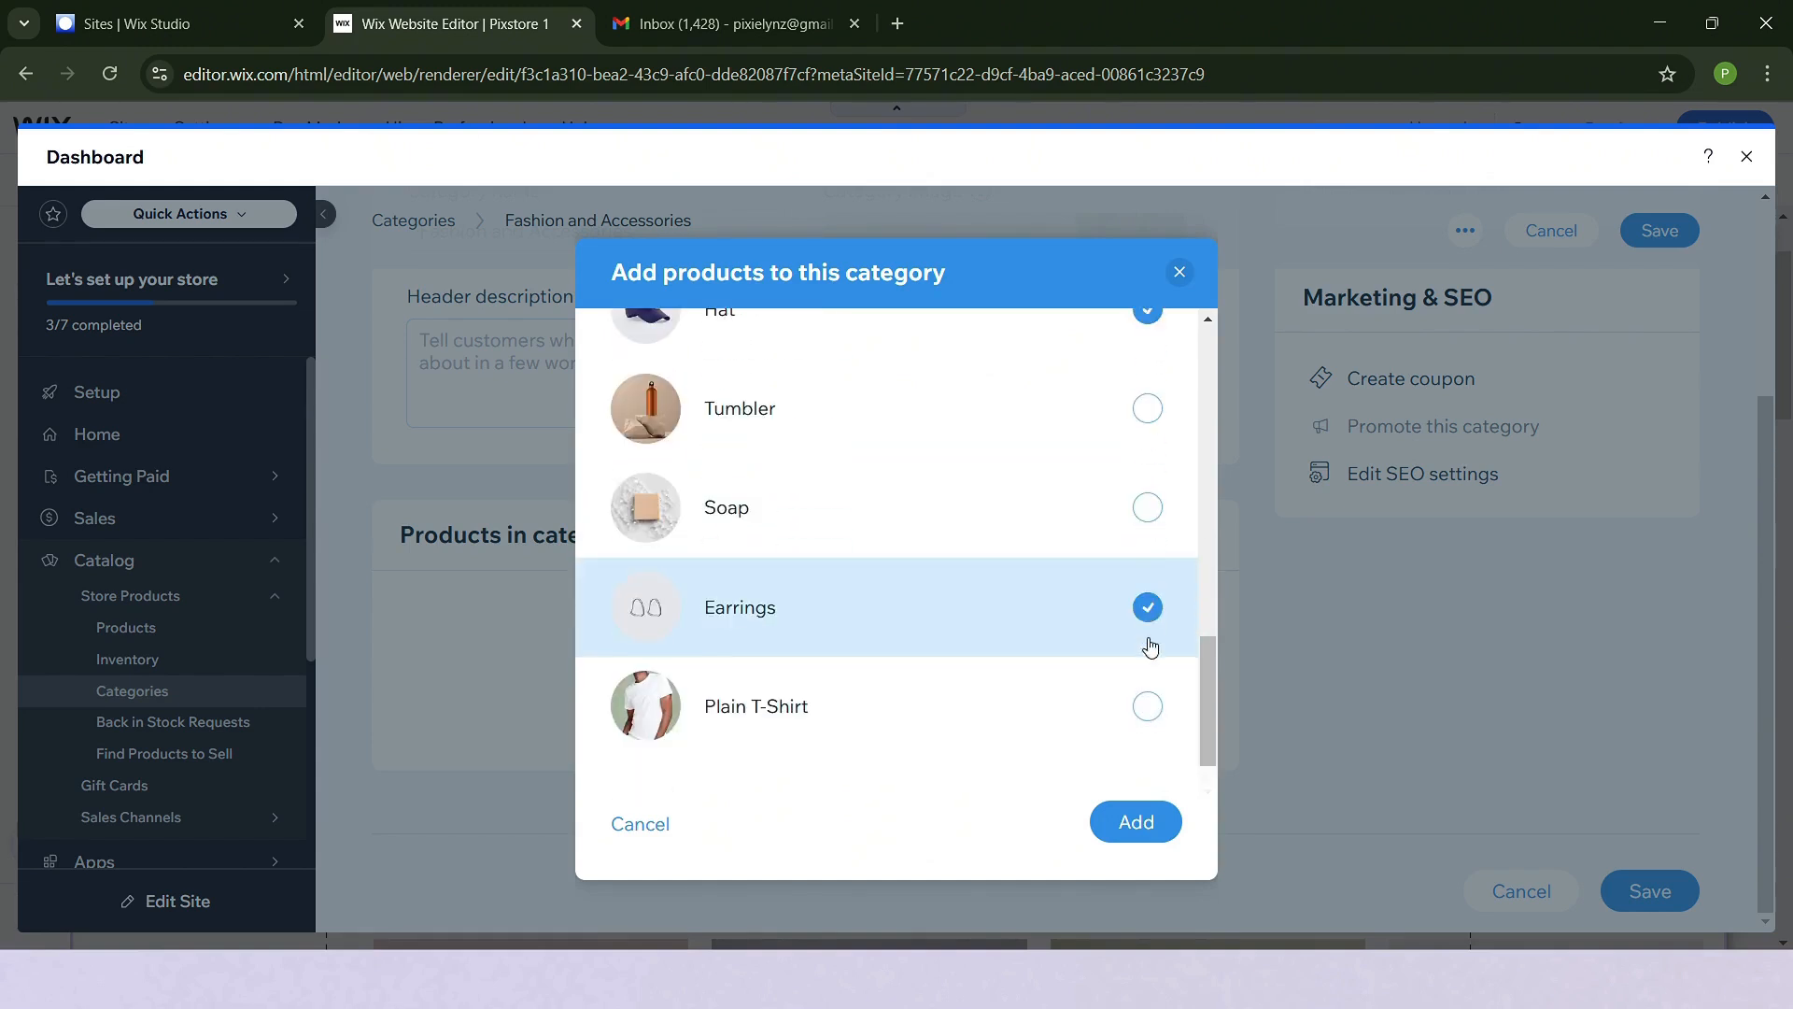
left_click(1149, 729)
scroll(1041, 666, "up", 8)
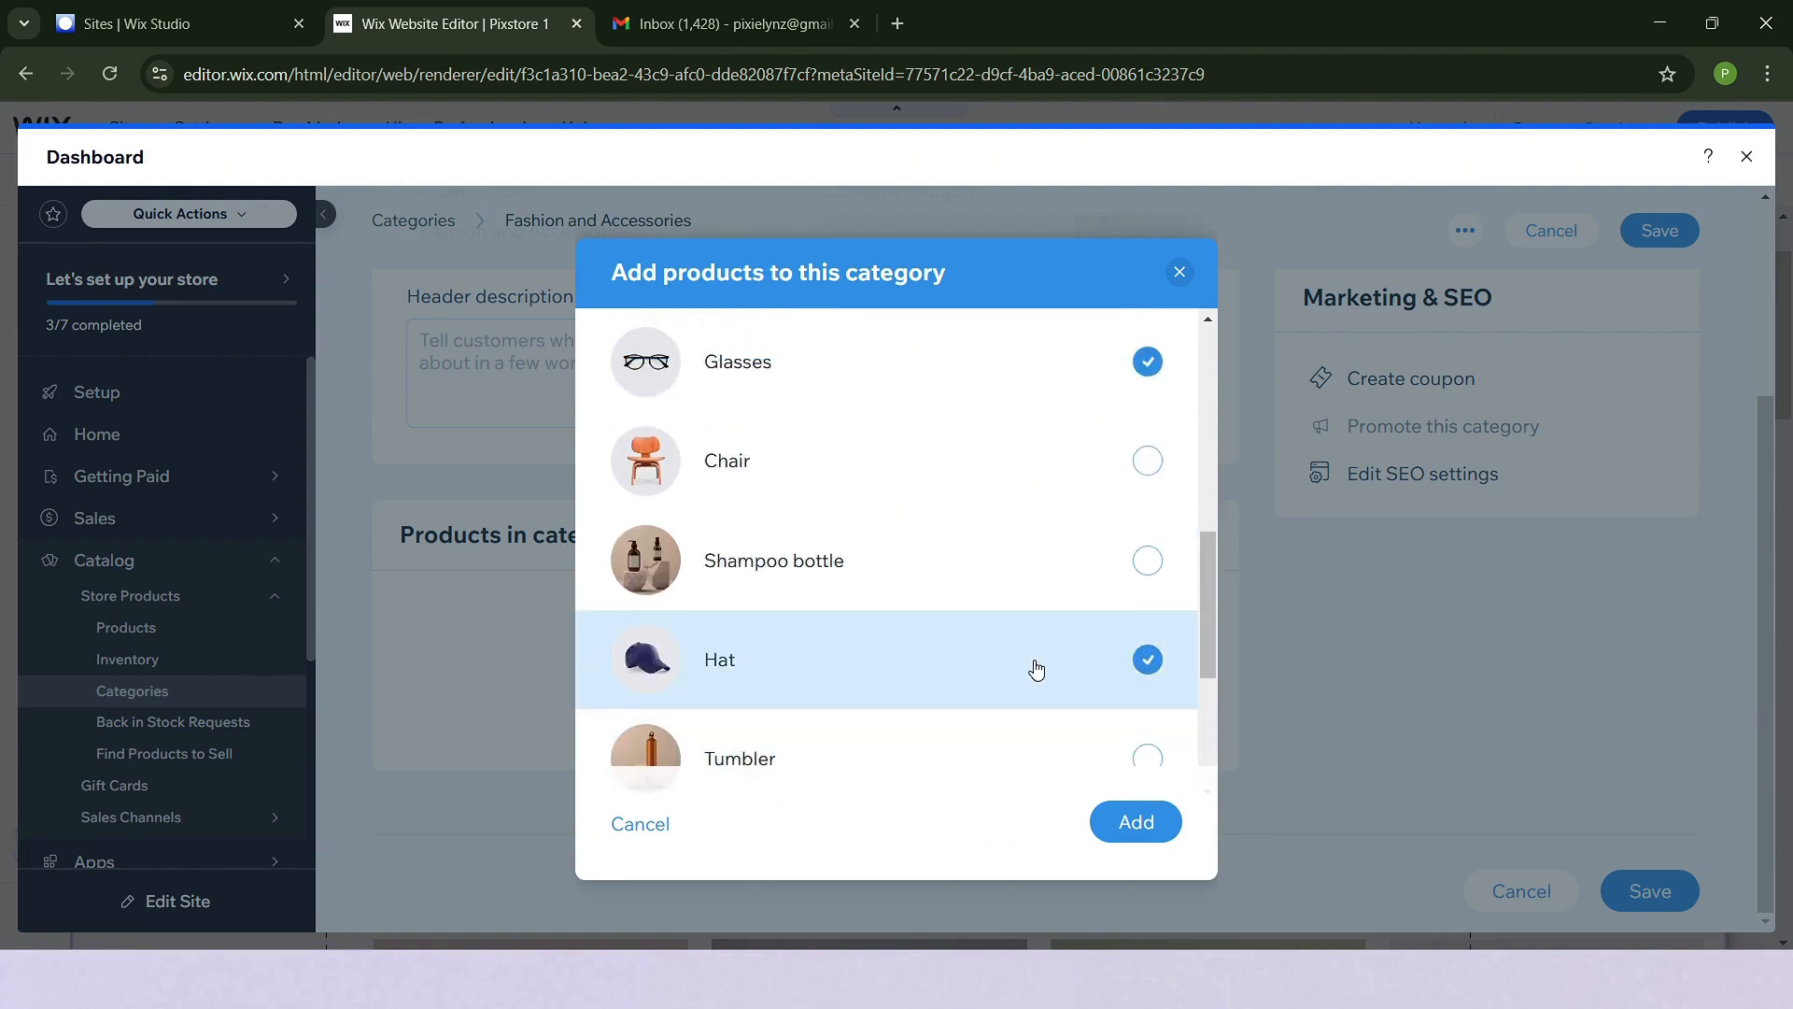
left_click(1135, 824)
- Reorder the category's products, moving Plain T-Shirt to third place and Glasses to fifth, and save the category
scroll(1463, 728, "down", 3)
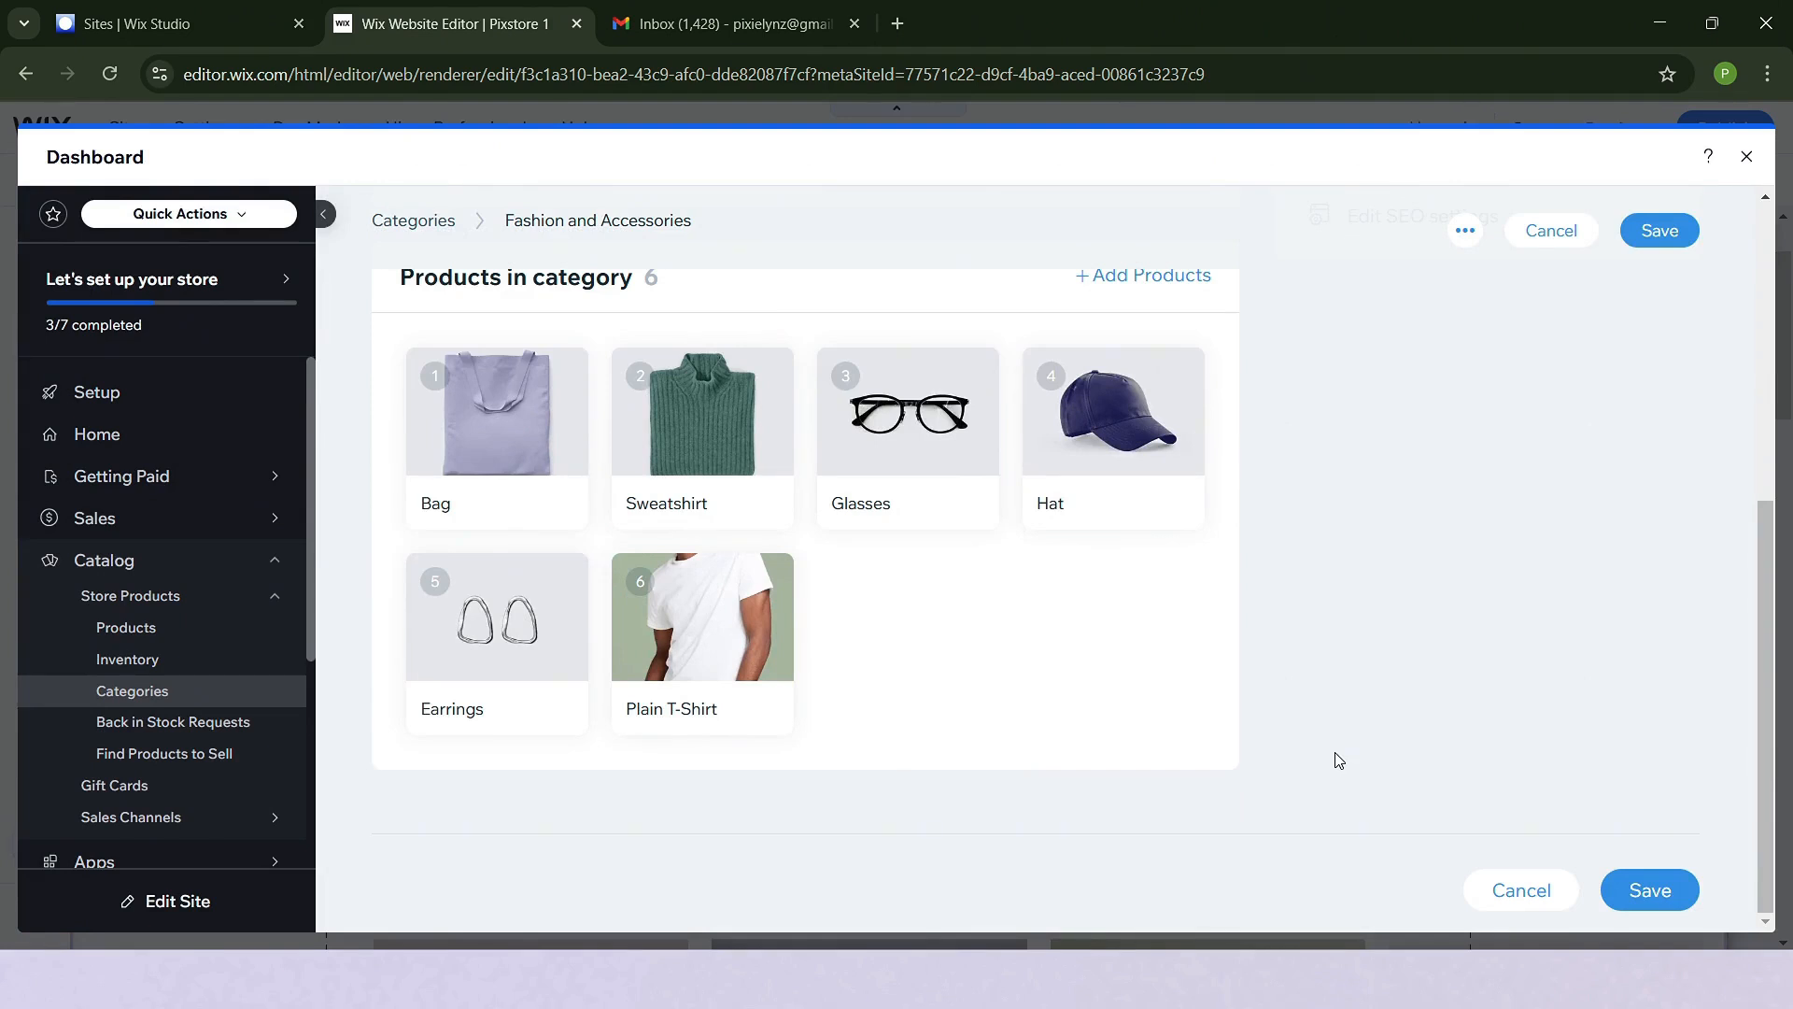
mouse_move(702, 610)
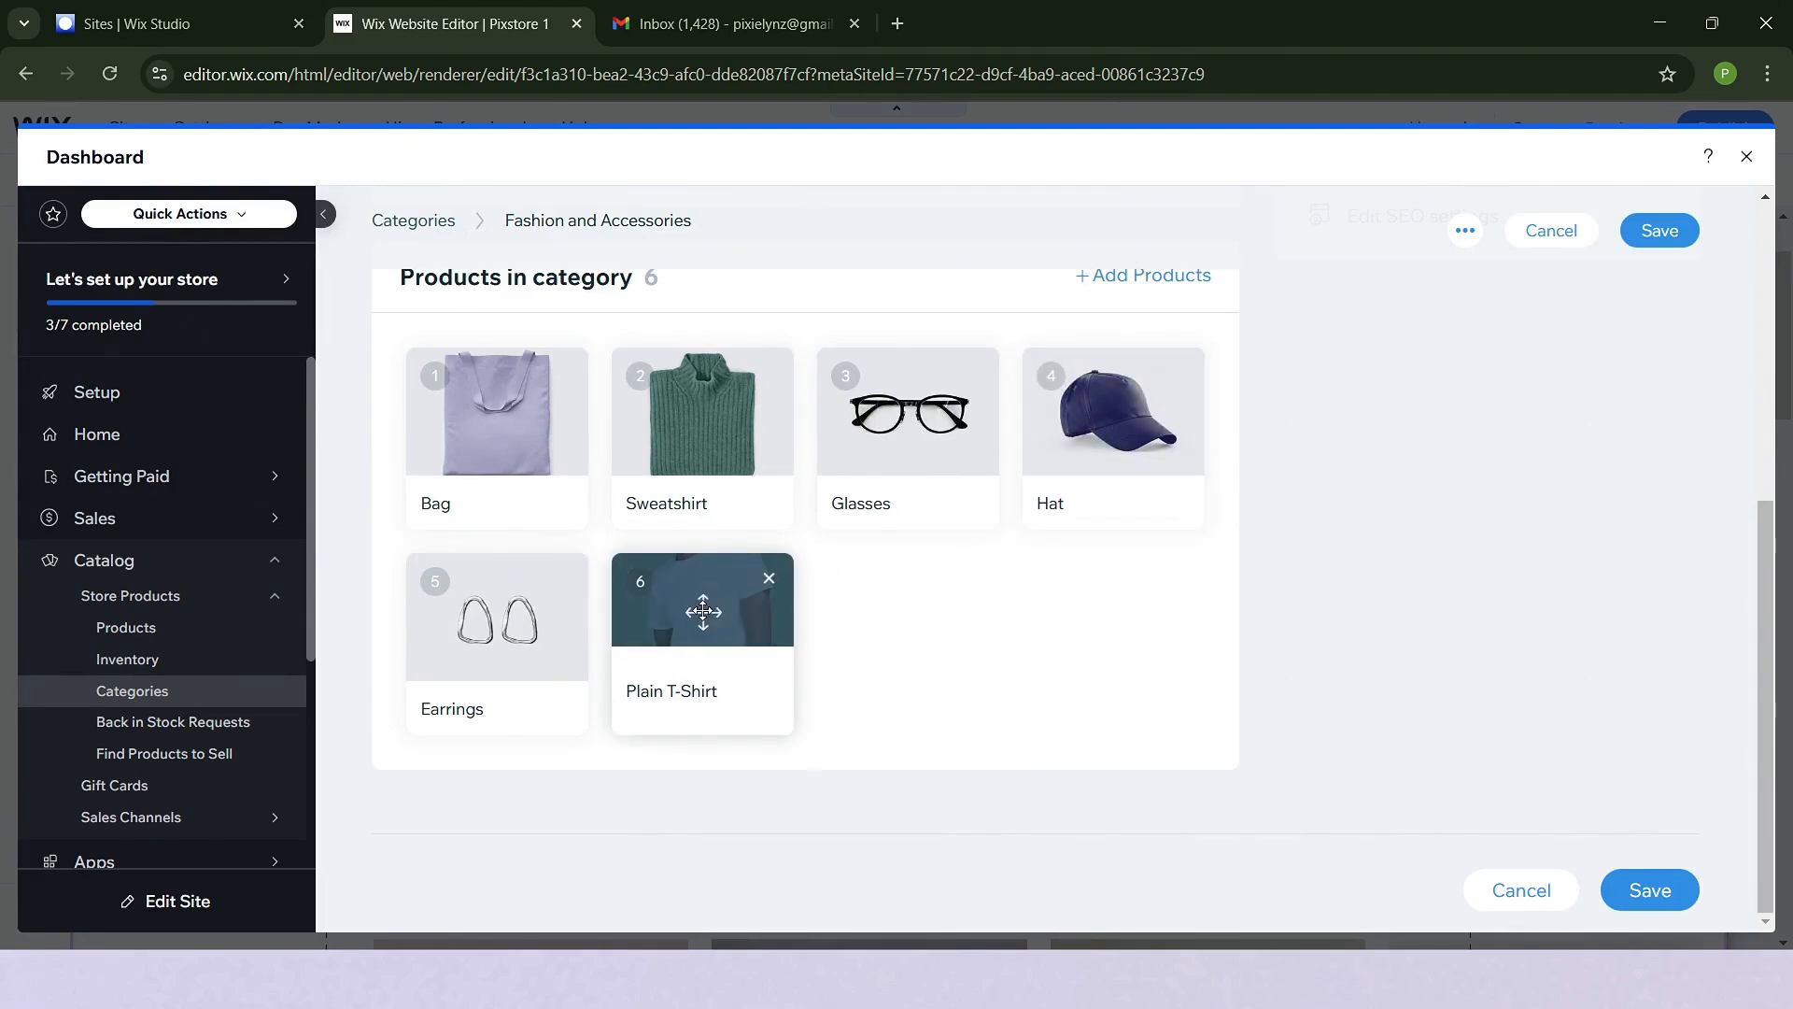
left_click_drag(703, 612, 896, 420)
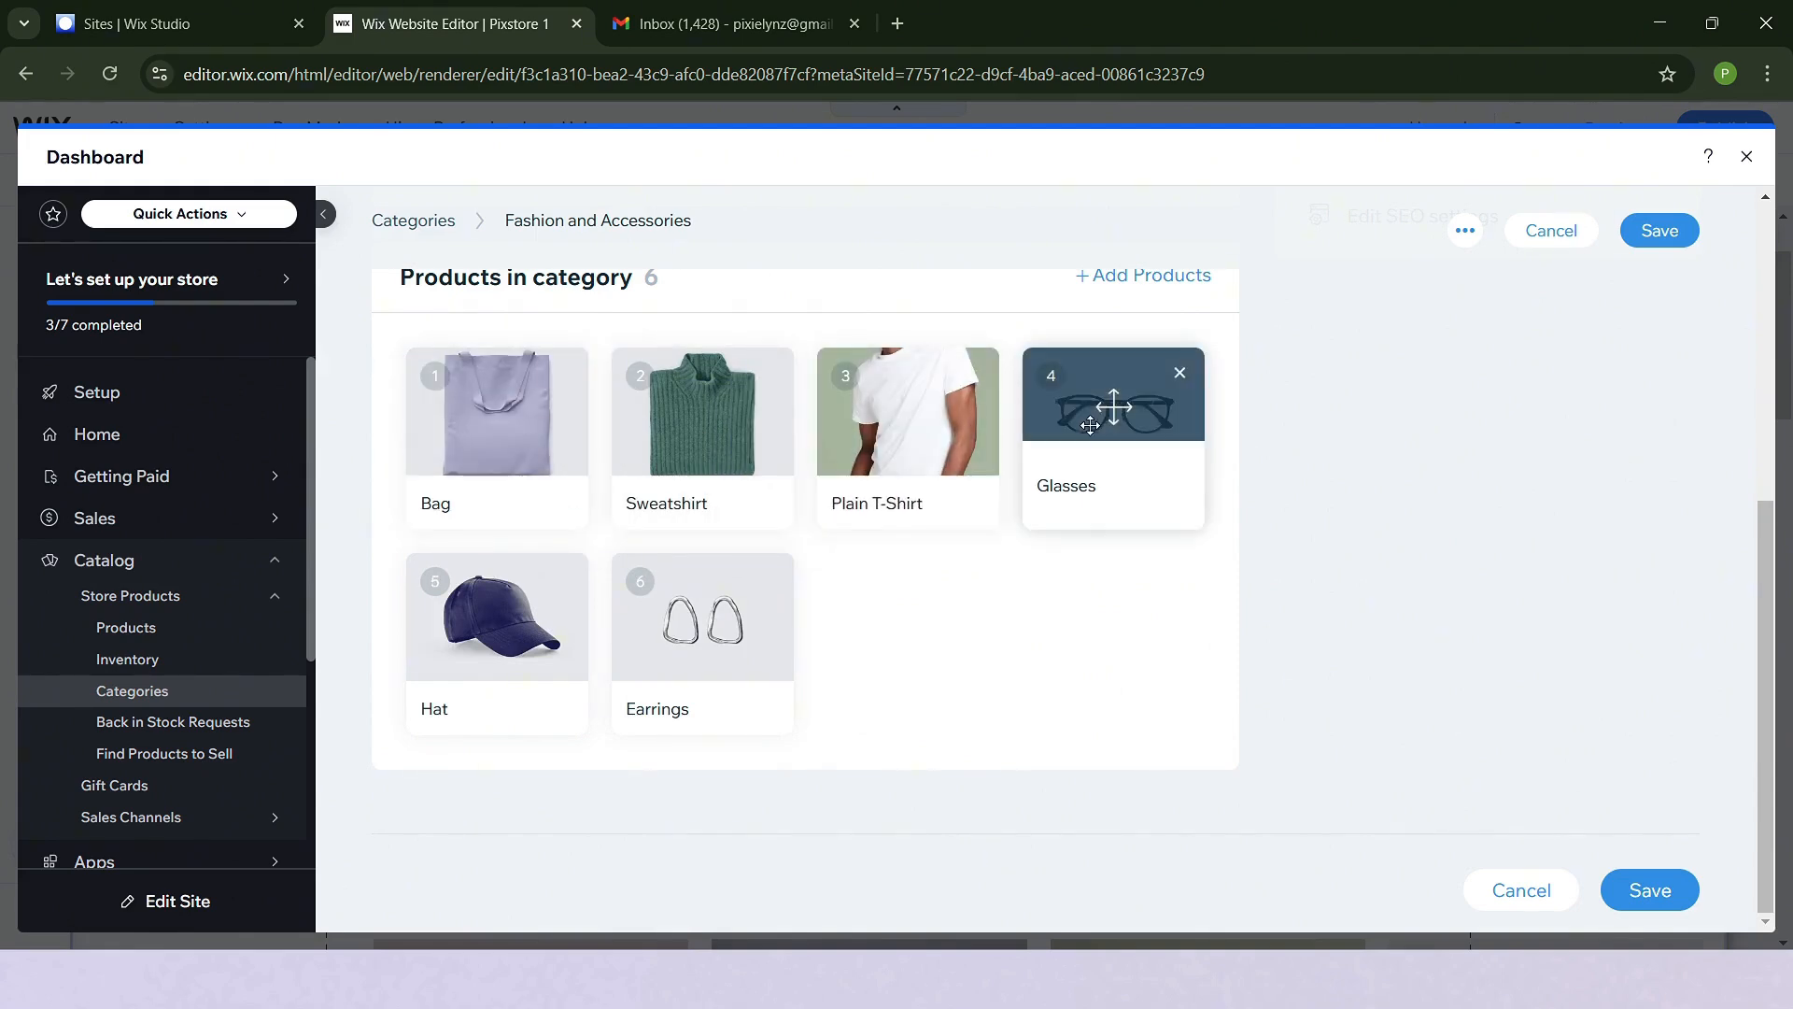
left_click_drag(1090, 426, 523, 616)
scroll(1246, 696, "up", 5)
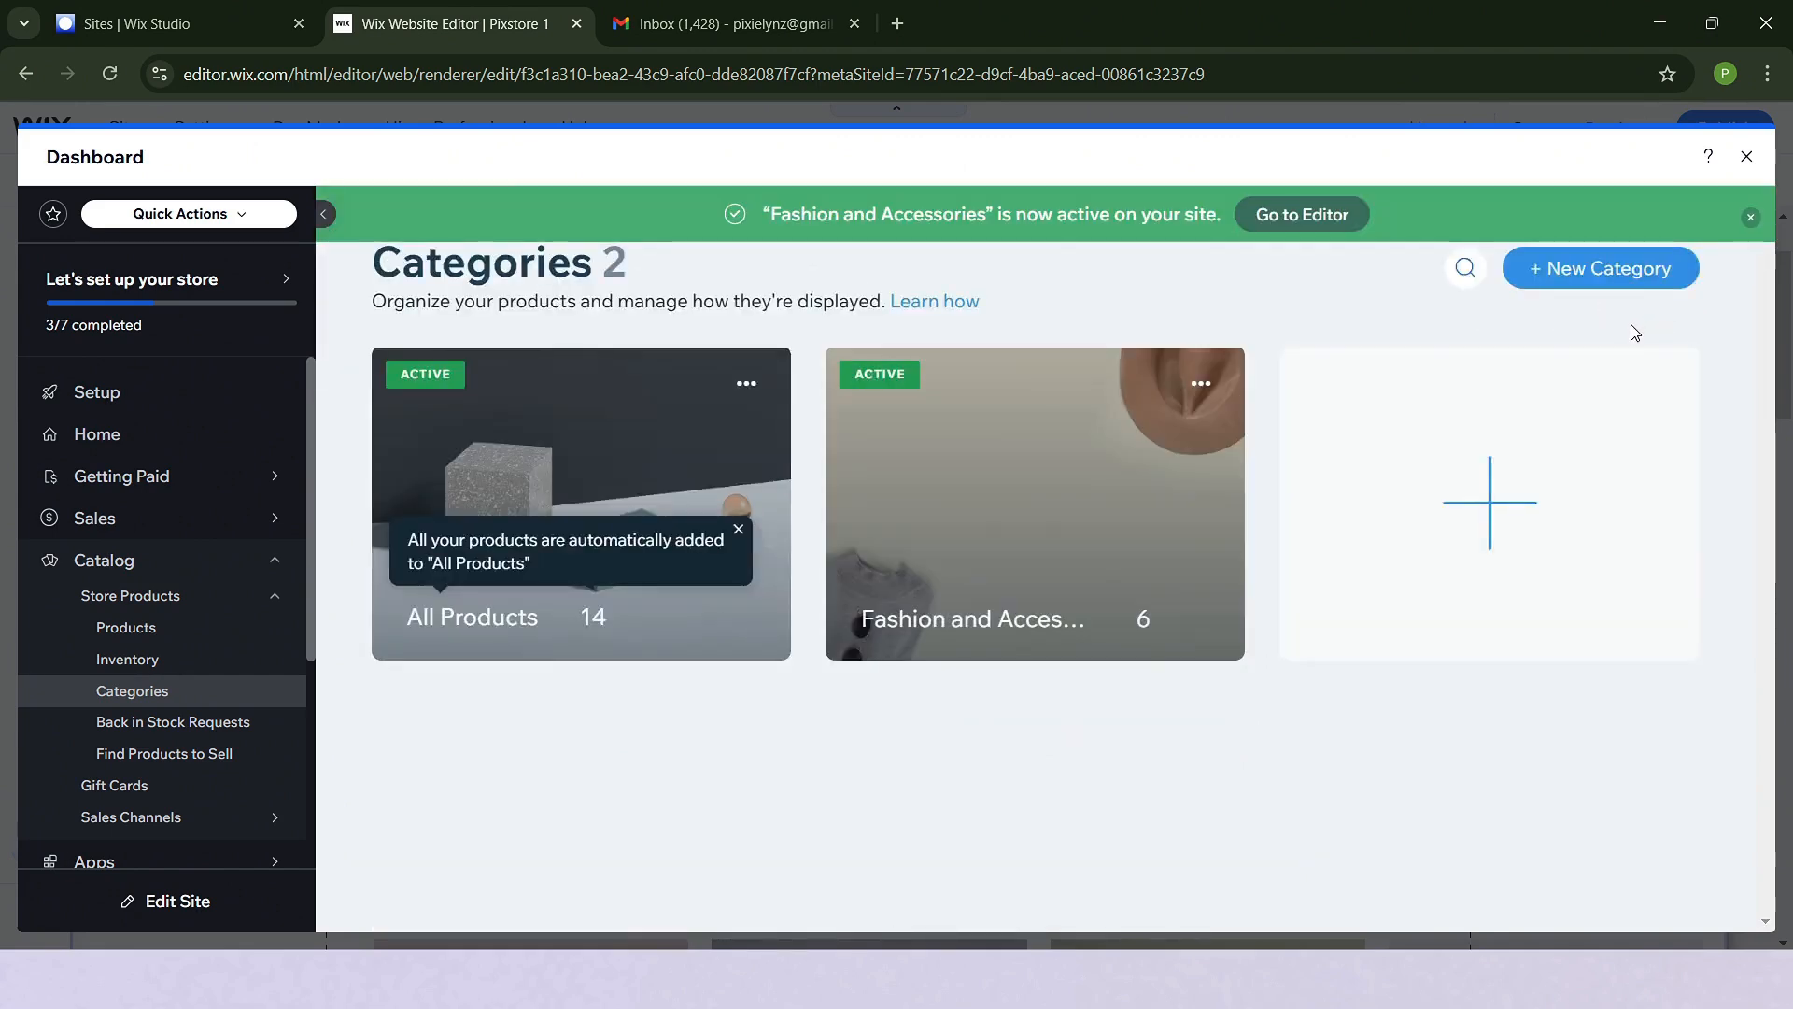
- Create another store category and name it "Drinkware"
left_click(1485, 528)
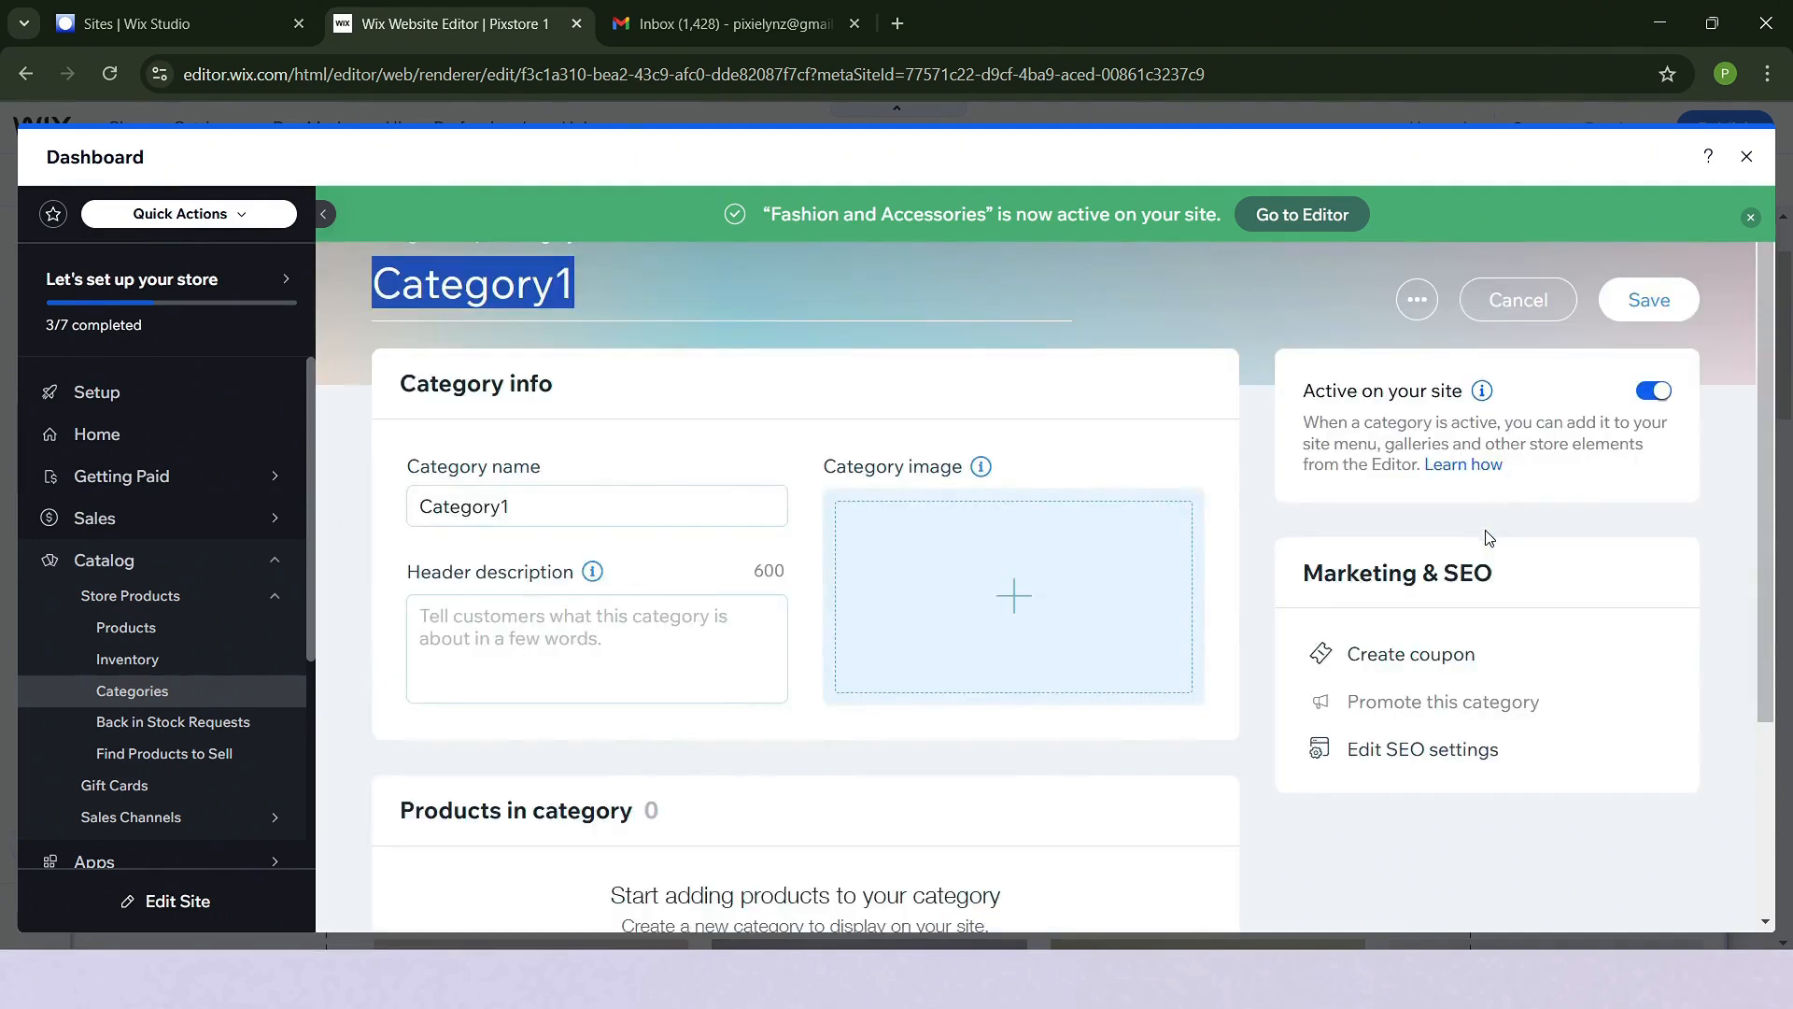
left_click(628, 512)
double_click(631, 517)
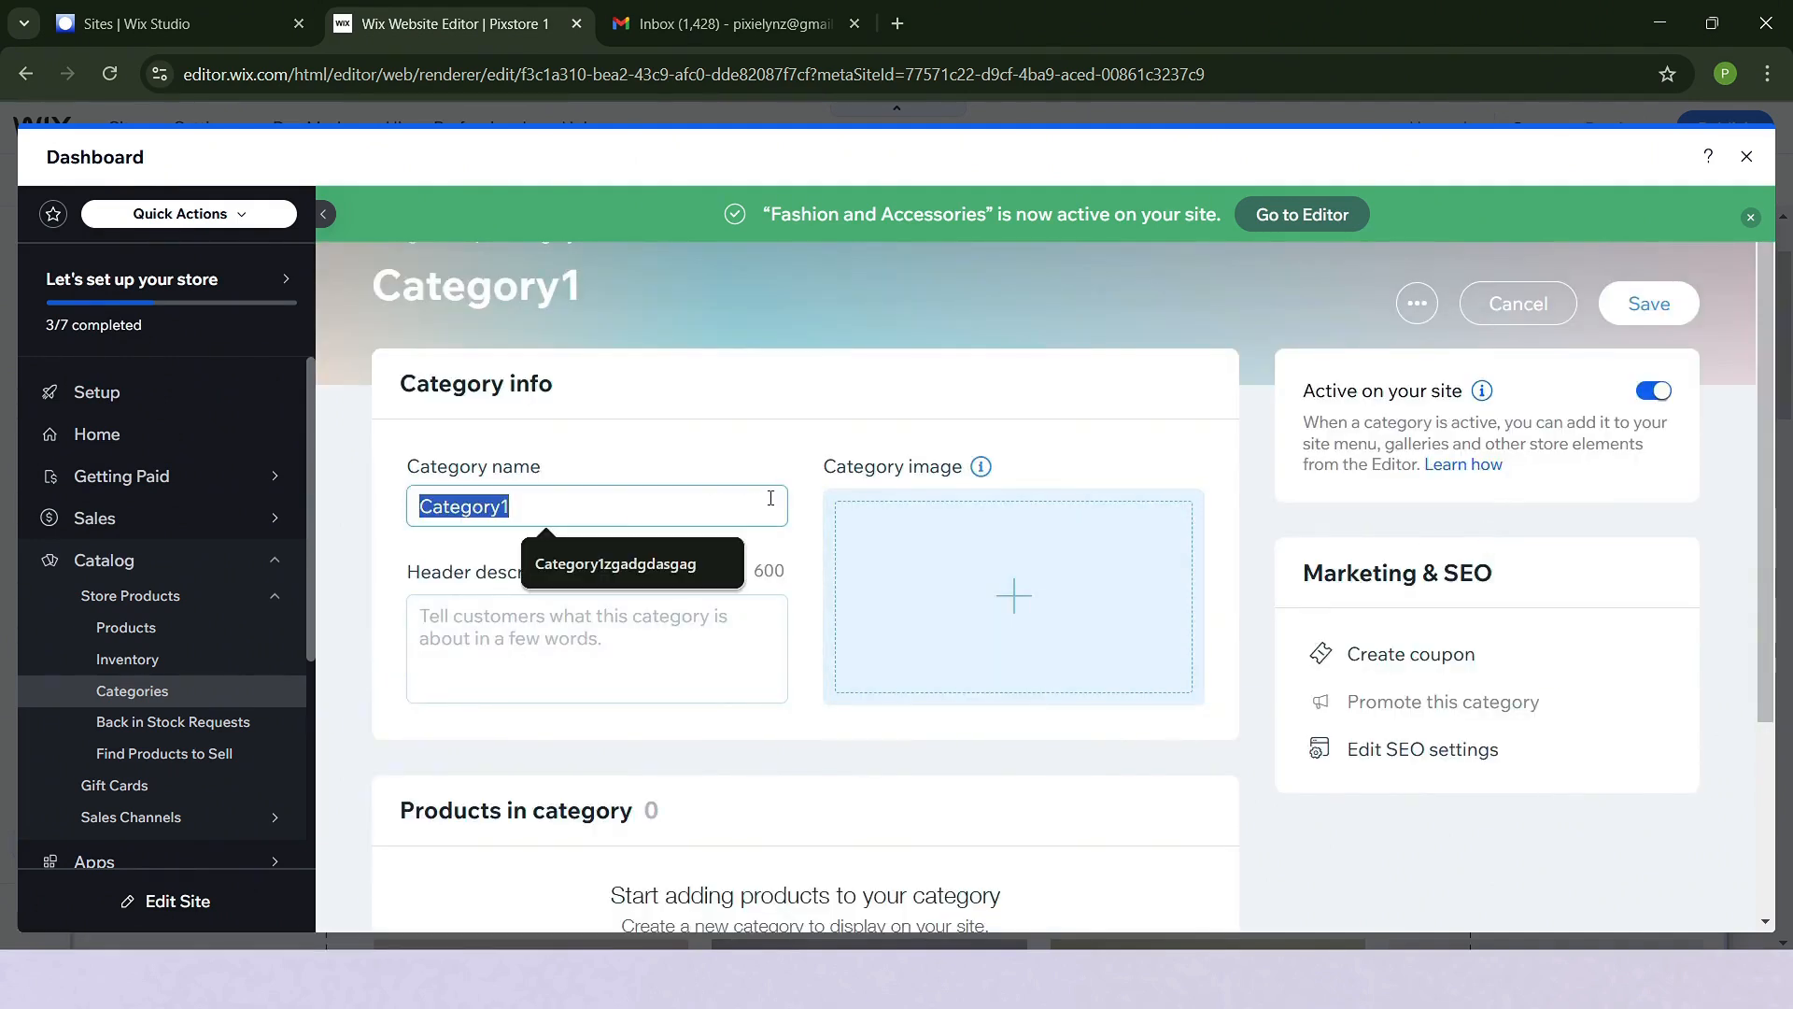
type("Drinkware")
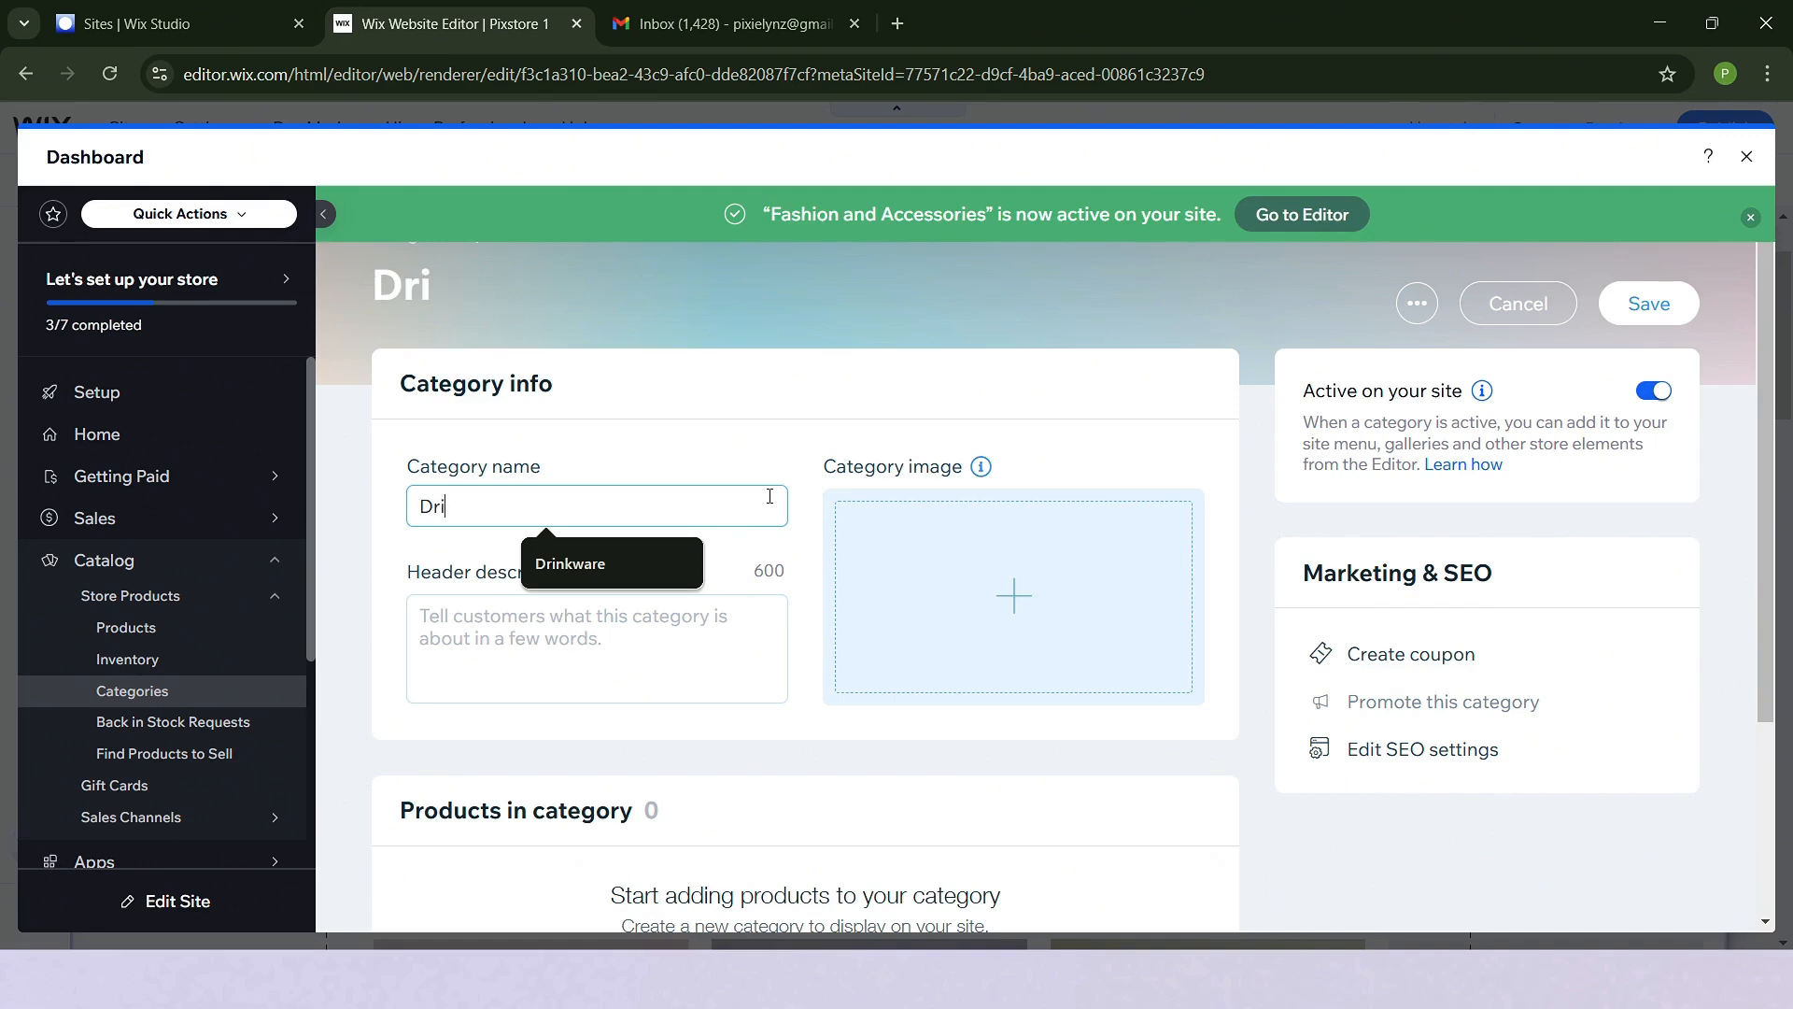
- Set the Drinkware category image to "Cold Water Bottles", found by searching Media from Wix for "water bottles"
left_click(1033, 561)
left_click(568, 351)
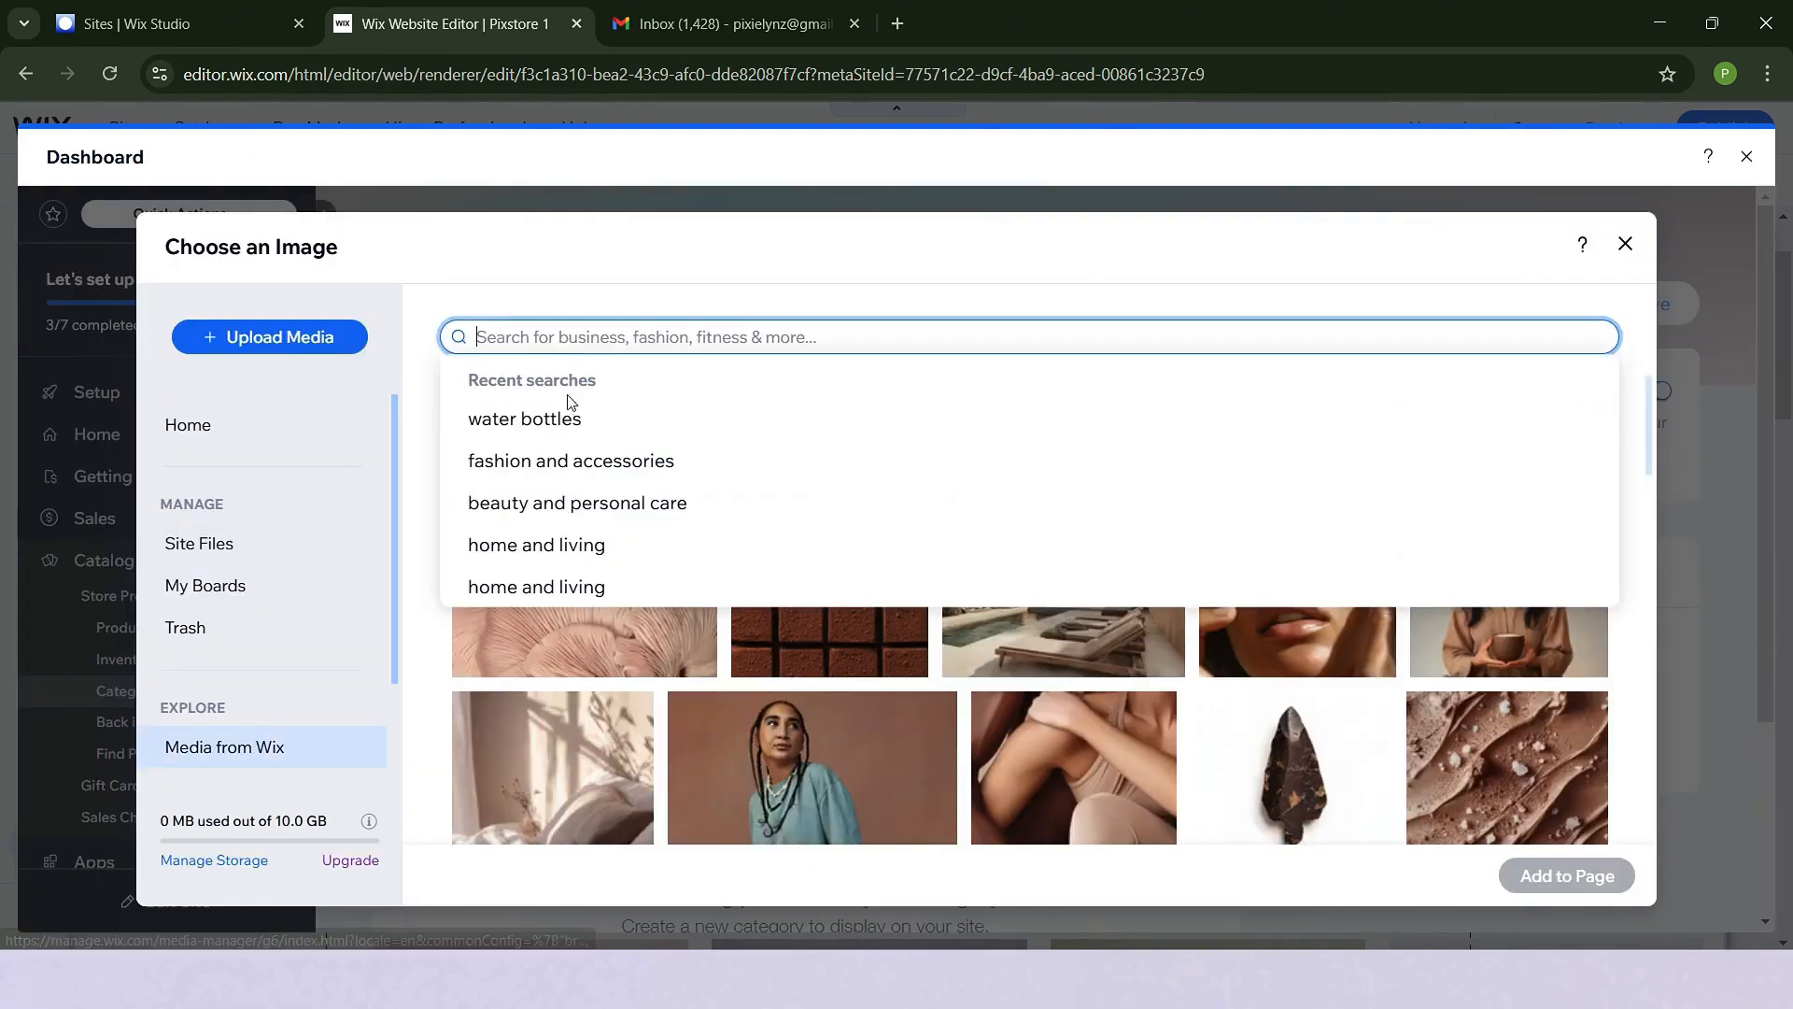
left_click(561, 440)
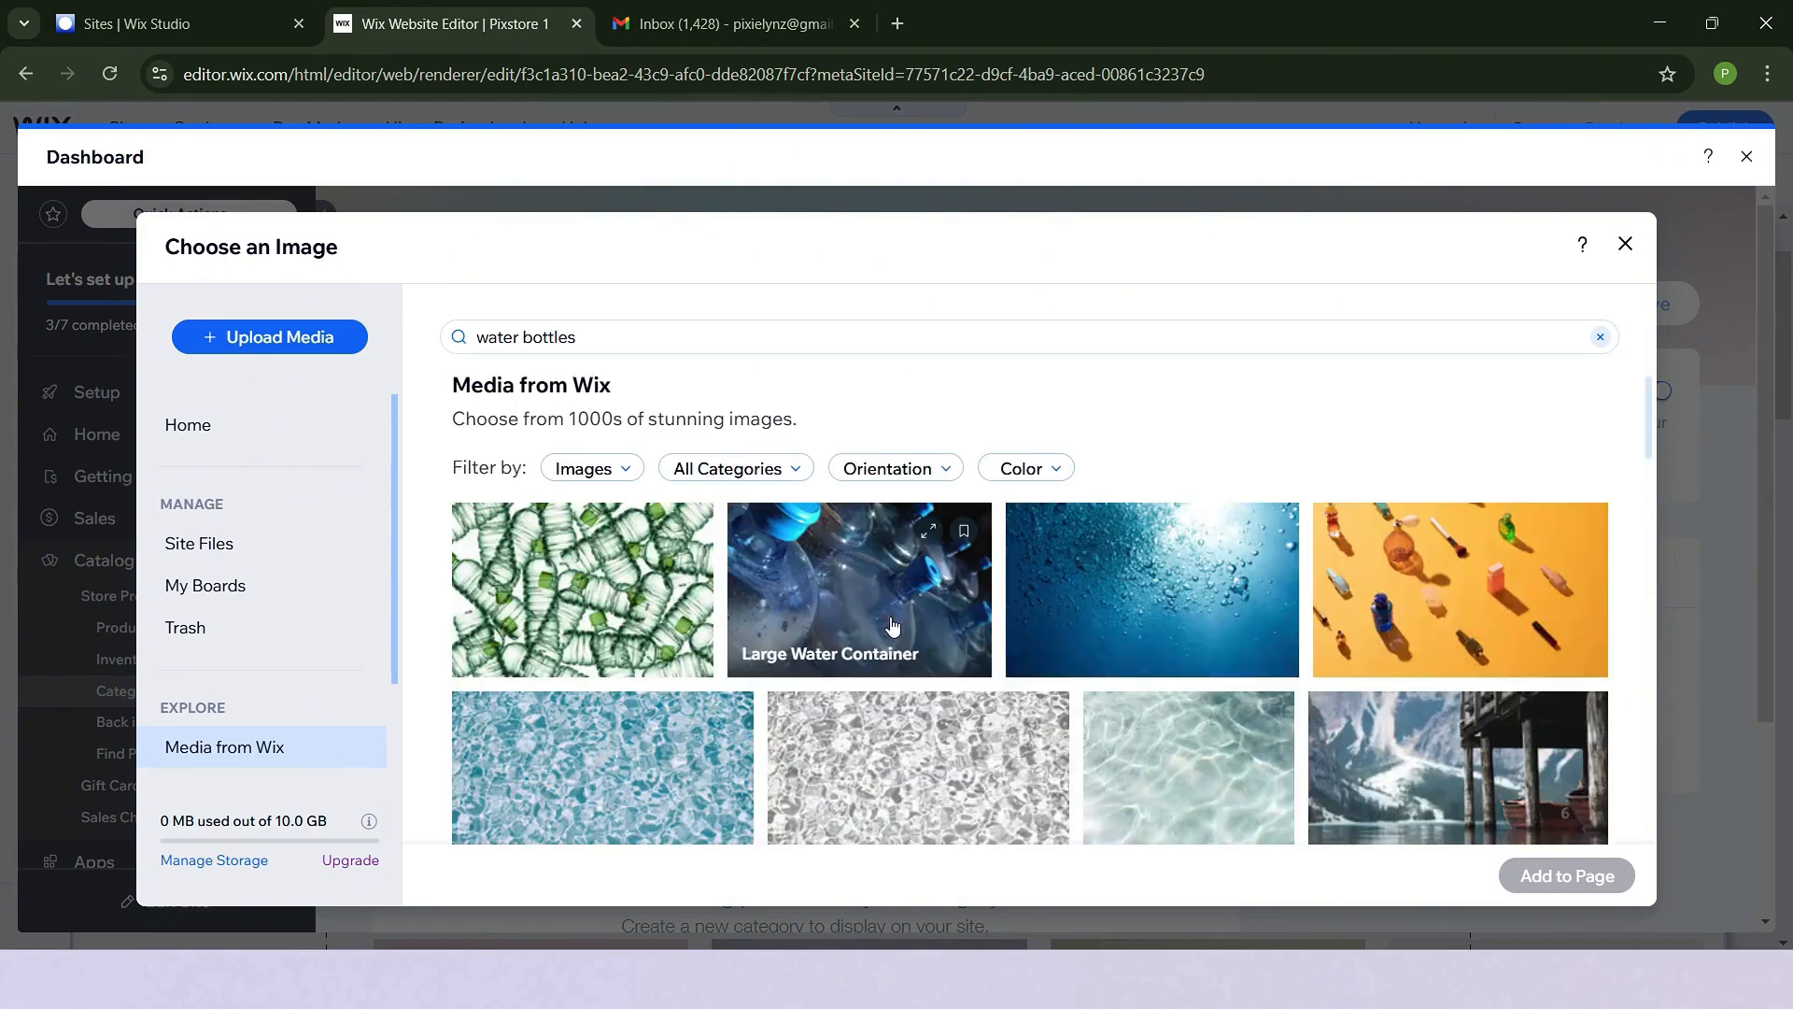
scroll(1238, 667, "down", 3)
scroll(1237, 666, "up", 3)
scroll(1308, 645, "down", 3)
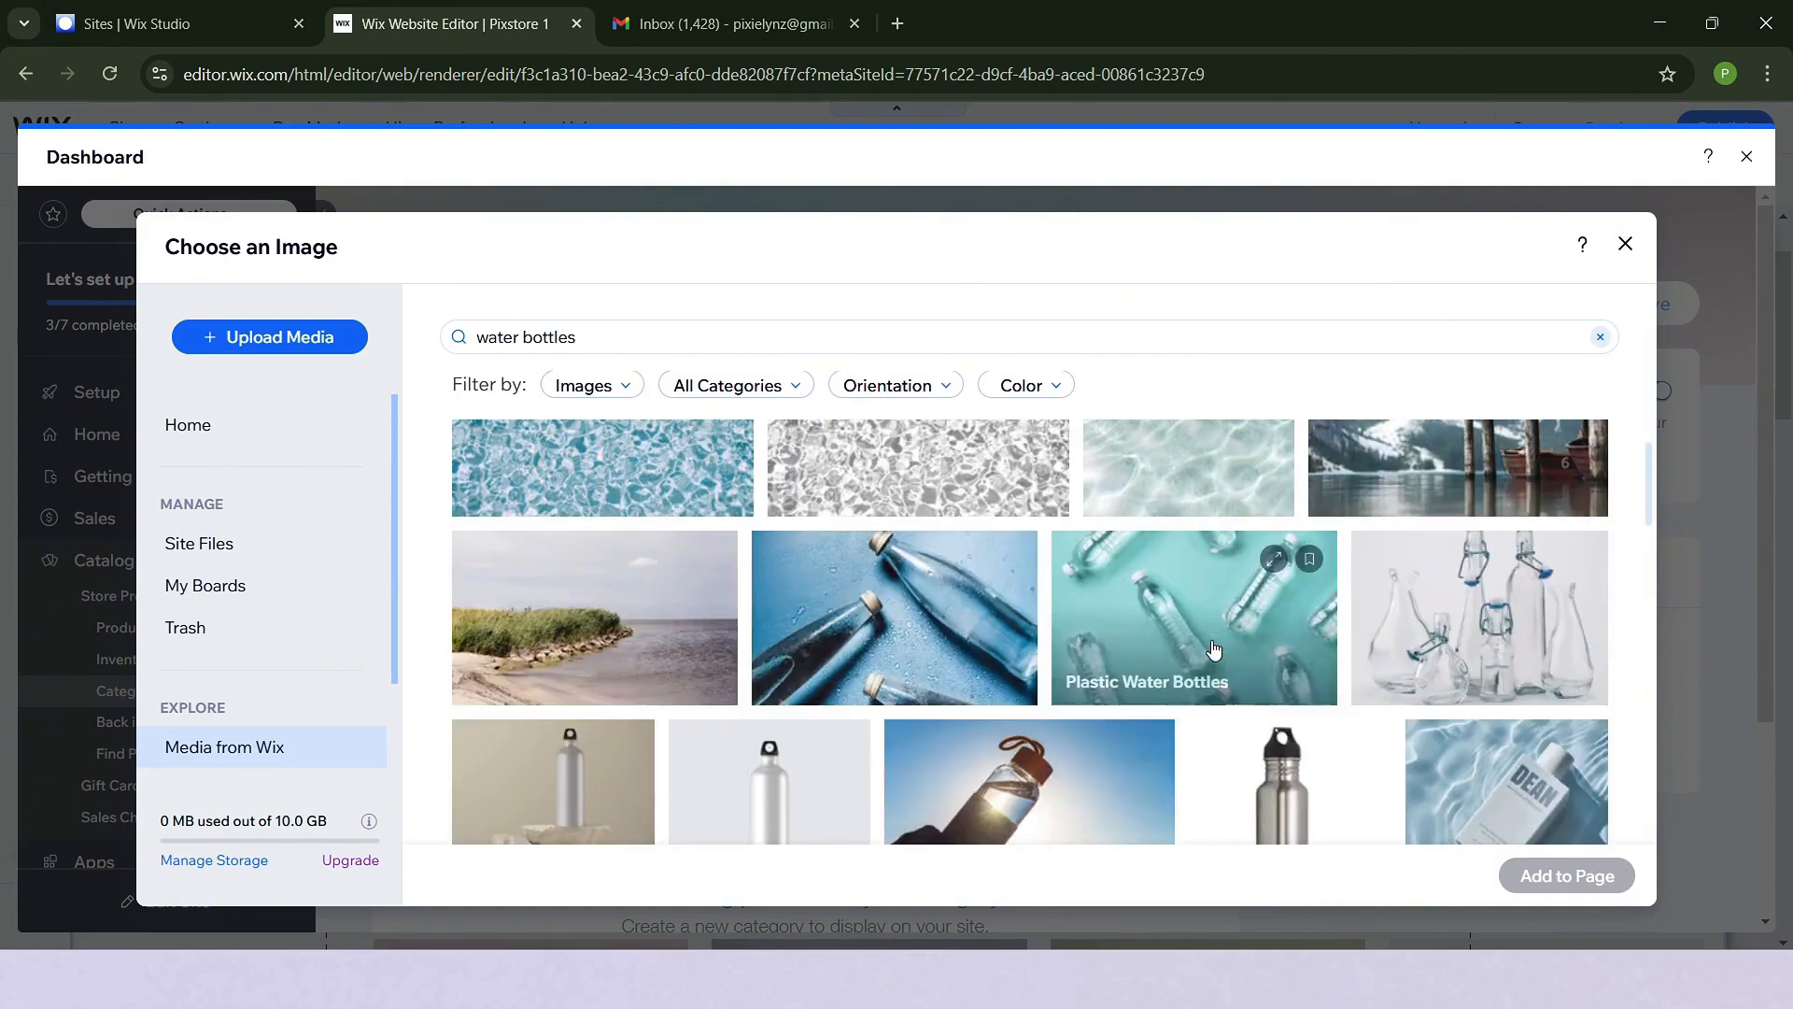
left_click(895, 616)
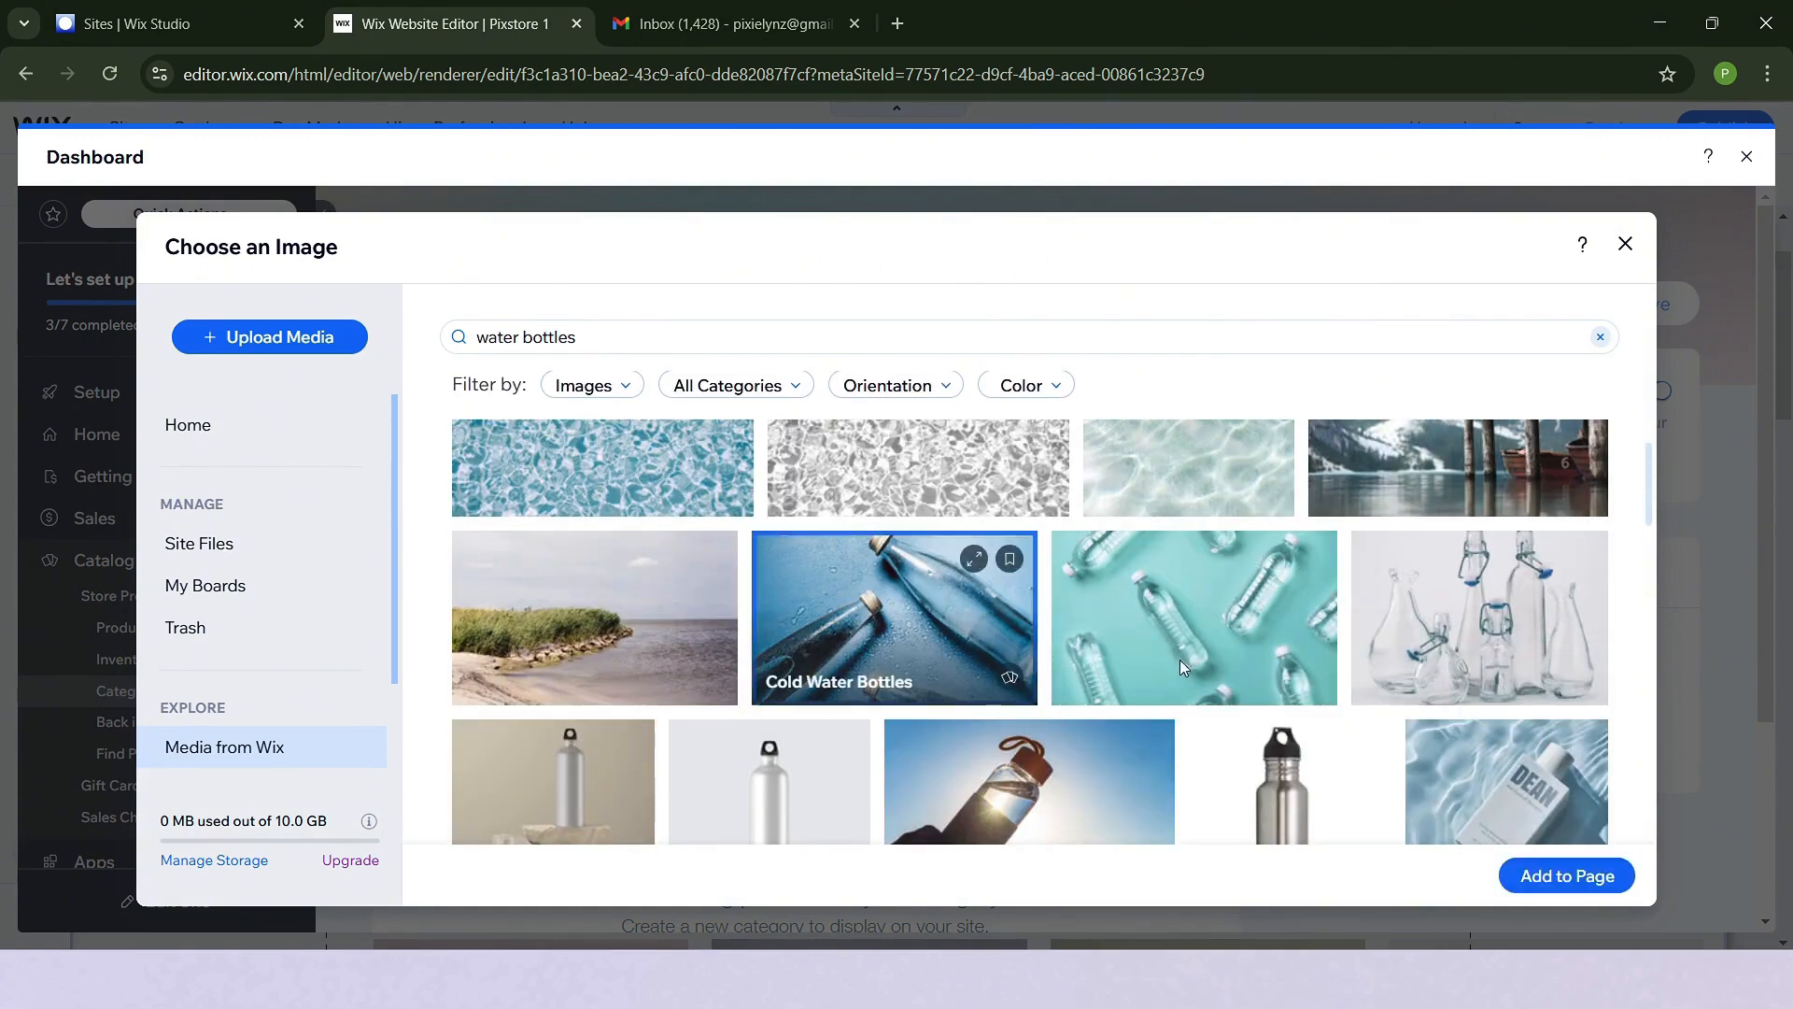
left_click(1568, 878)
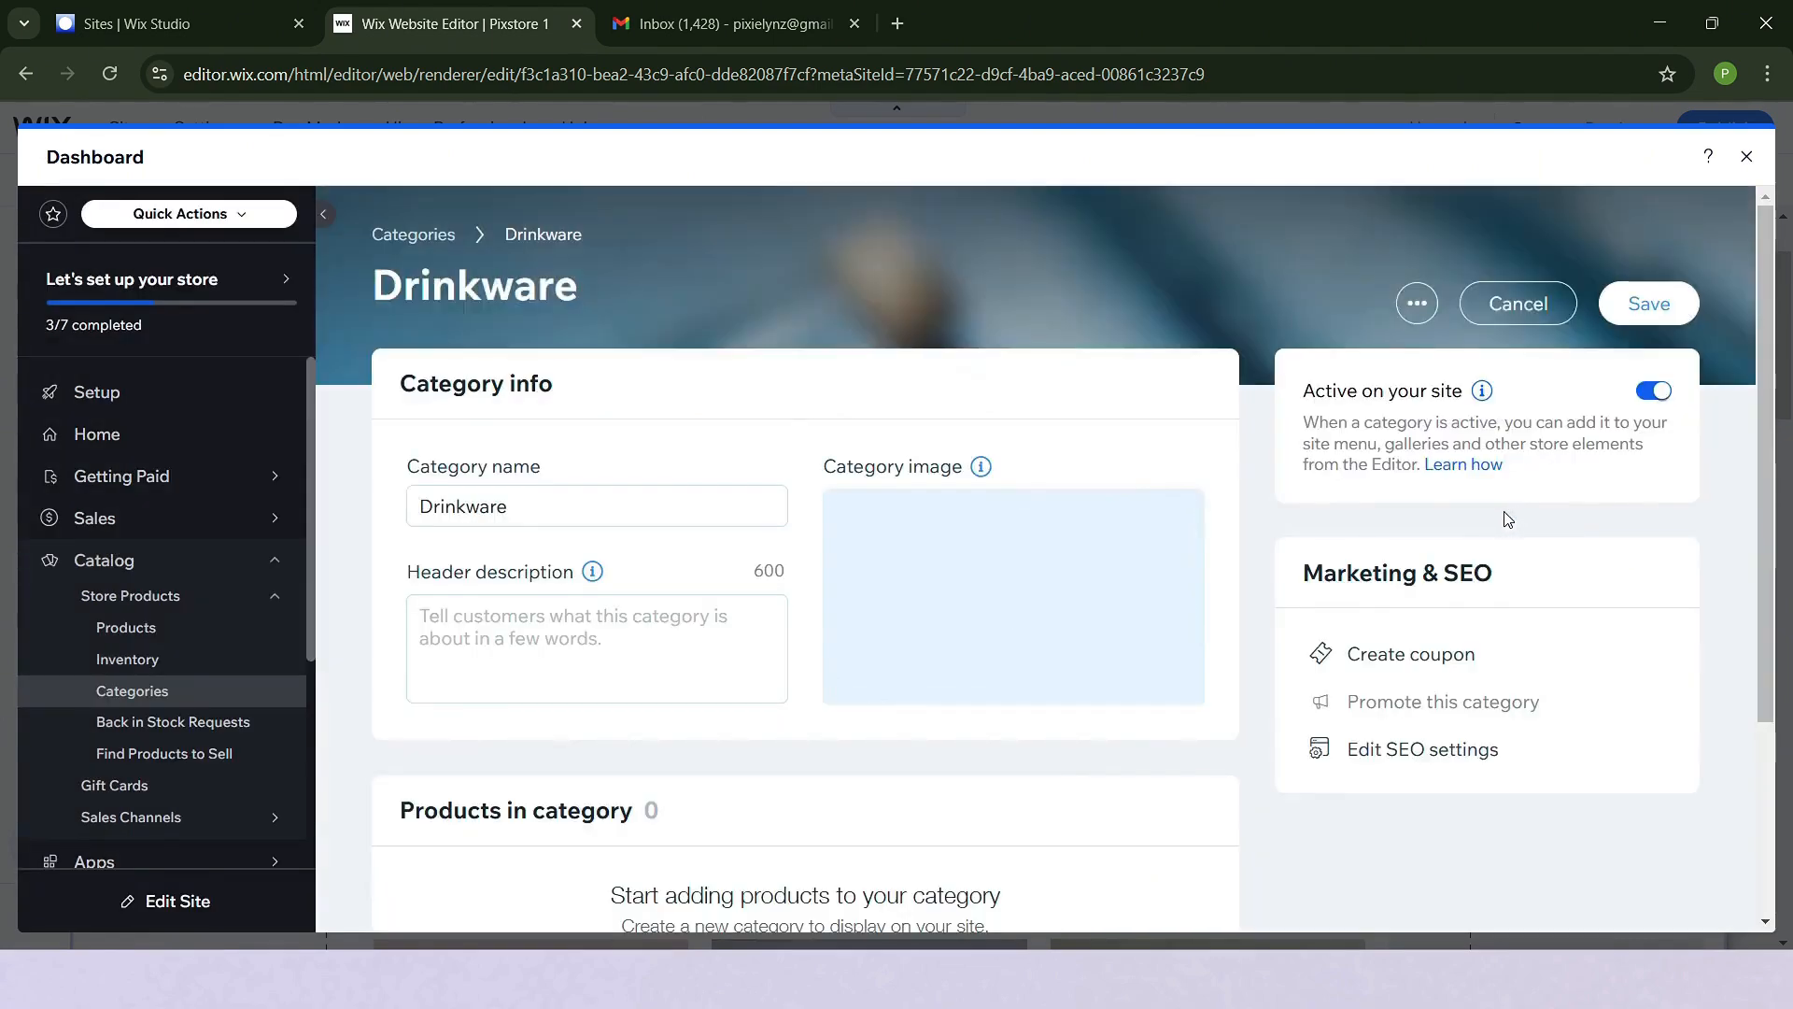
- Add the Mug and Tumbler products to the Drinkware category and save it
scroll(654, 509, "down", 3)
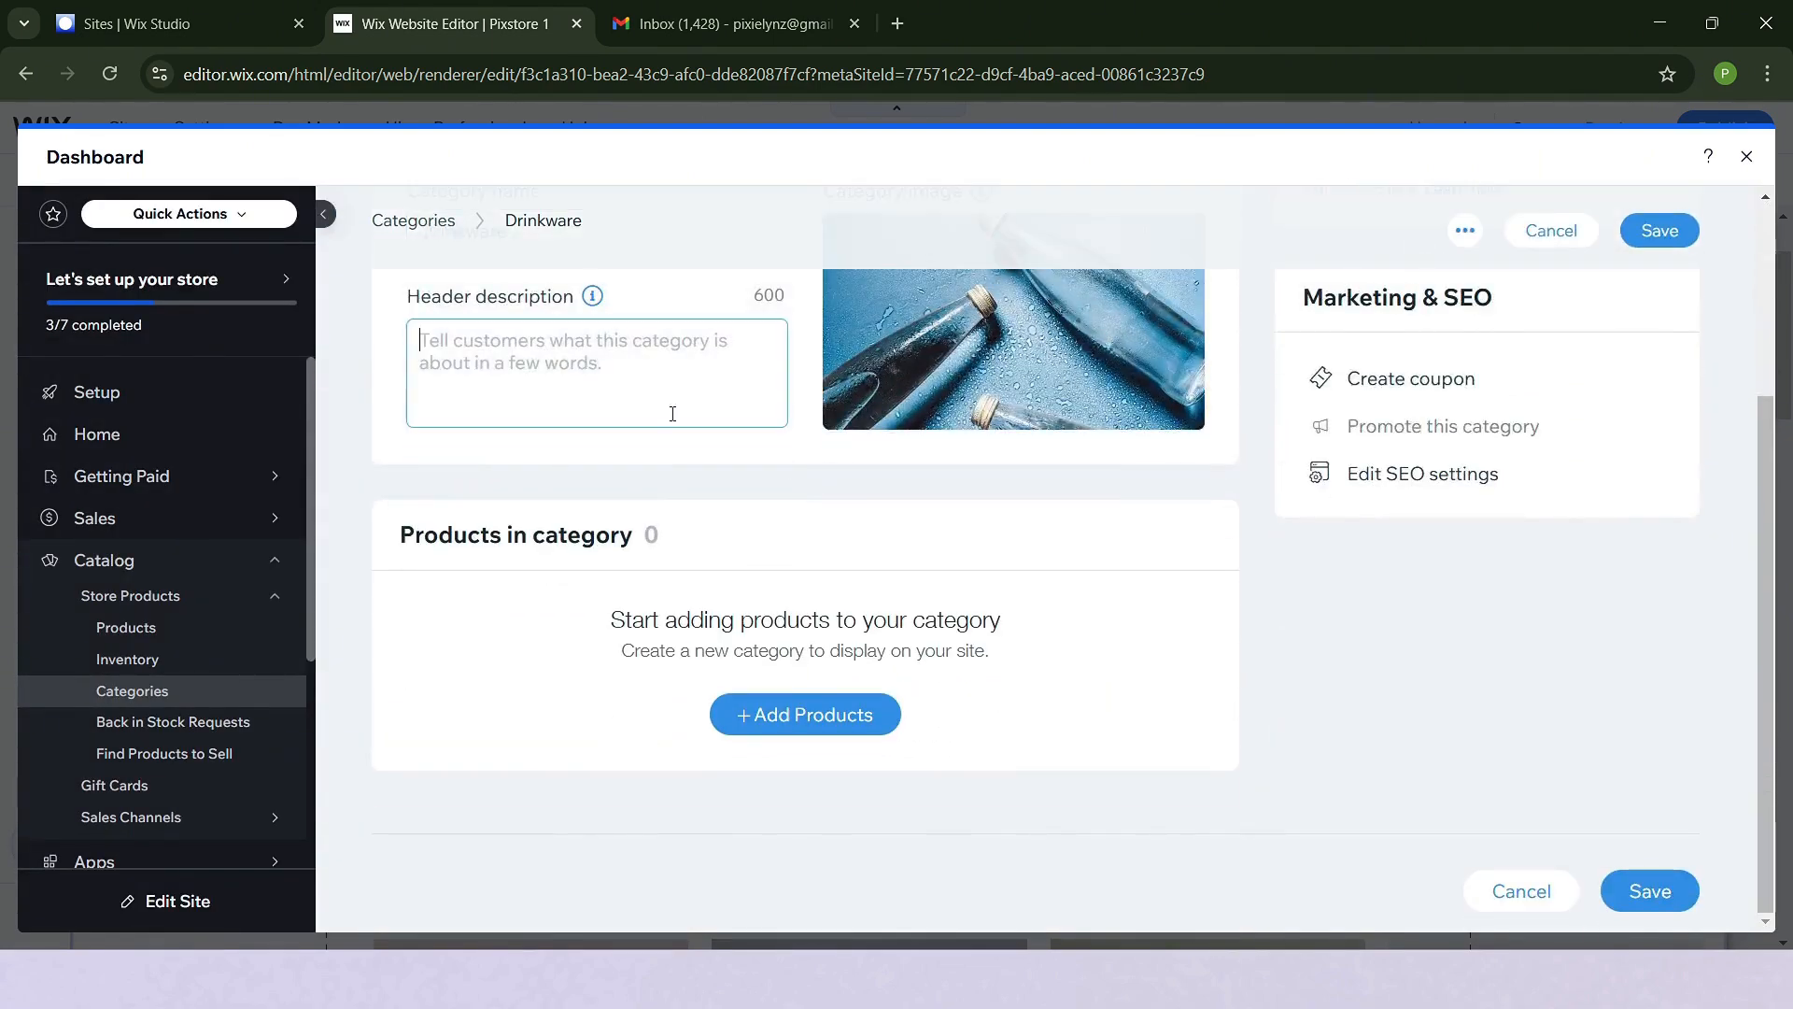
left_click(815, 719)
scroll(1028, 593, "down", 3)
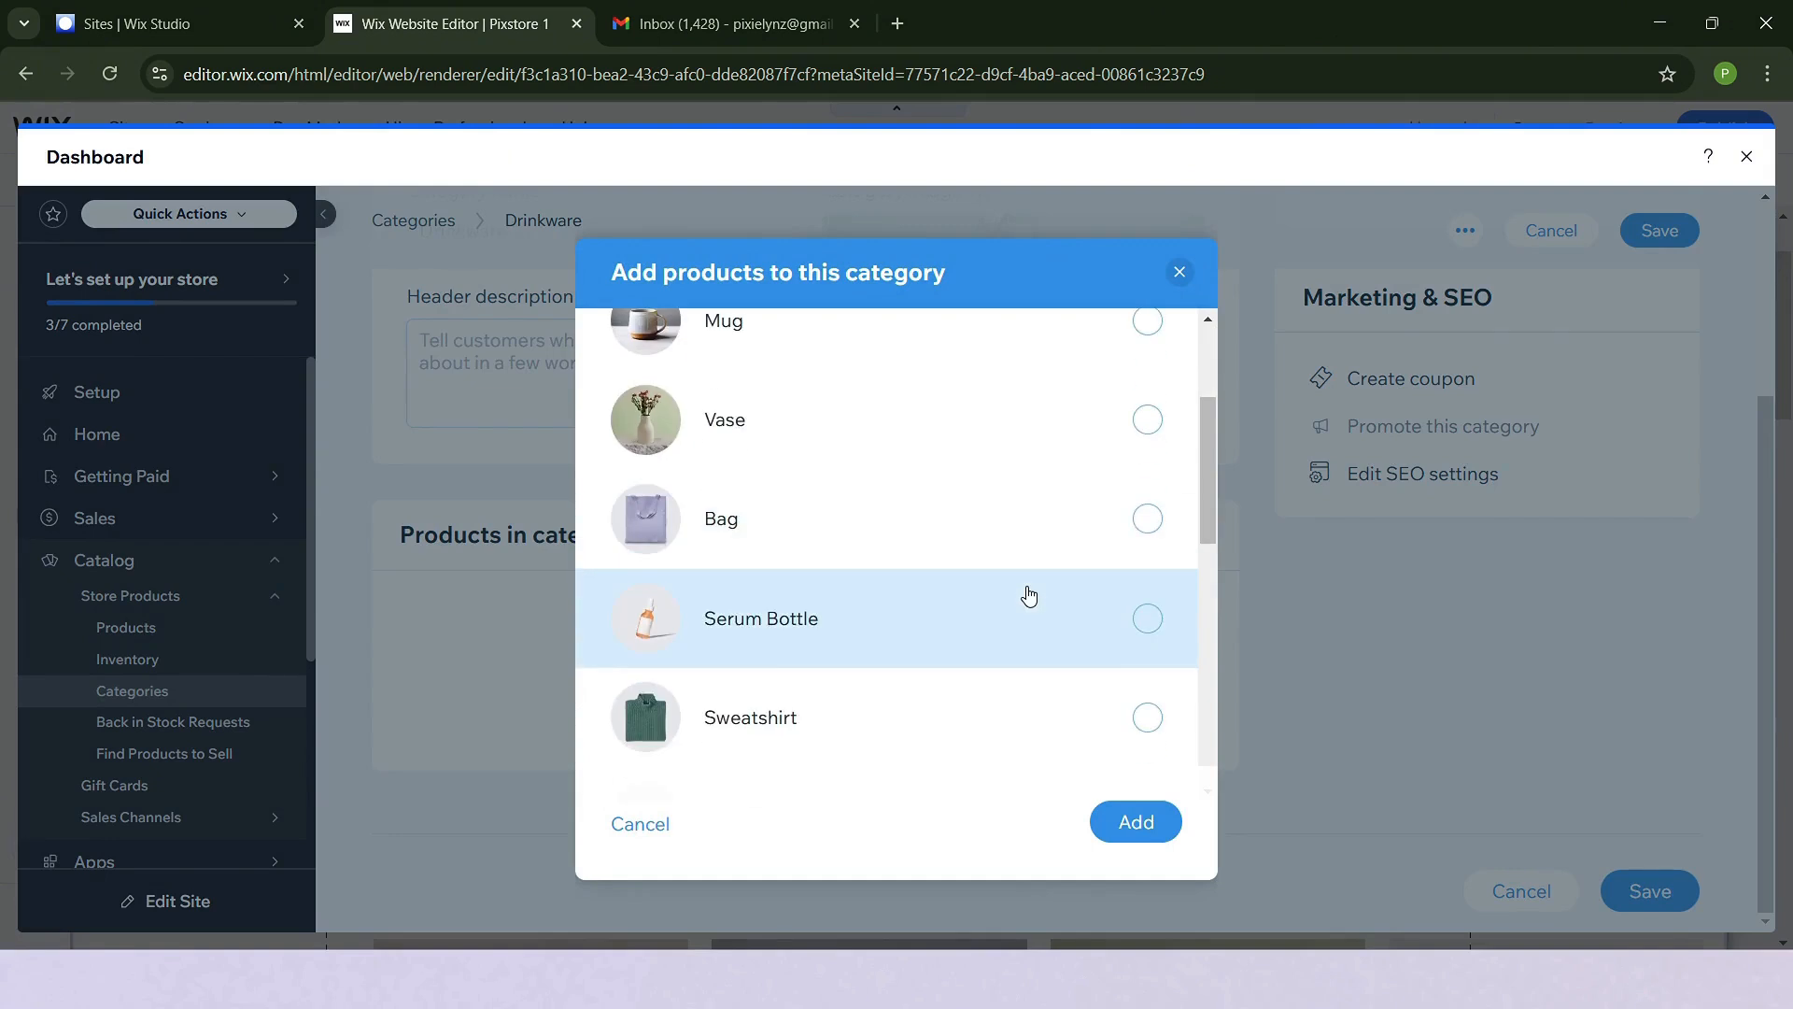
scroll(1028, 592, "up", 3)
left_click(1086, 551)
scroll(1083, 556, "down", 5)
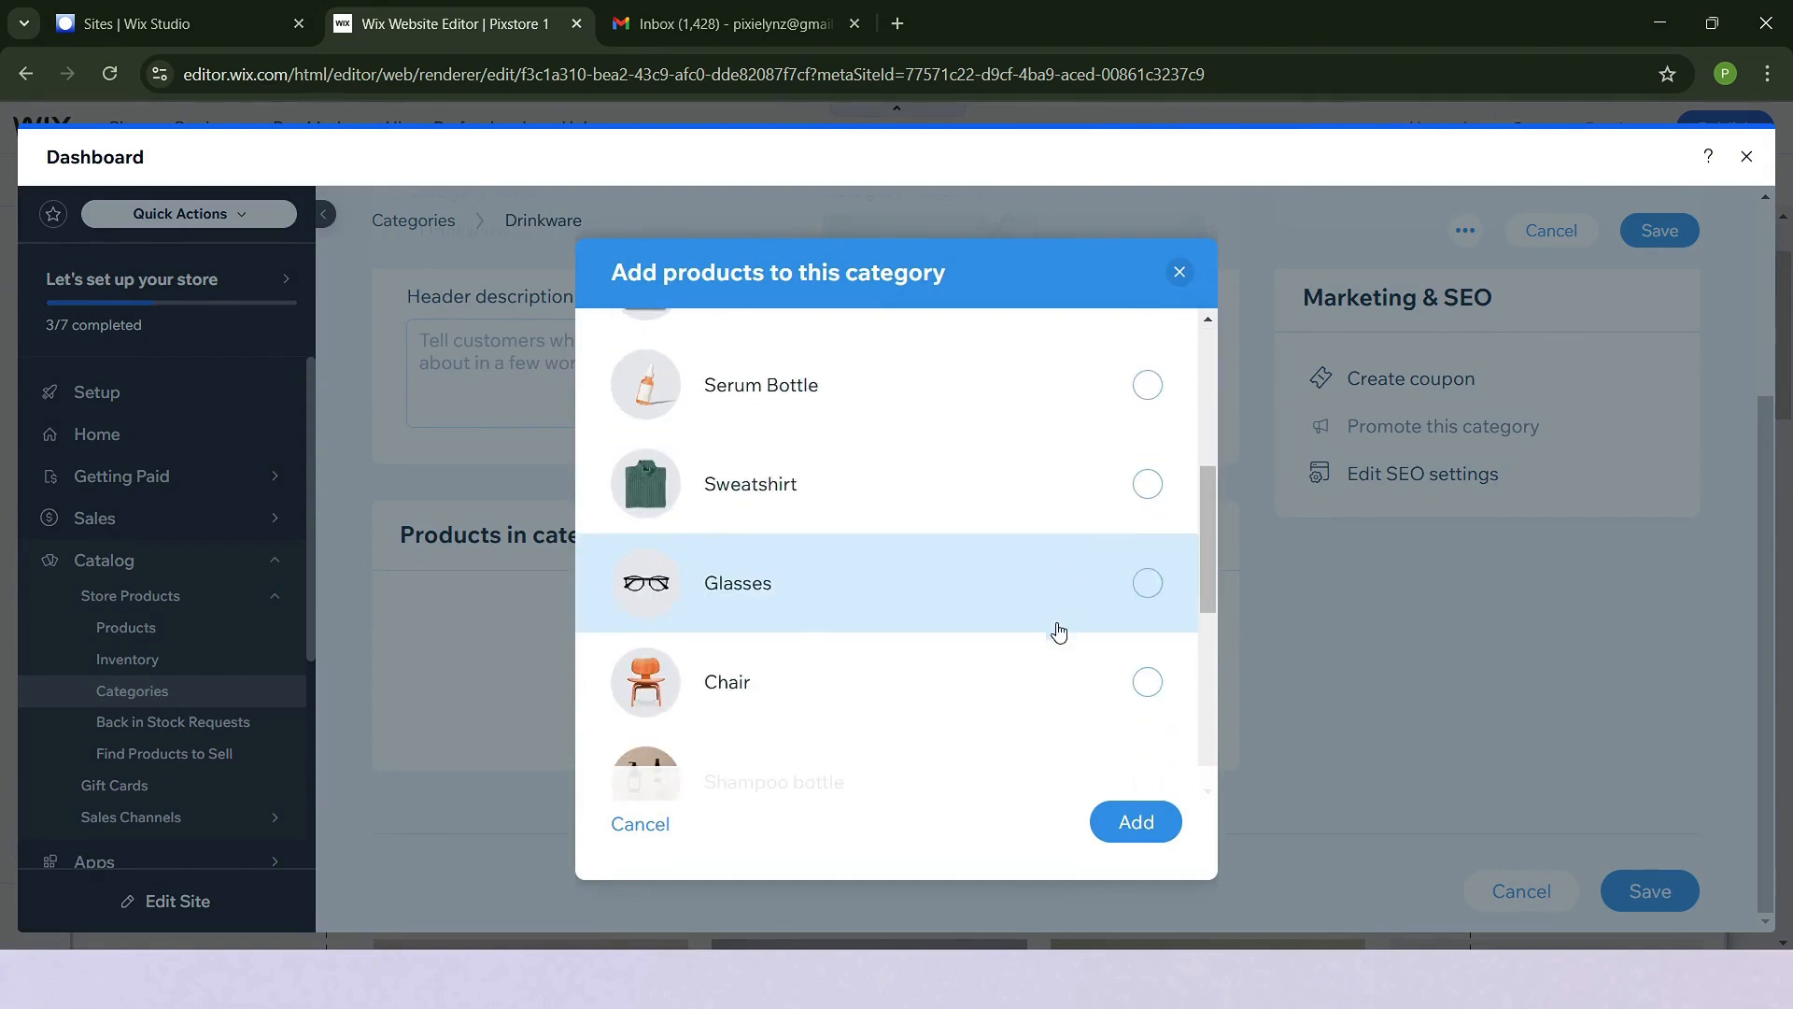
scroll(1059, 632, "down", 5)
scroll(1006, 646, "up", 2)
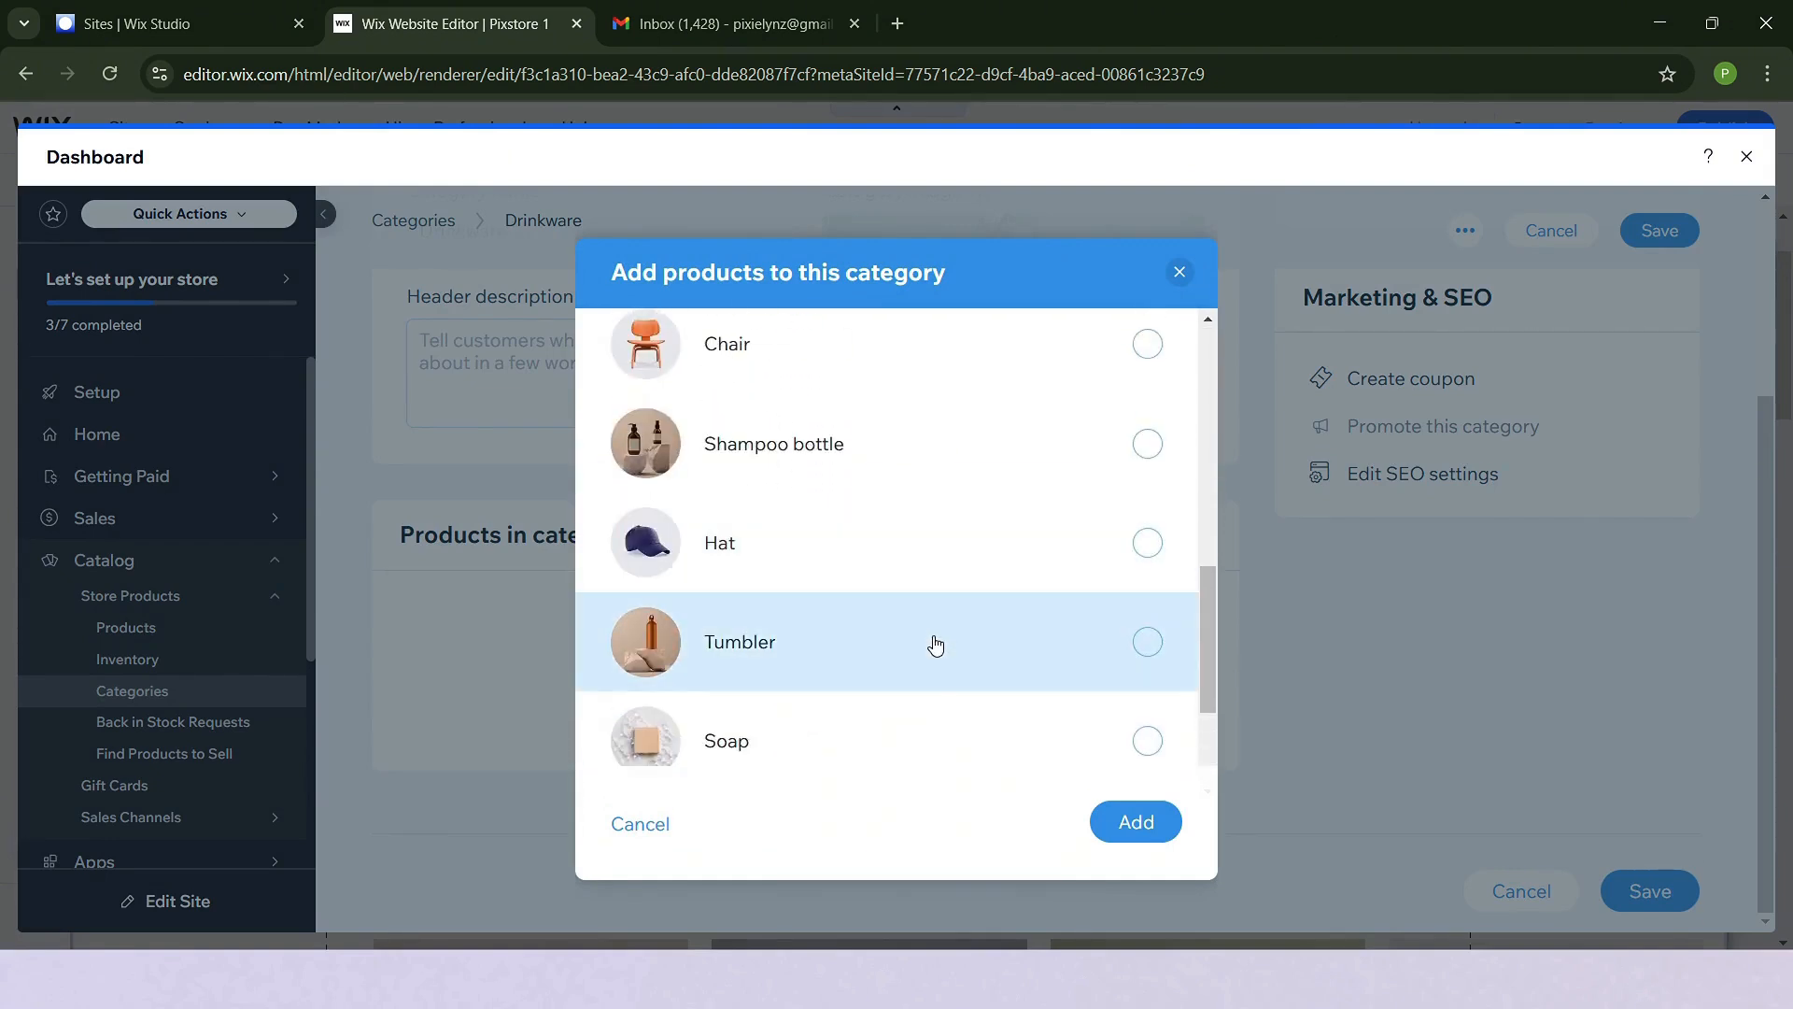
left_click(1006, 642)
scroll(1006, 643, "down", 3)
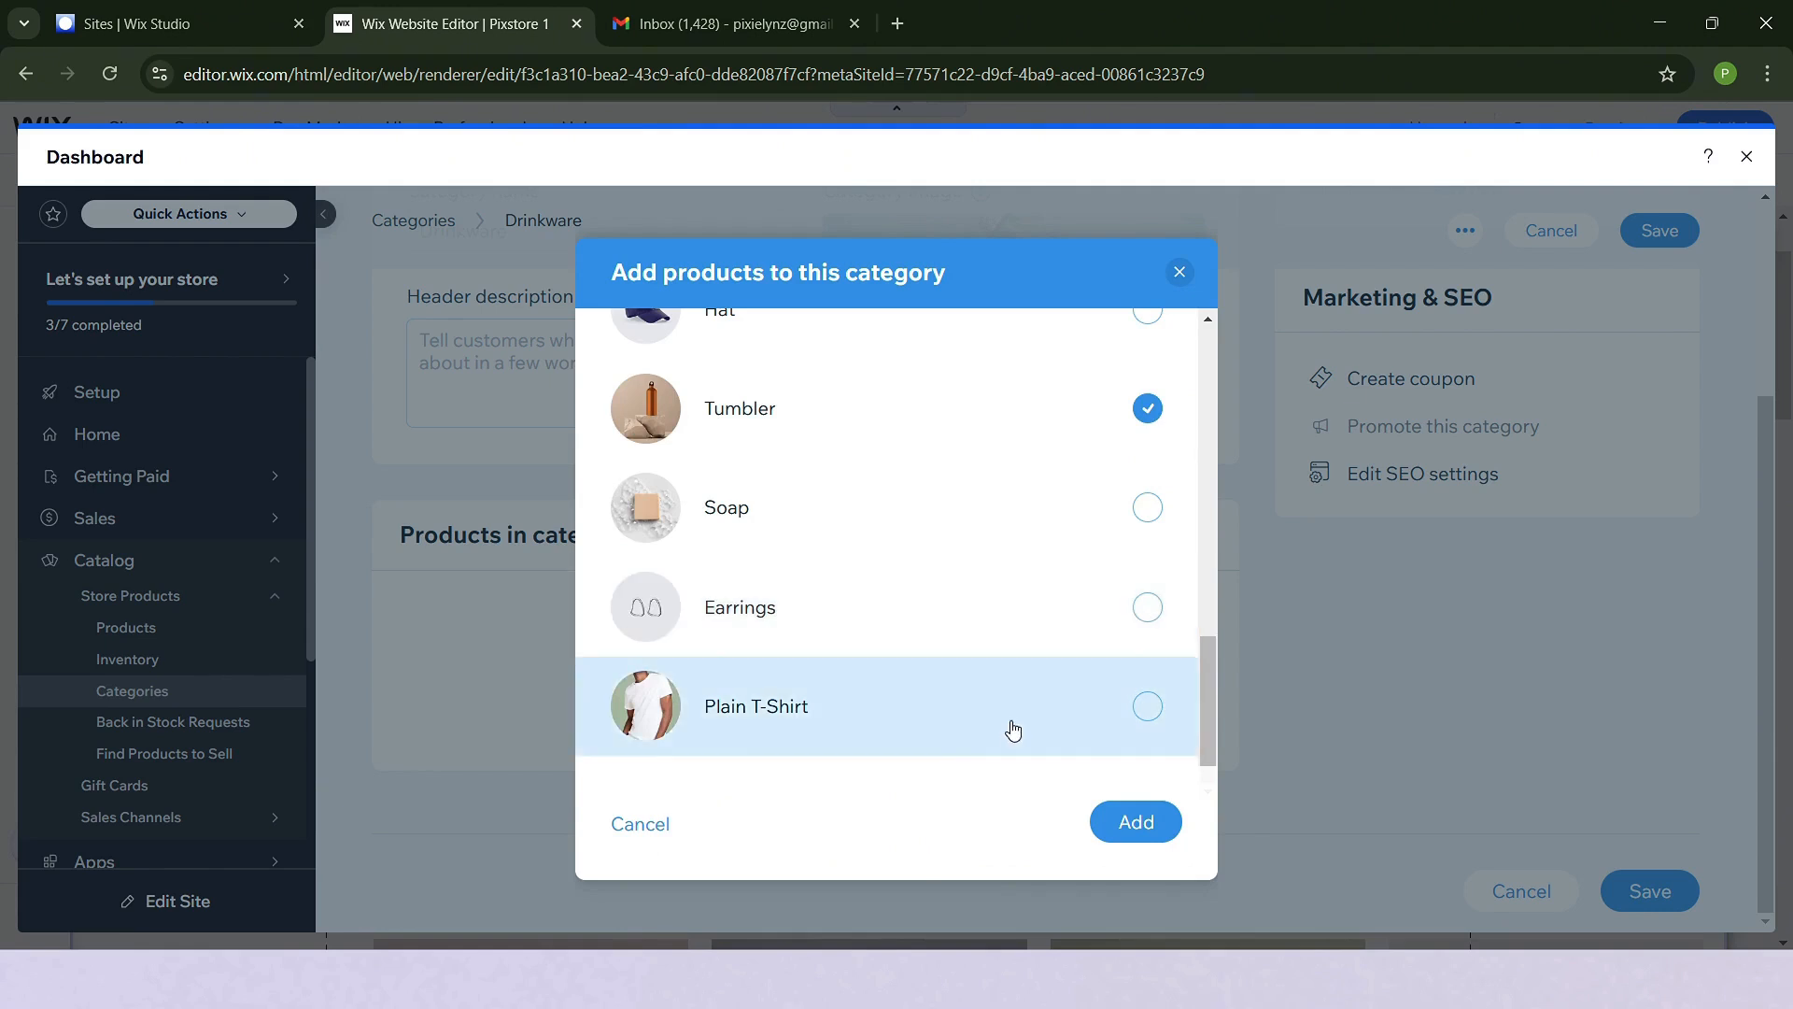
left_click(1140, 826)
scroll(1546, 720, "down", 1)
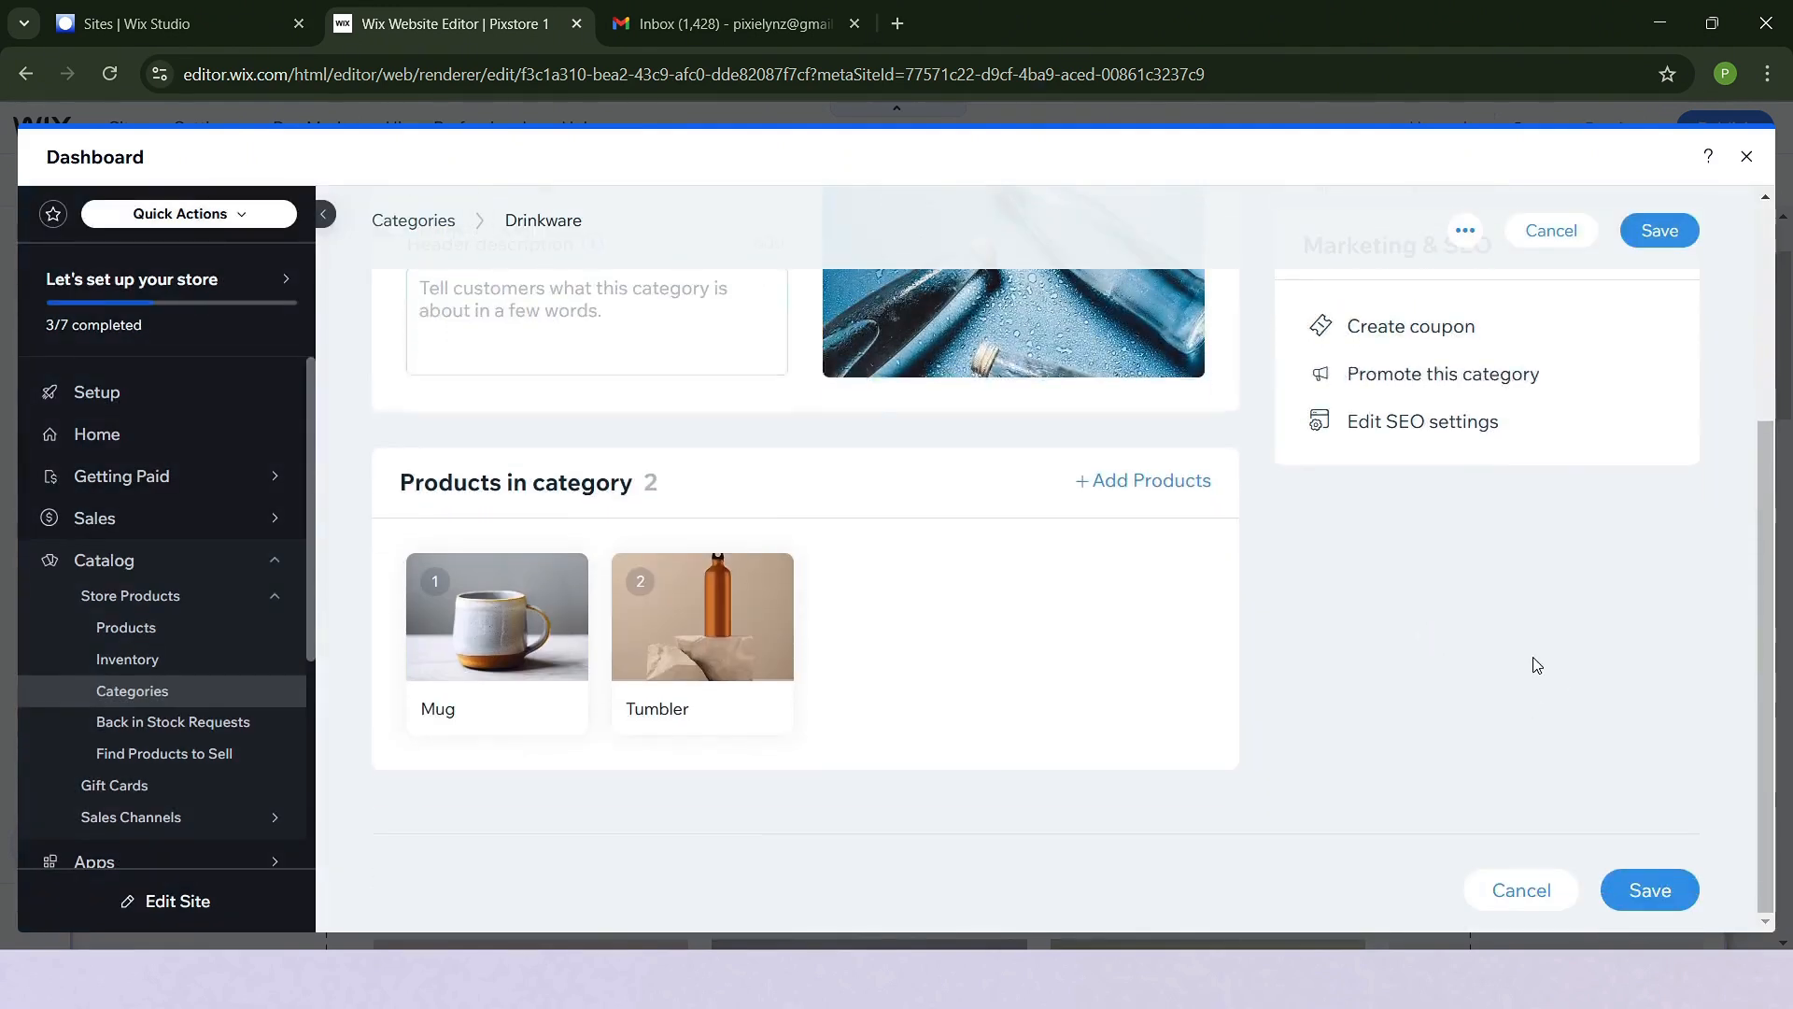
left_click(1660, 230)
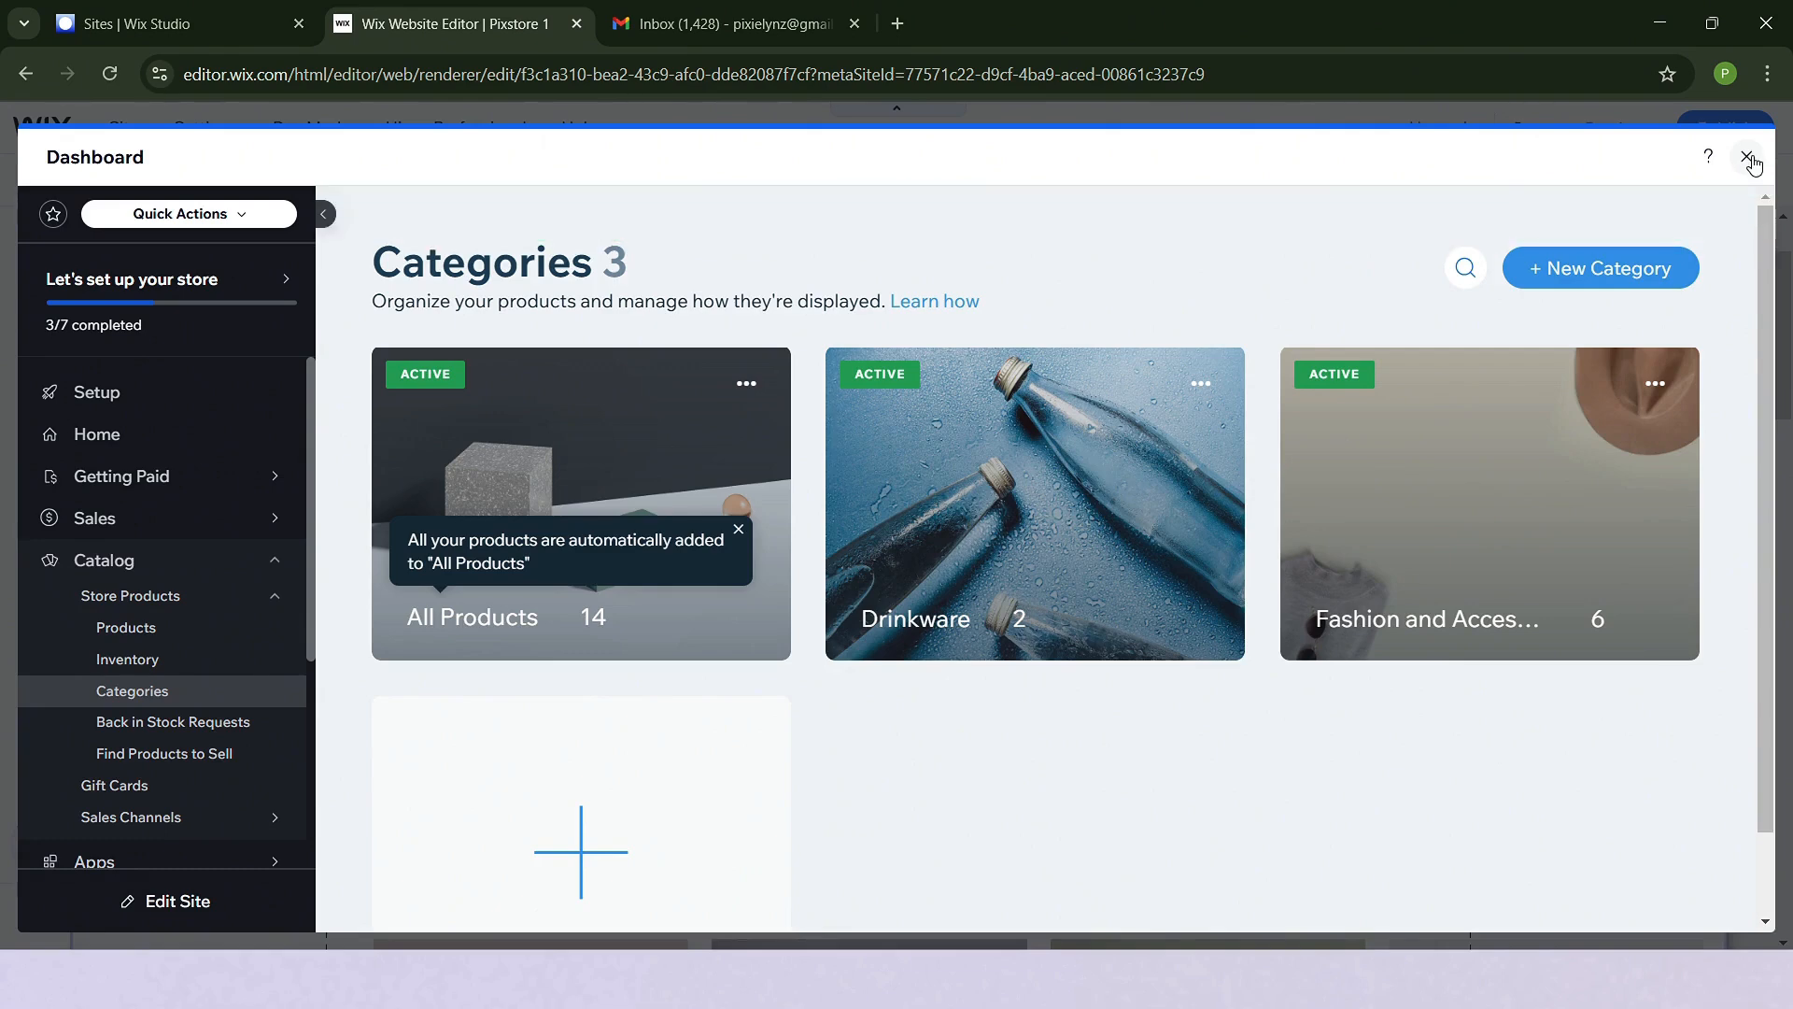
- Close the dashboard to return to the Category Page in the editor and publish the site
left_click(1748, 157)
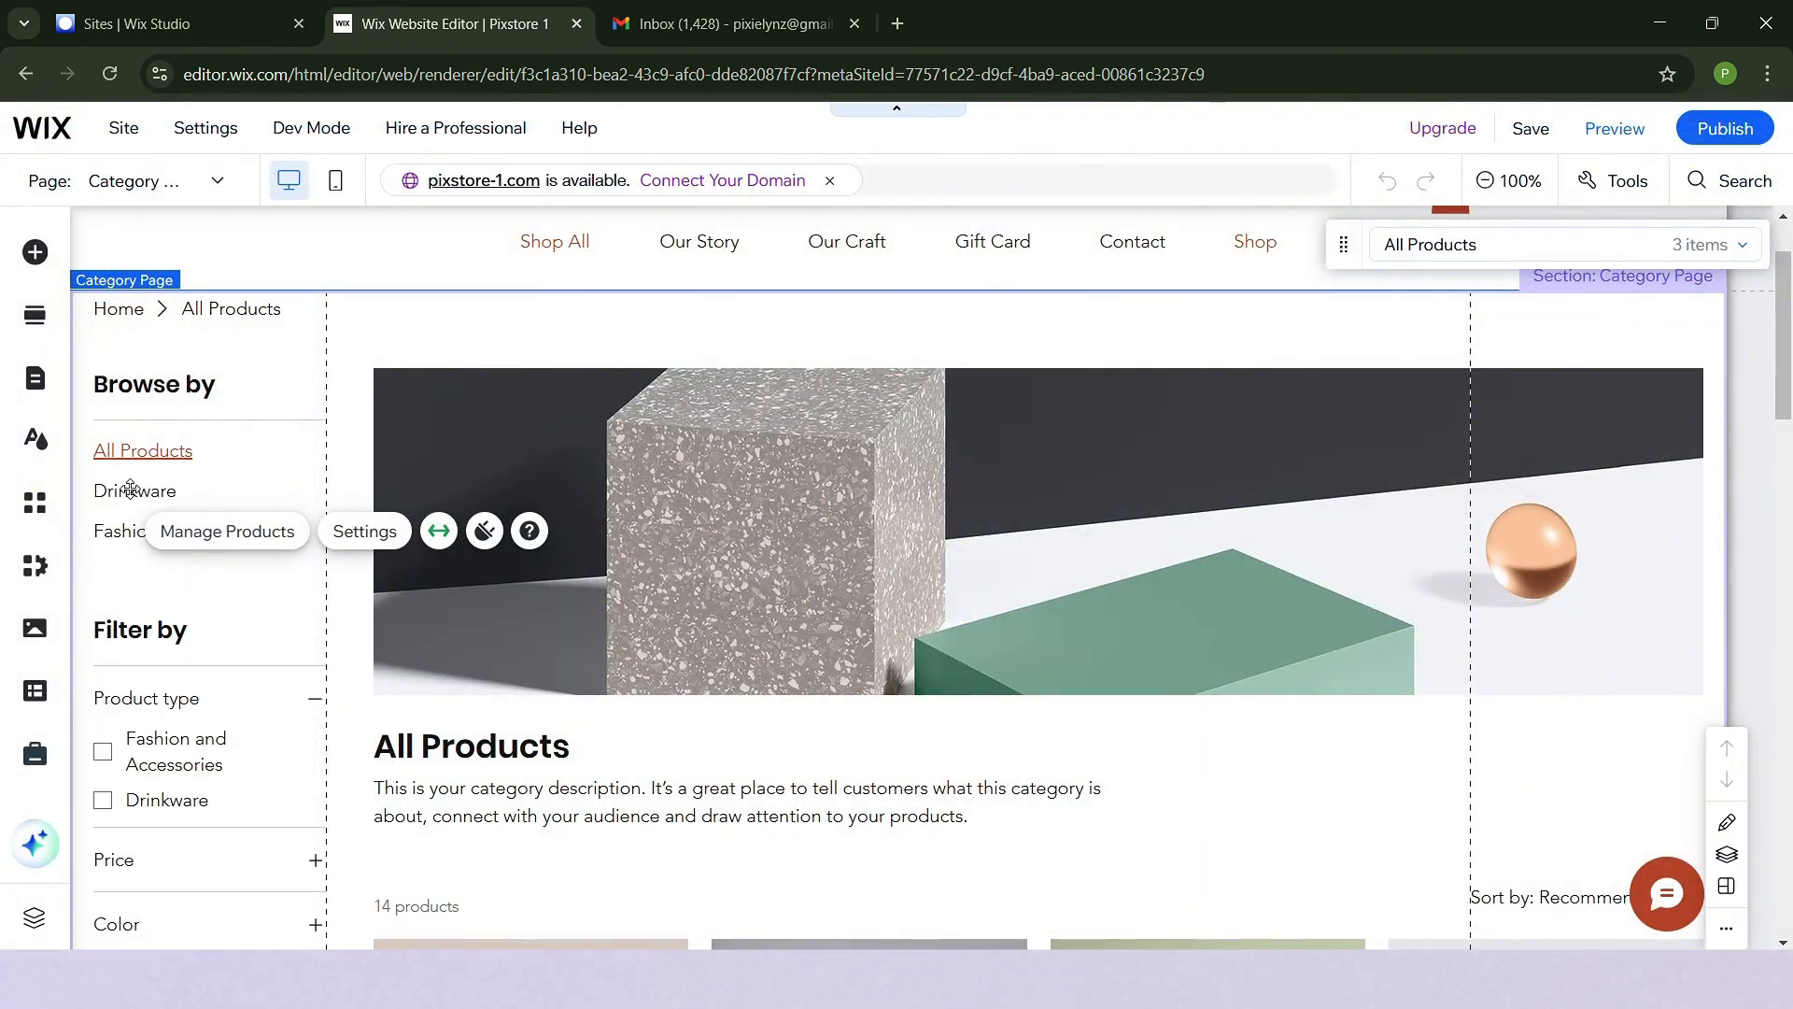
left_click(303, 621)
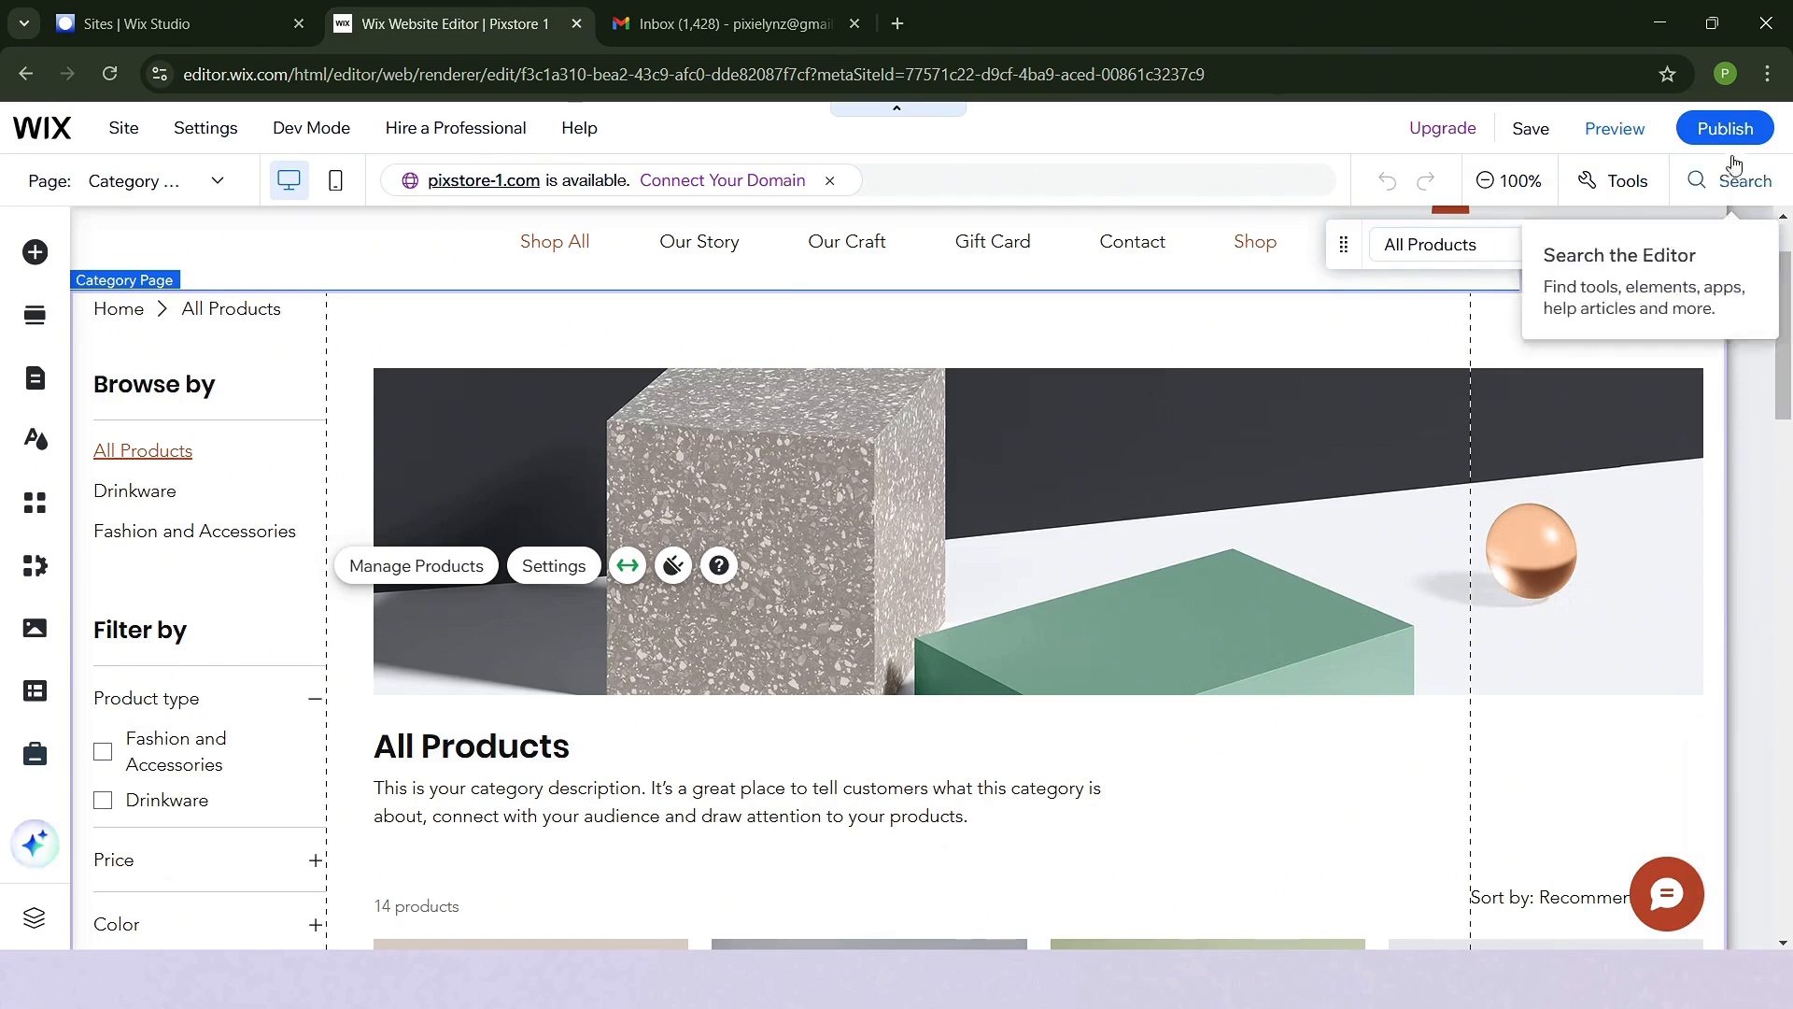
left_click(1725, 128)
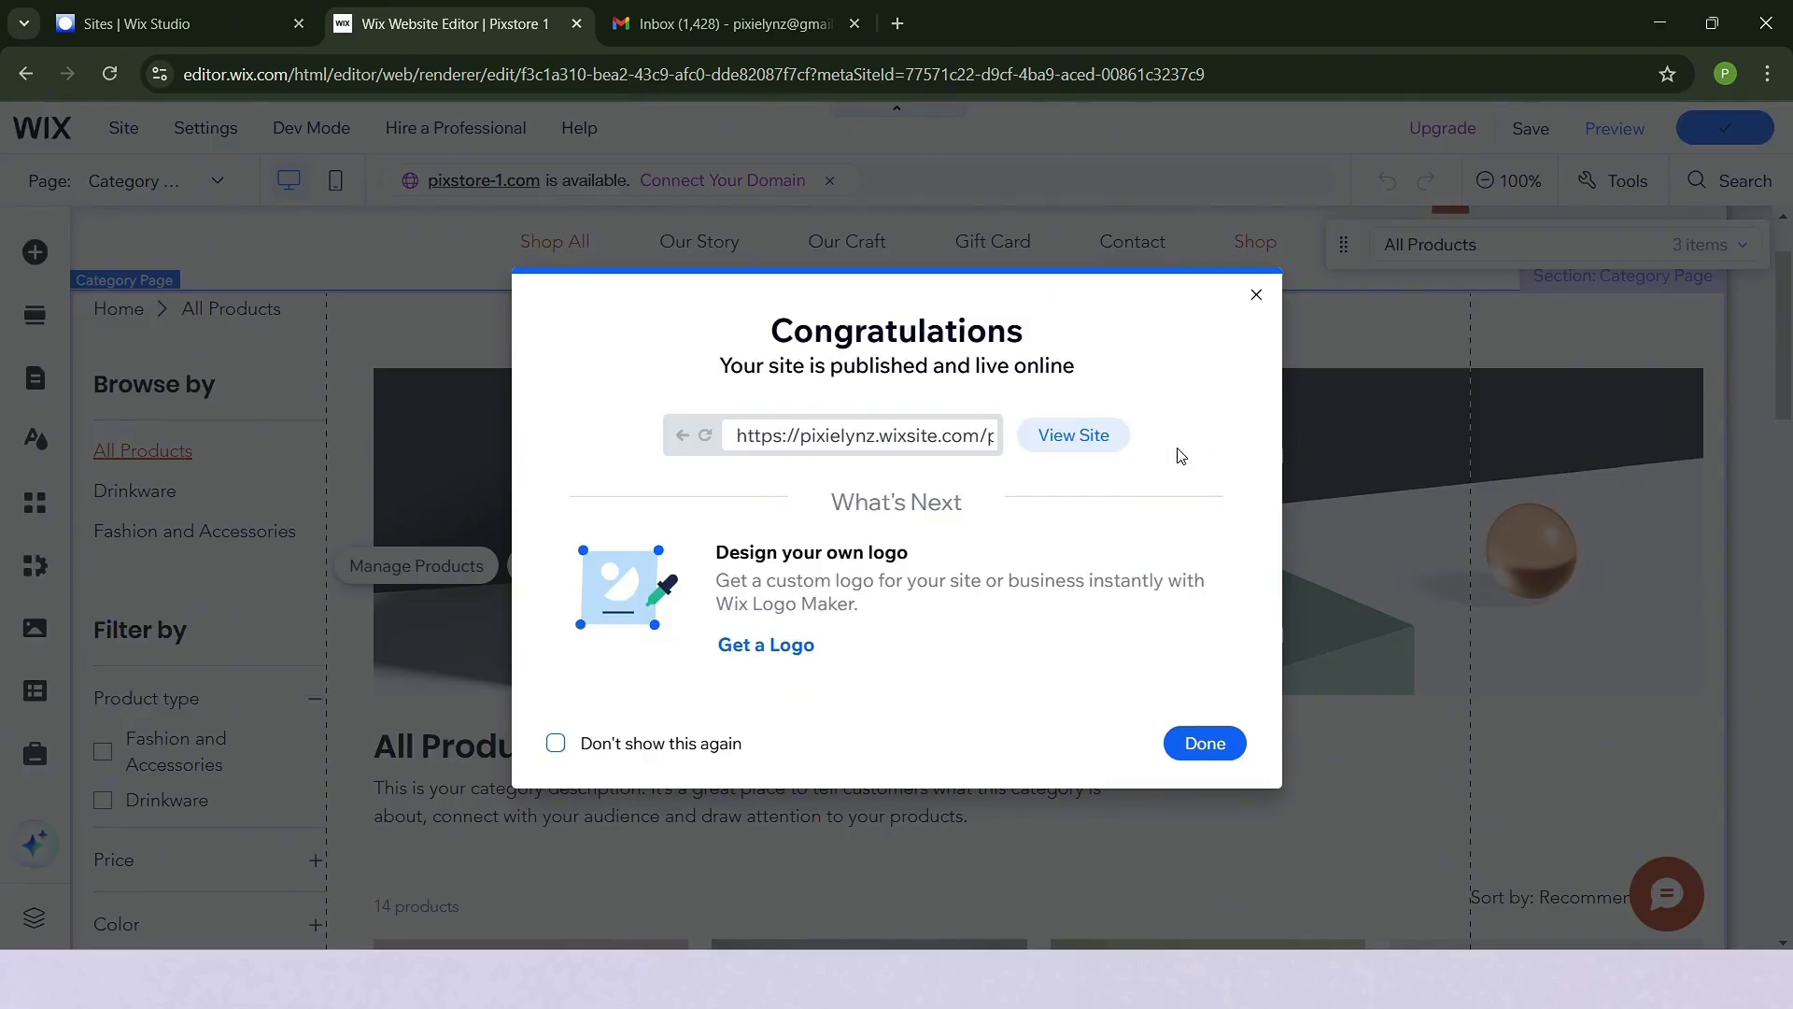
- View the live site's shop page and look through the Drinkware and Fashion and Accessories category pages
left_click(1101, 444)
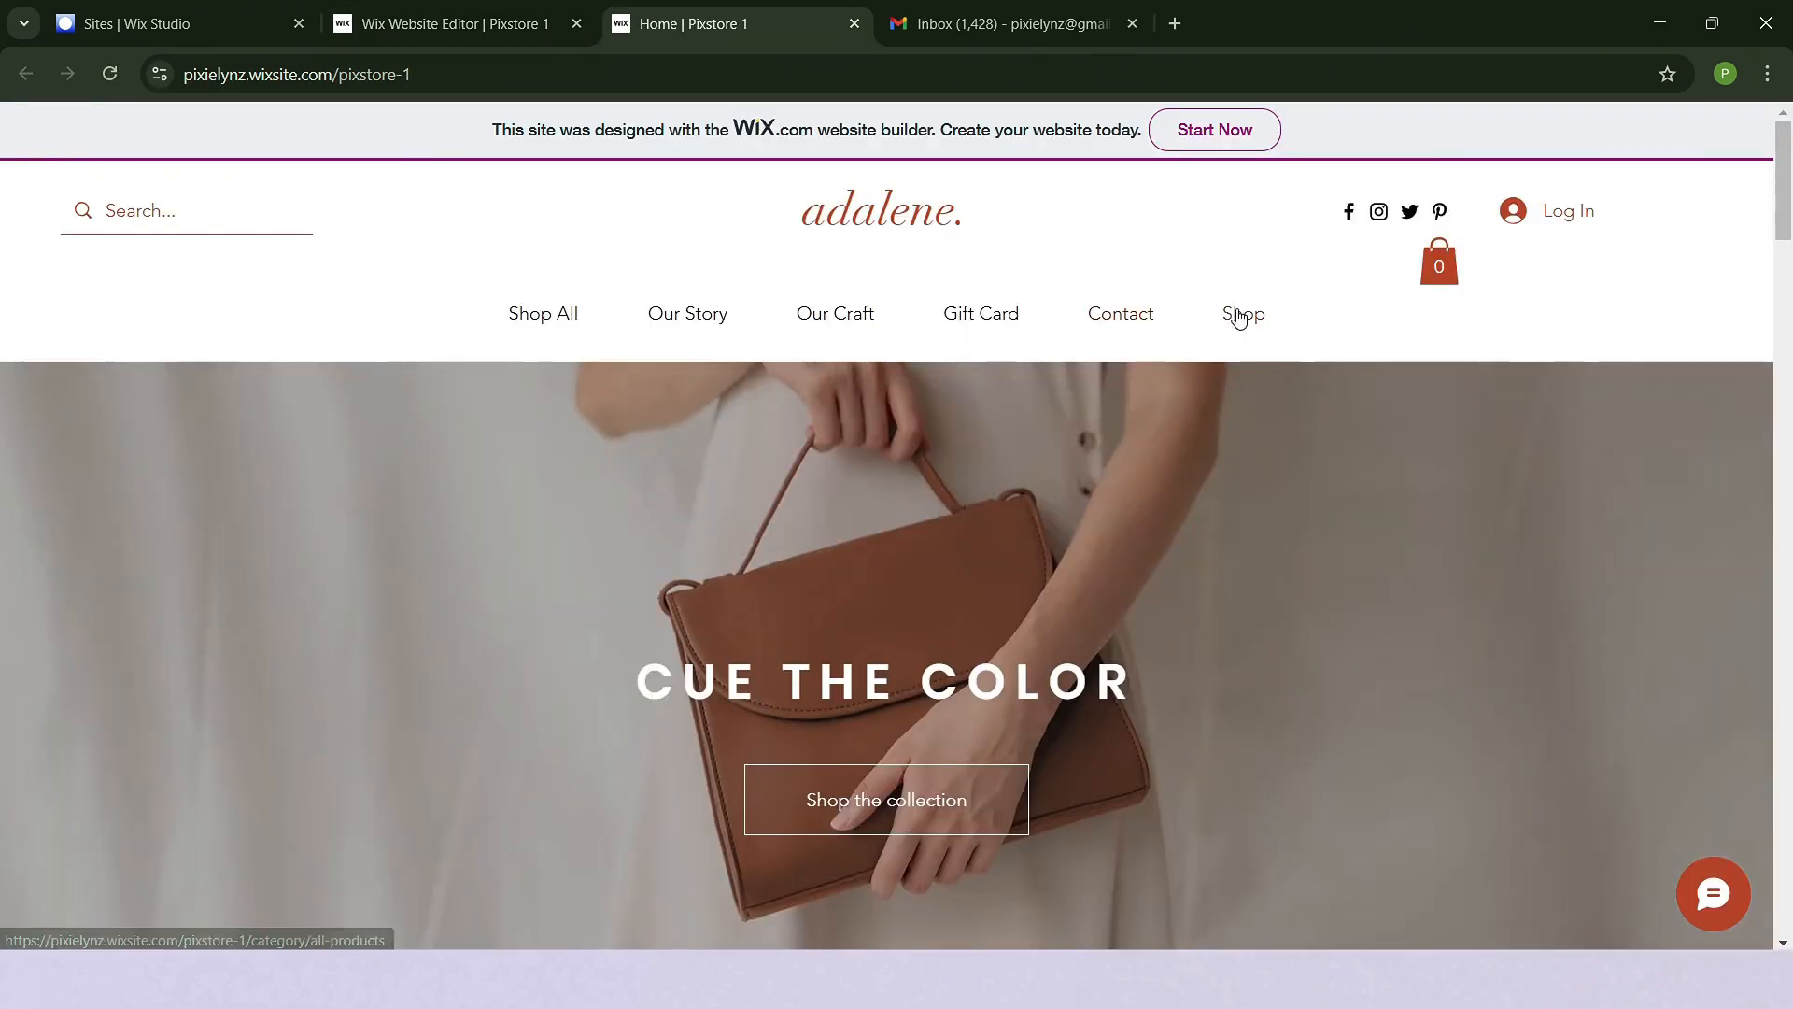
left_click(1236, 316)
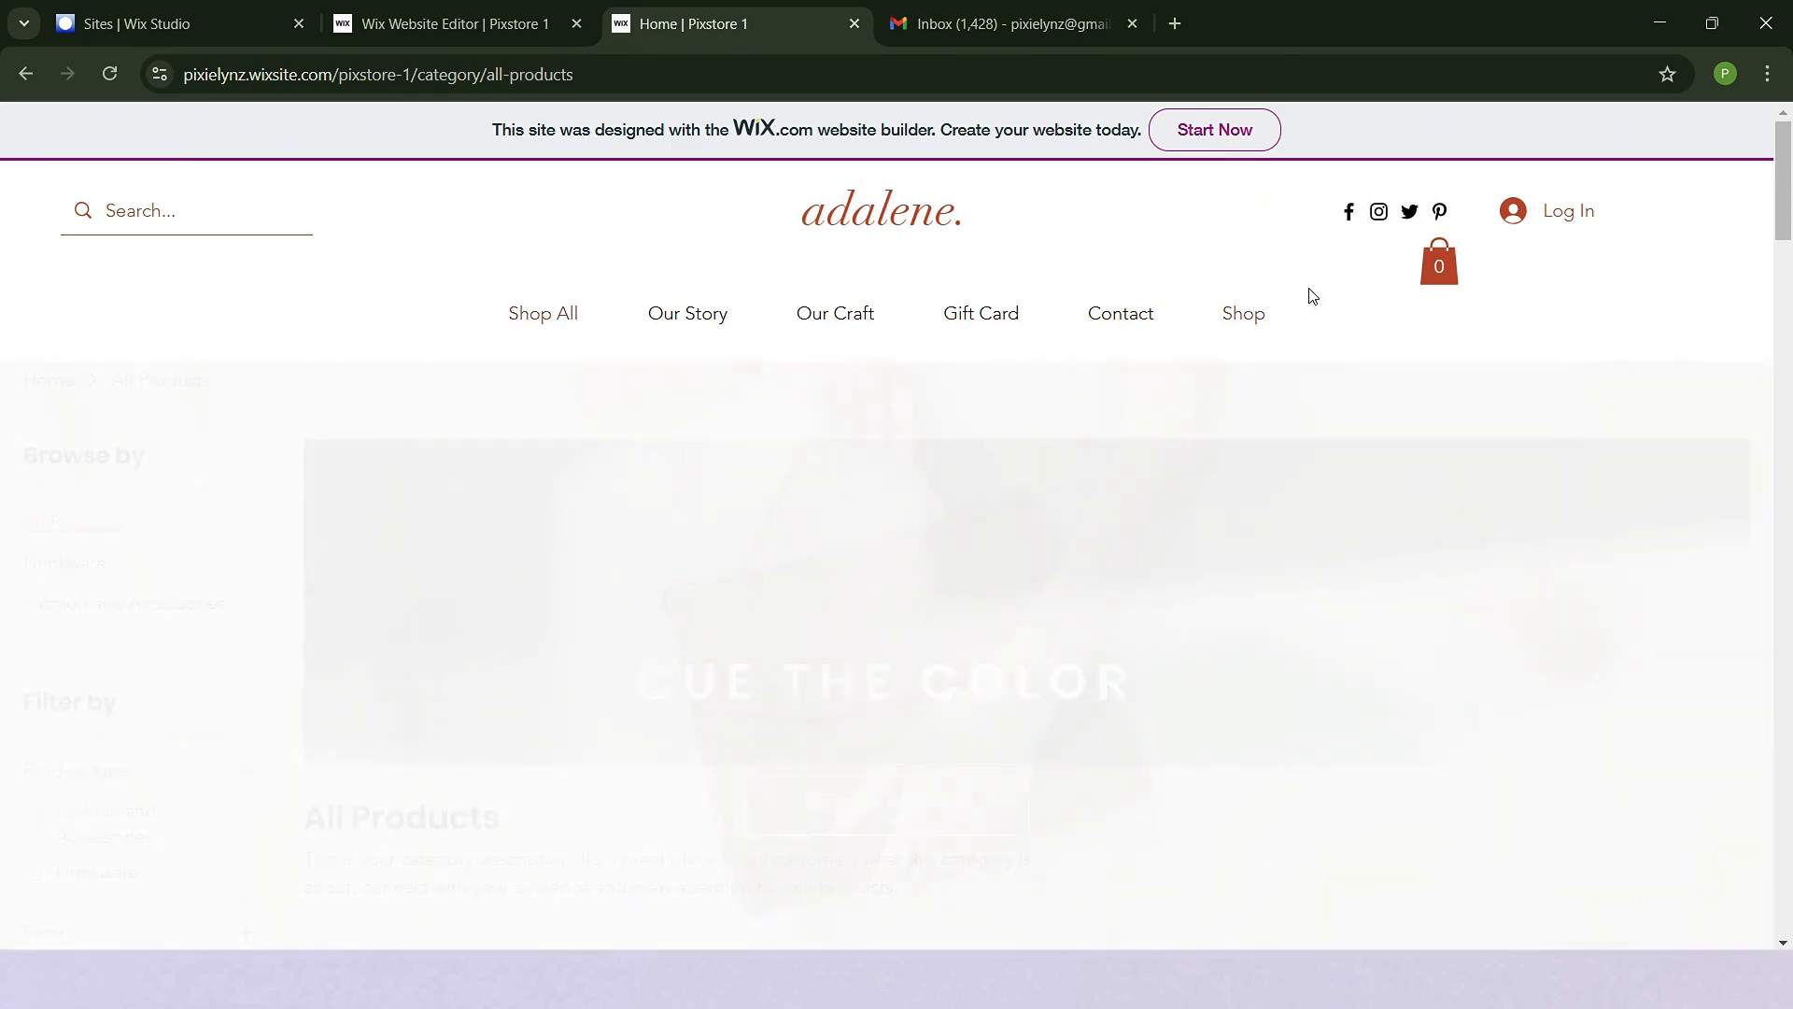
scroll(1108, 434, "down", 1)
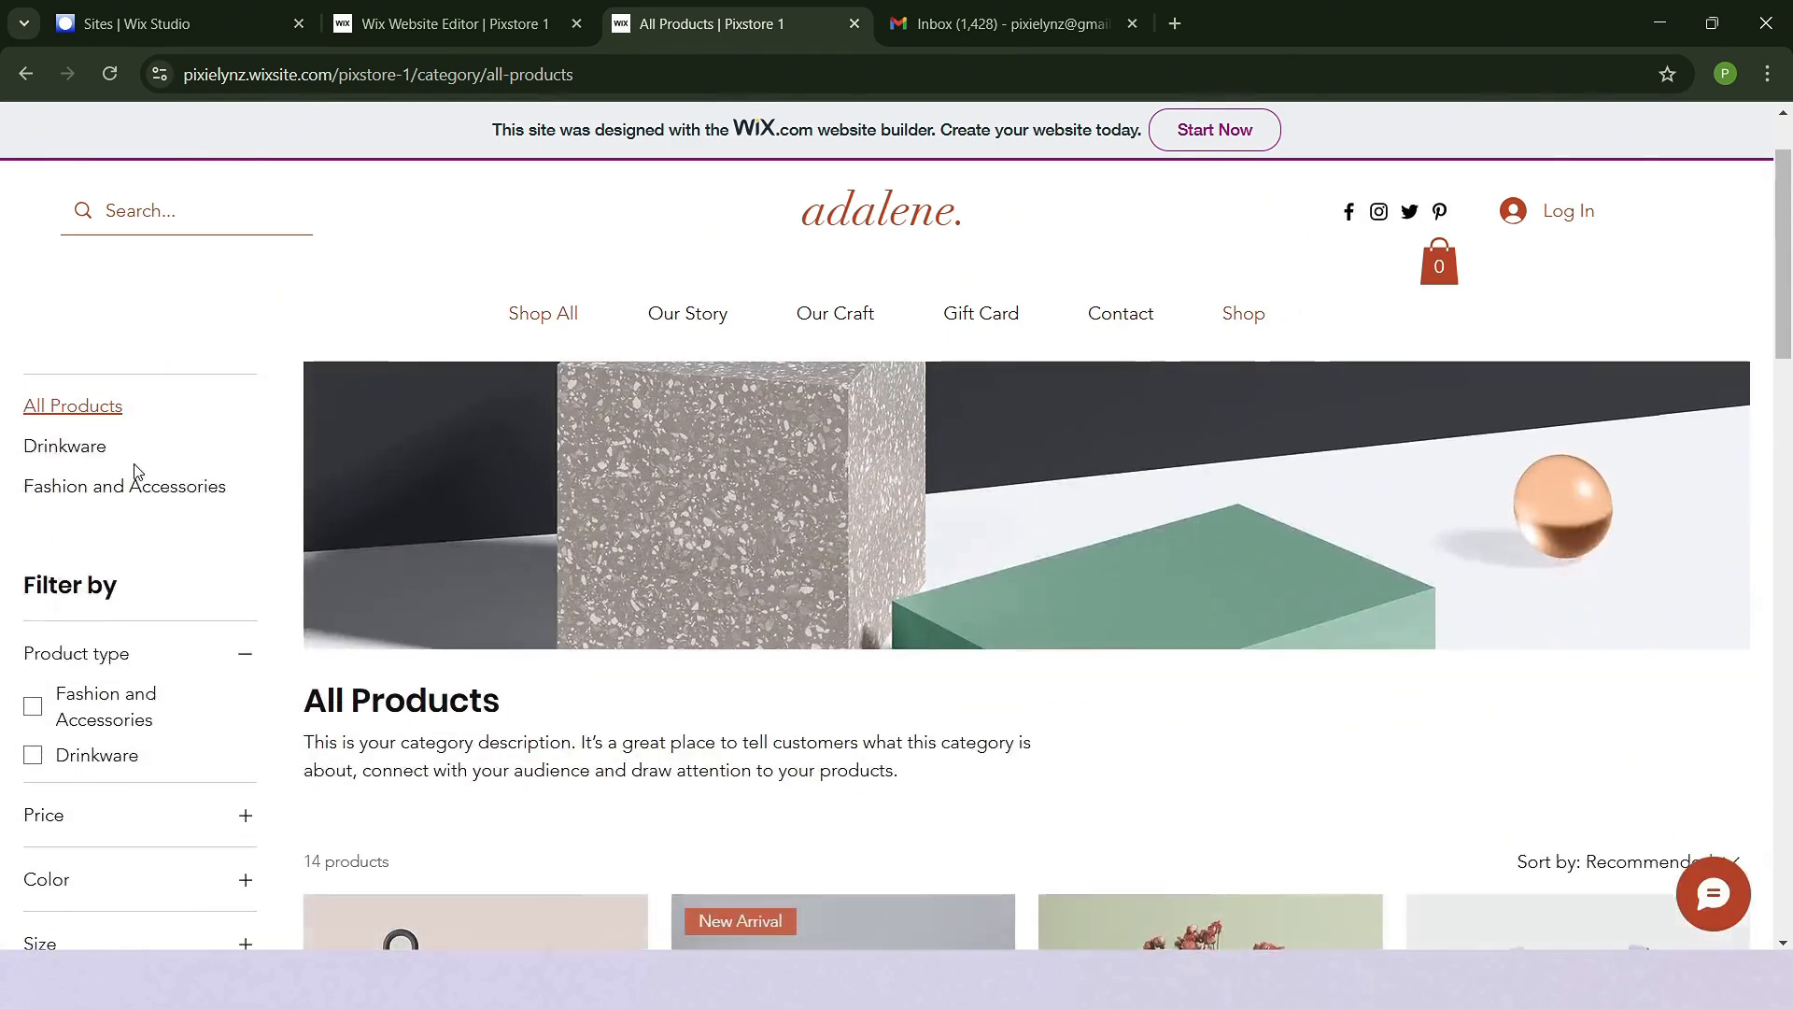
left_click(82, 453)
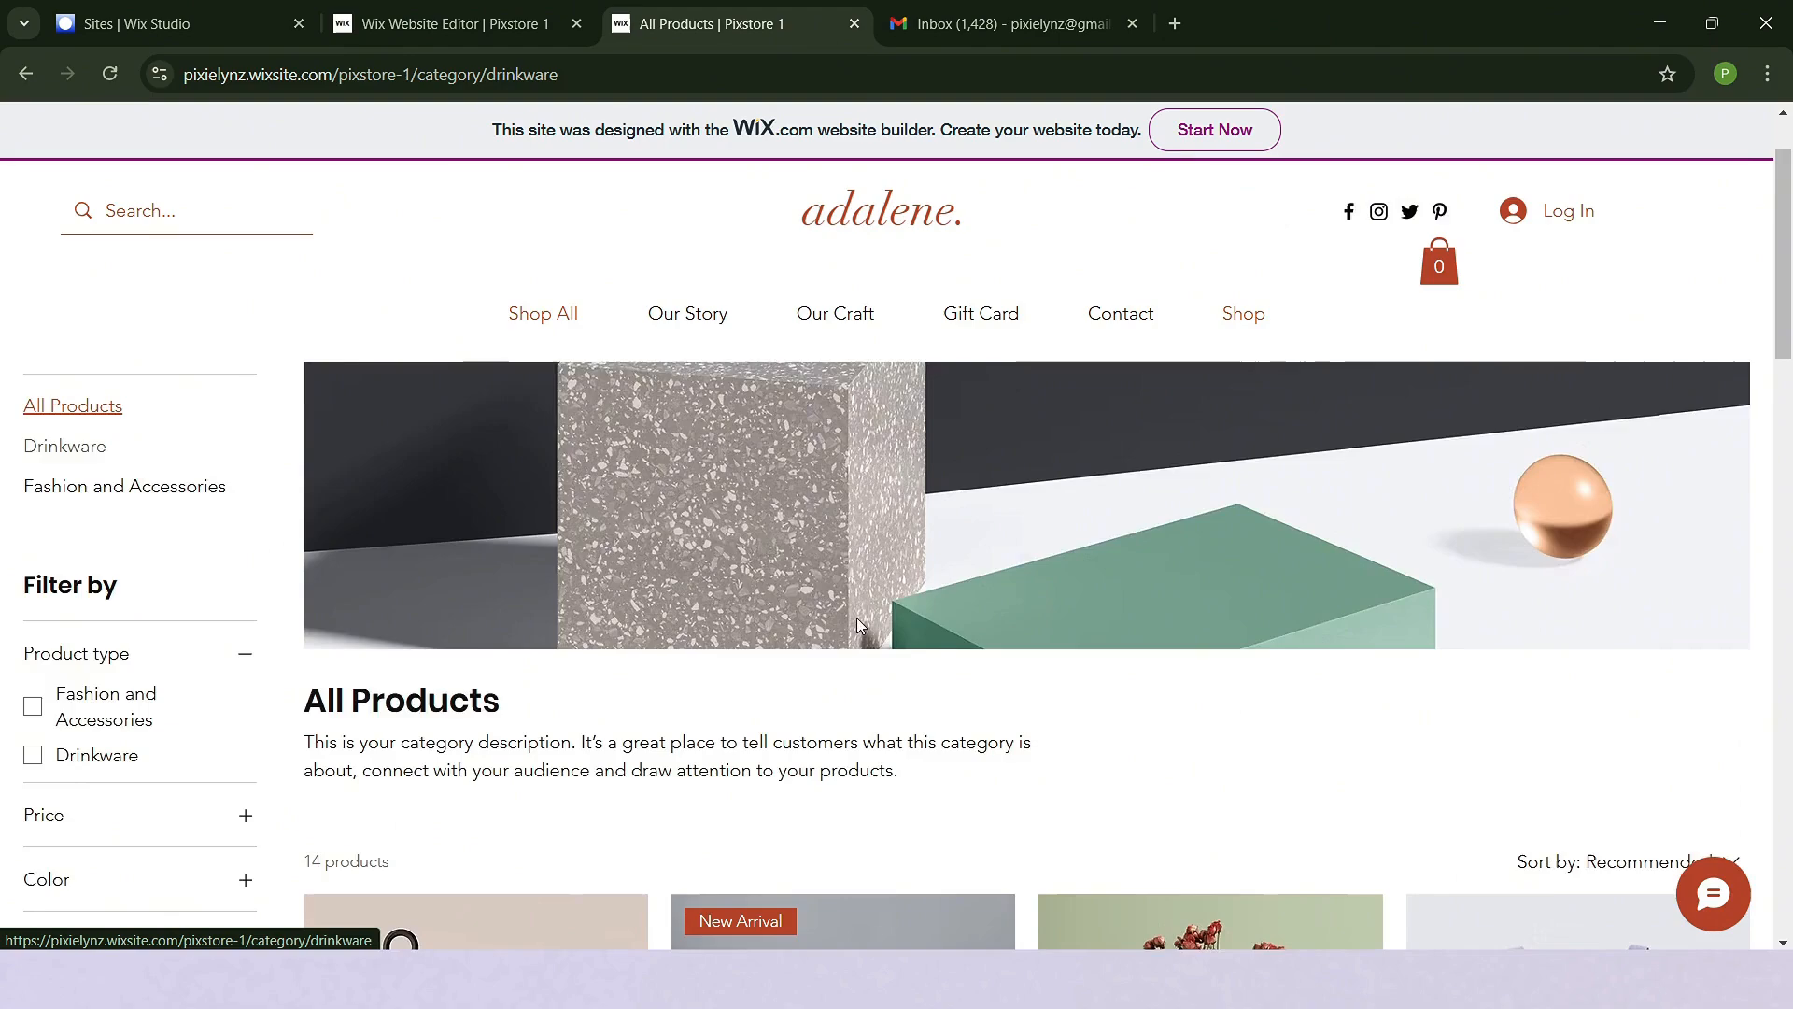
scroll(557, 518, "down", 4)
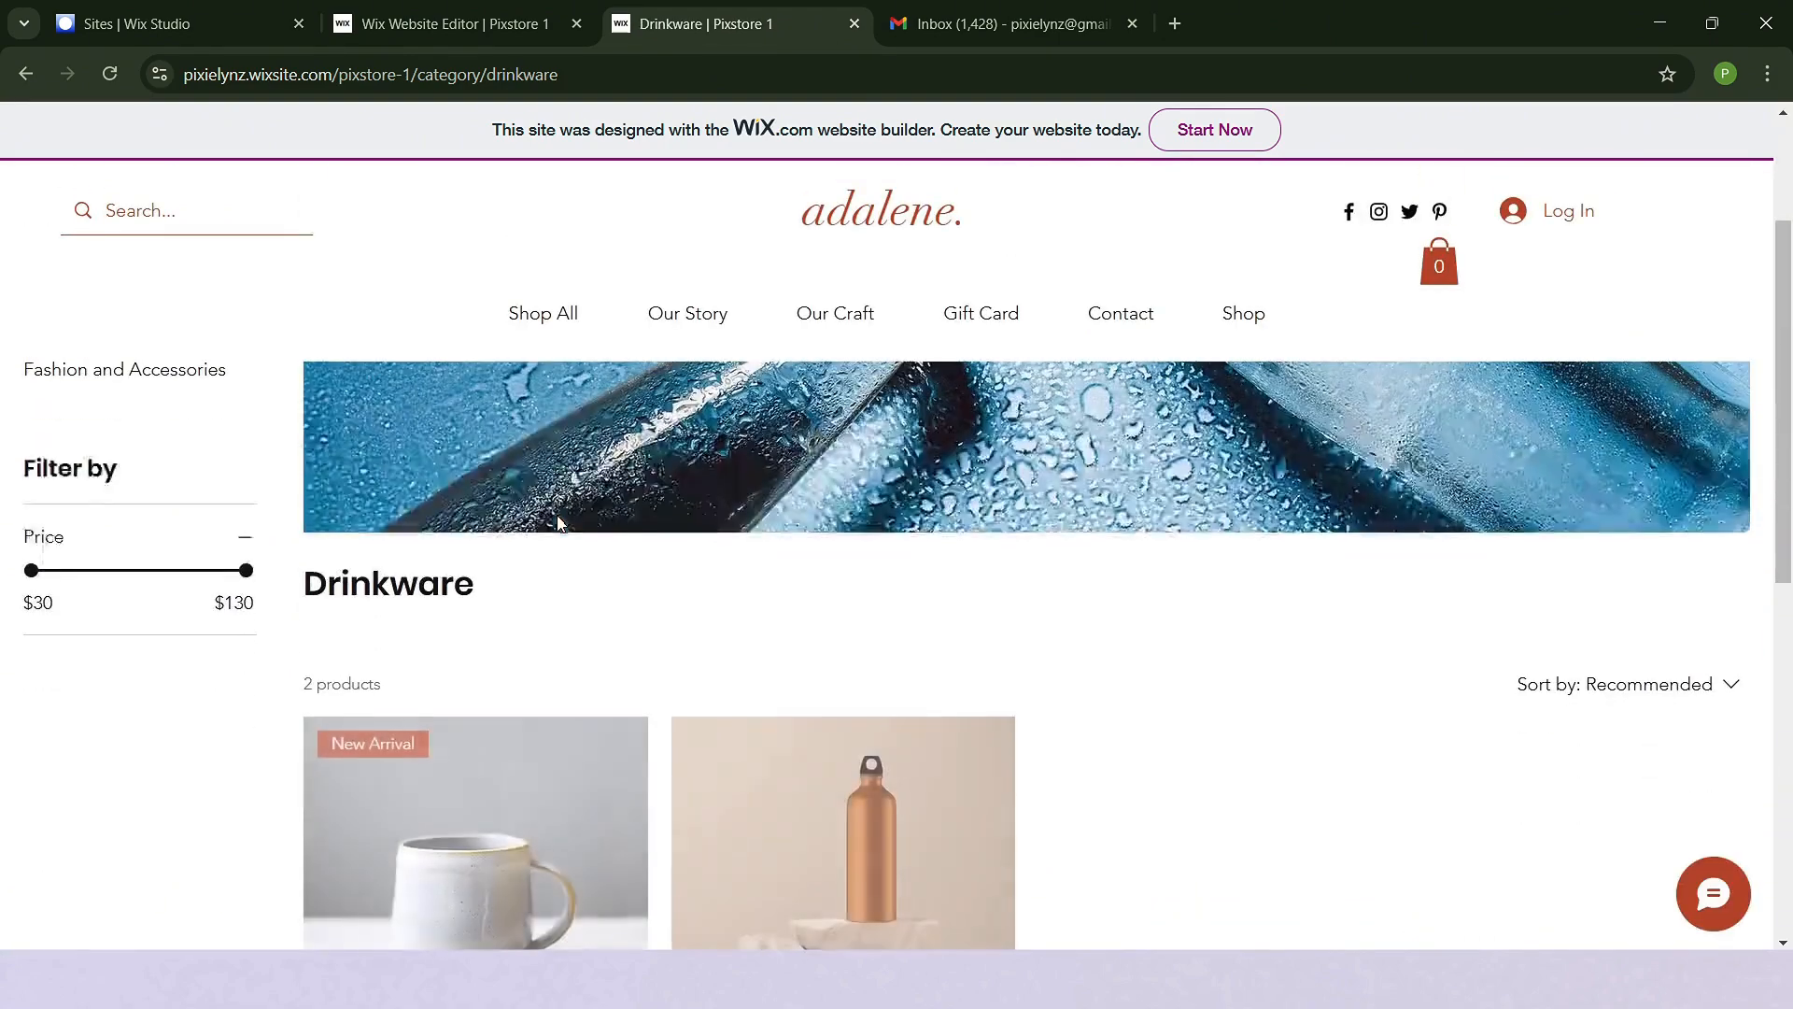
scroll(557, 526, "up", 2)
left_click(71, 369)
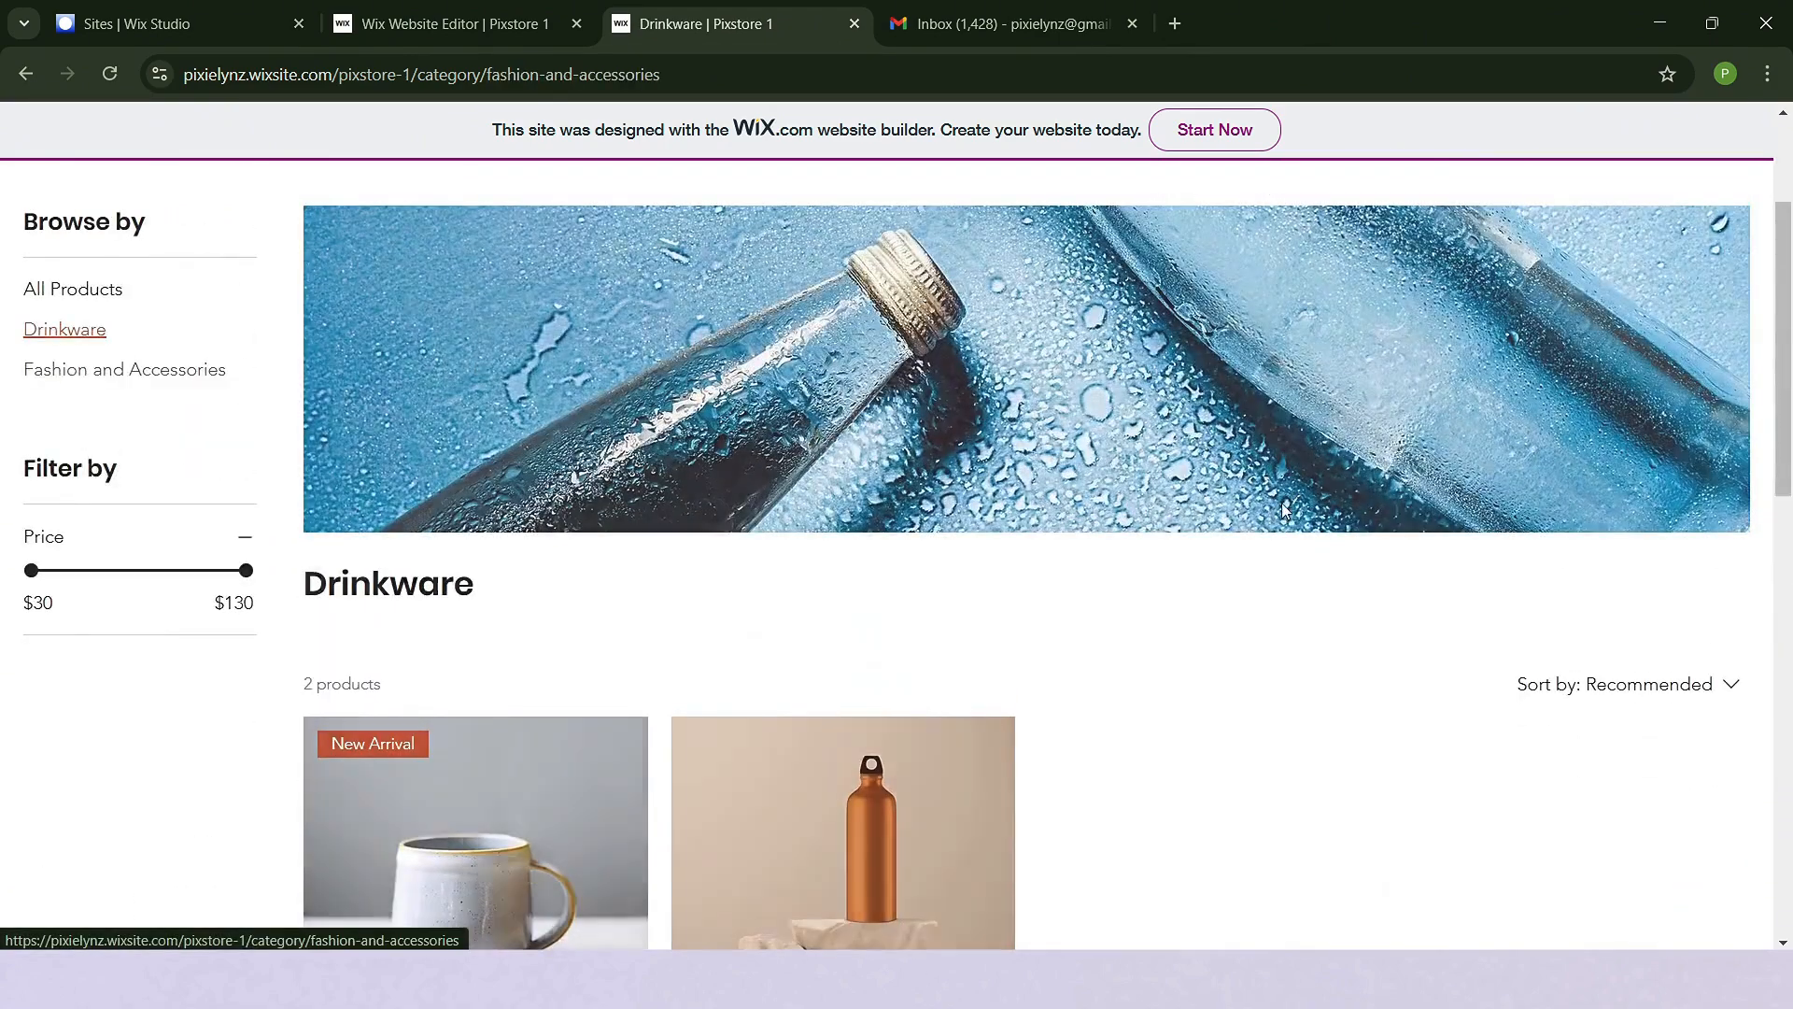
scroll(1252, 533, "down", 3)
scroll(1308, 537, "up", 6)
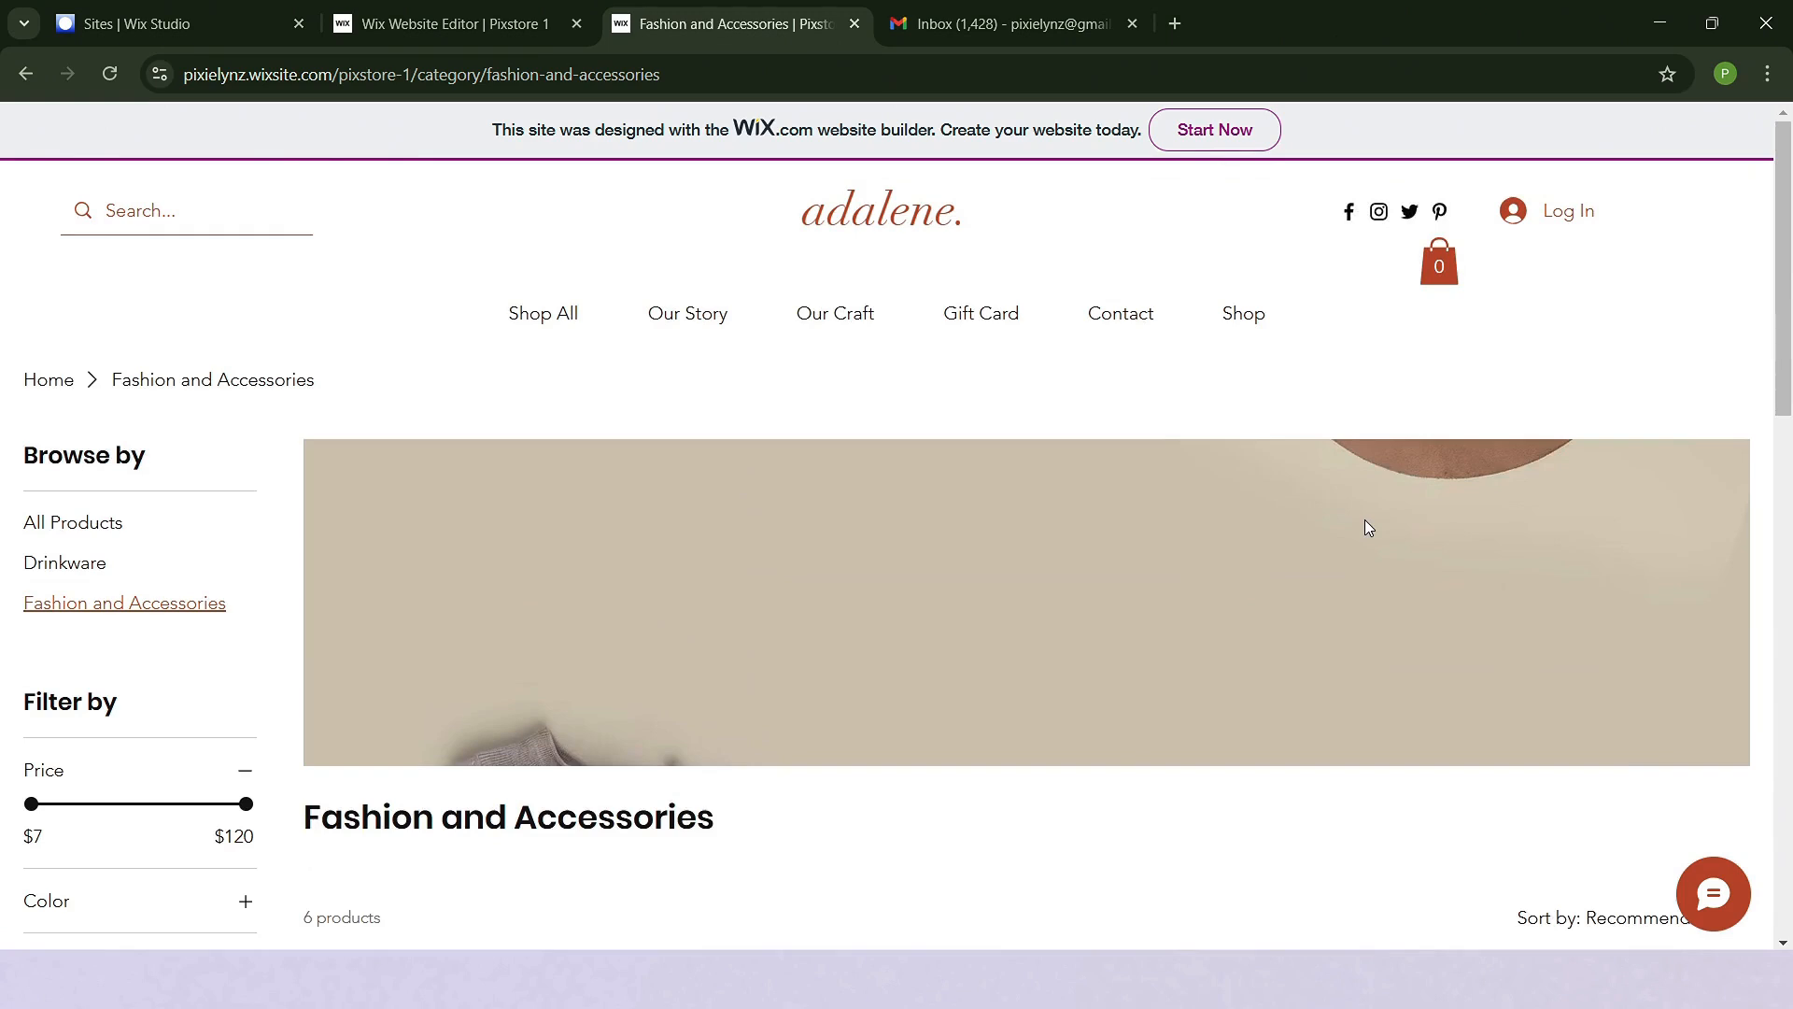